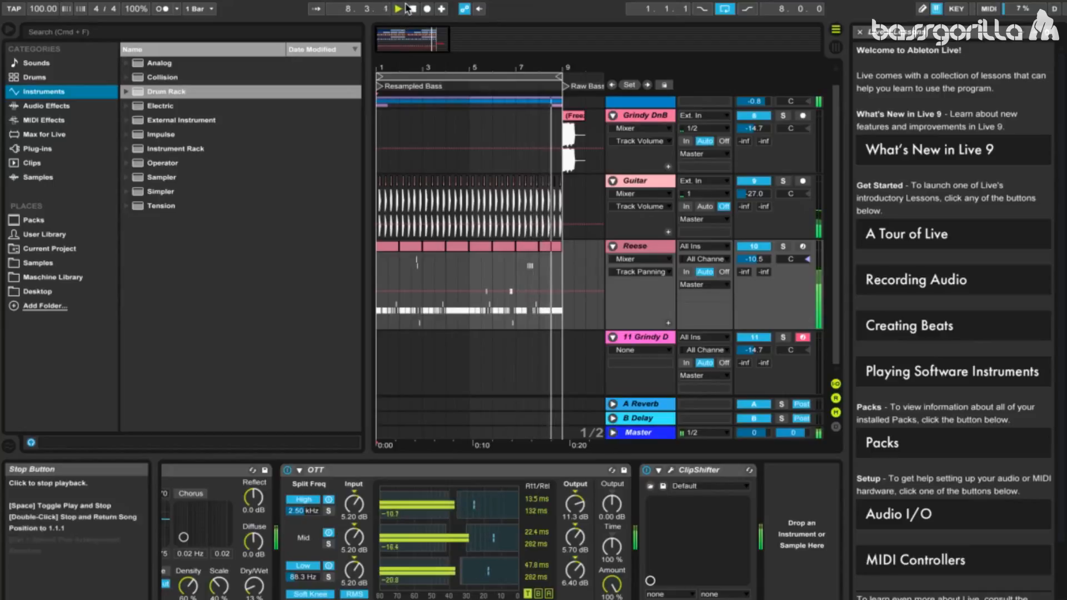
Step: Stop playback and move the arrangement loop region so that it starts at bar 9, on the Raw Bass section
click(412, 9)
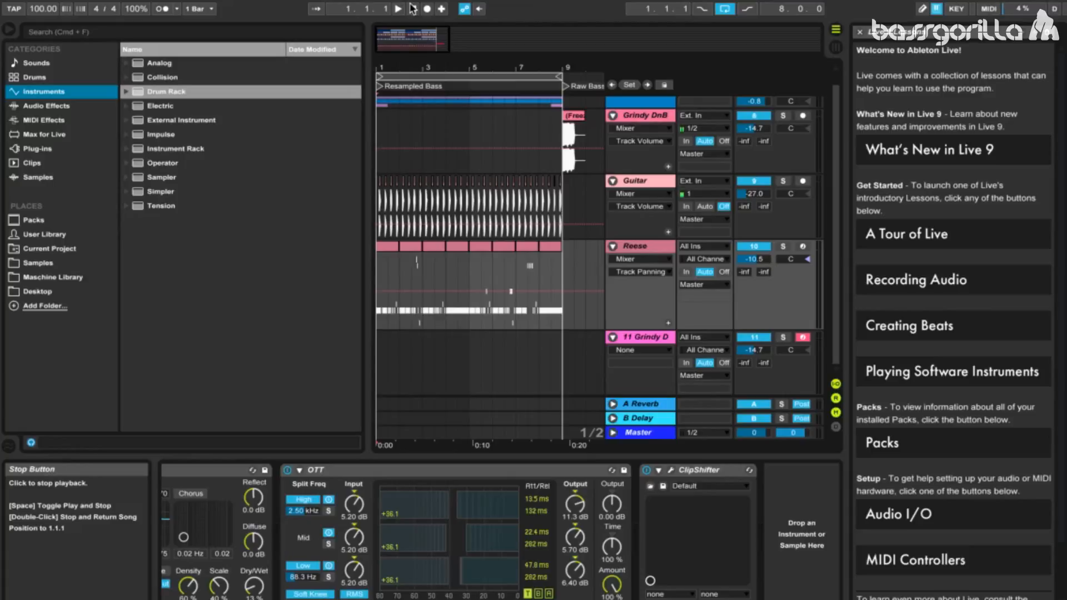
click(391, 73)
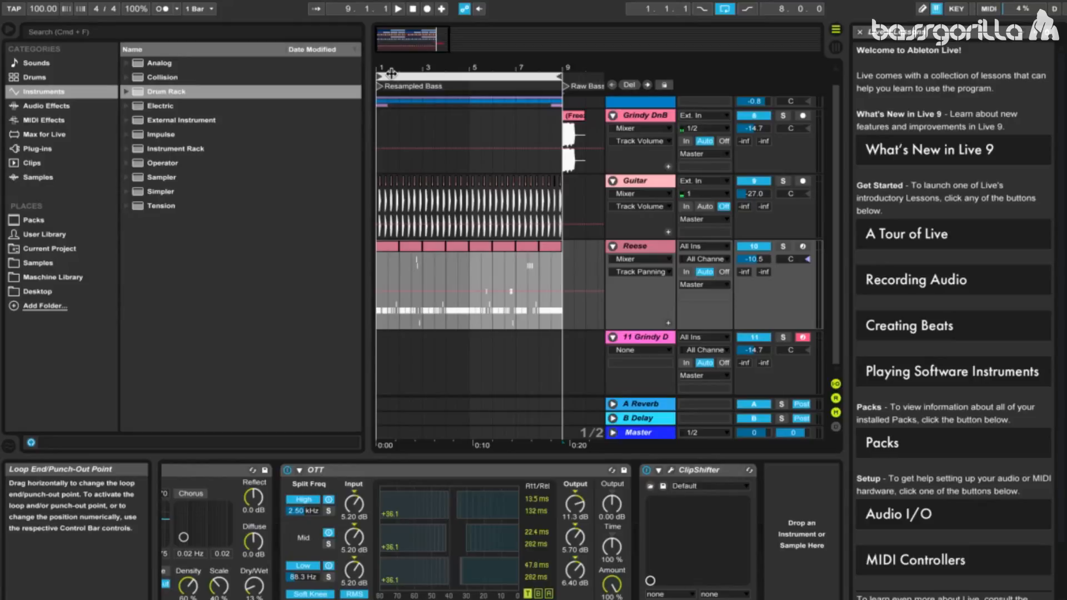
drag(391, 73, 457, 67)
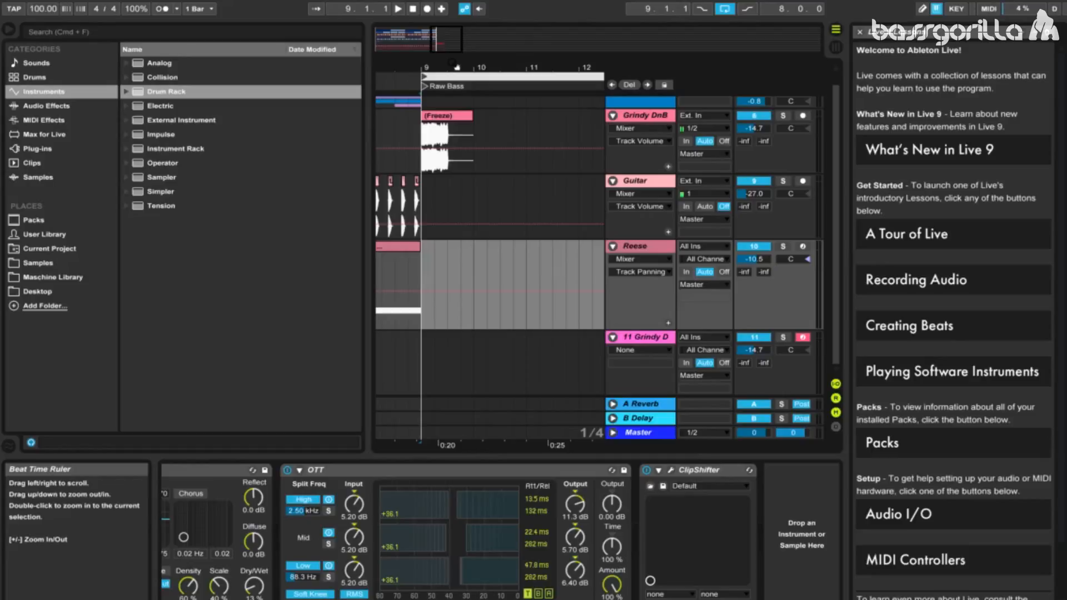
Step: Play the frozen Grindy DnB clip from the Raw Bass locator, stop playback and select the clip
click(658, 114)
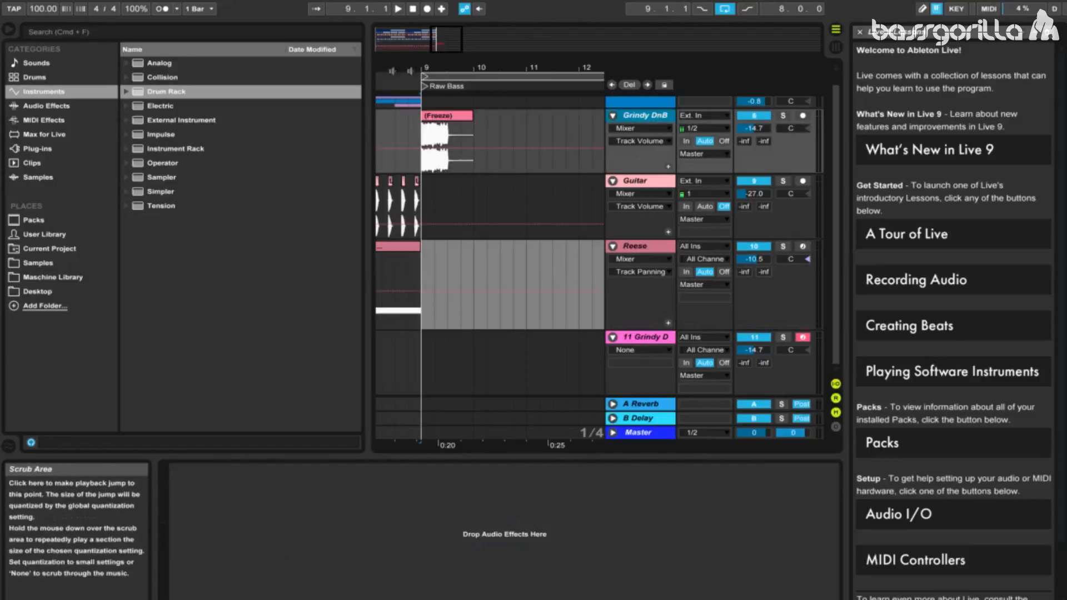
click(428, 87)
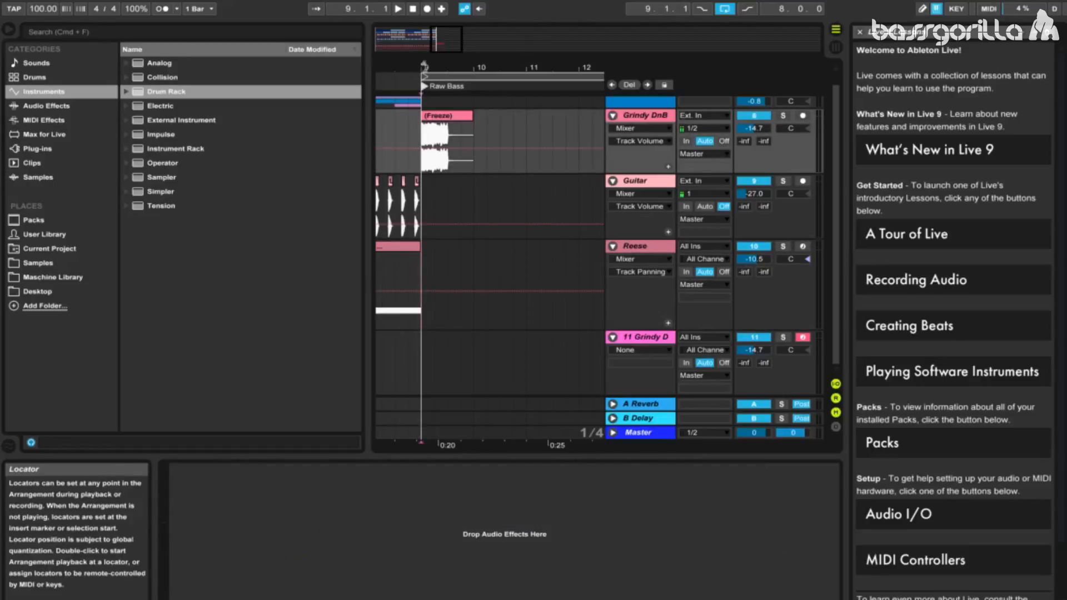
click(397, 10)
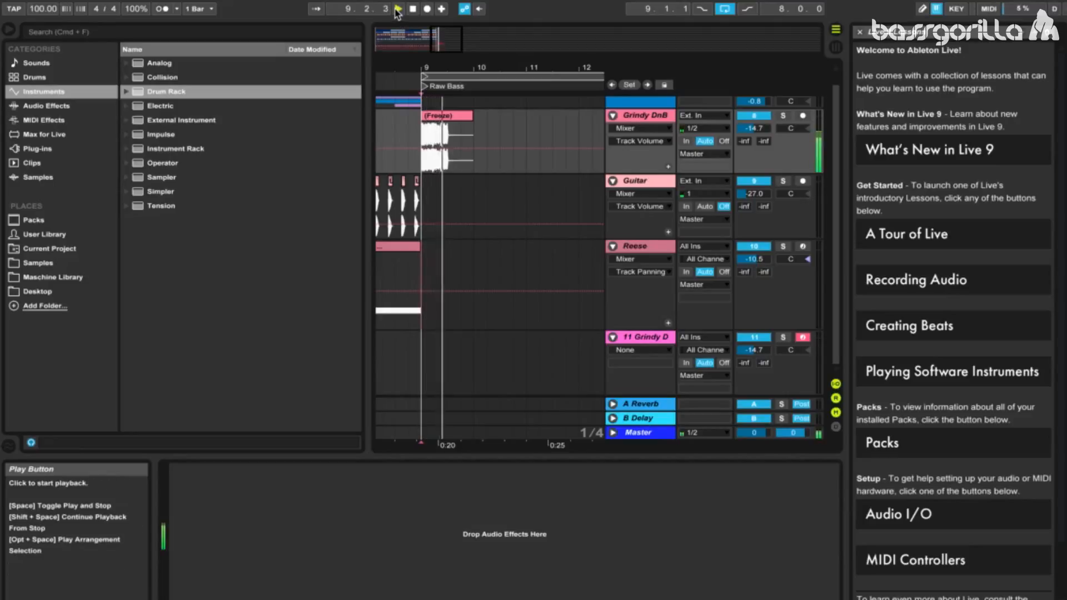
click(417, 10)
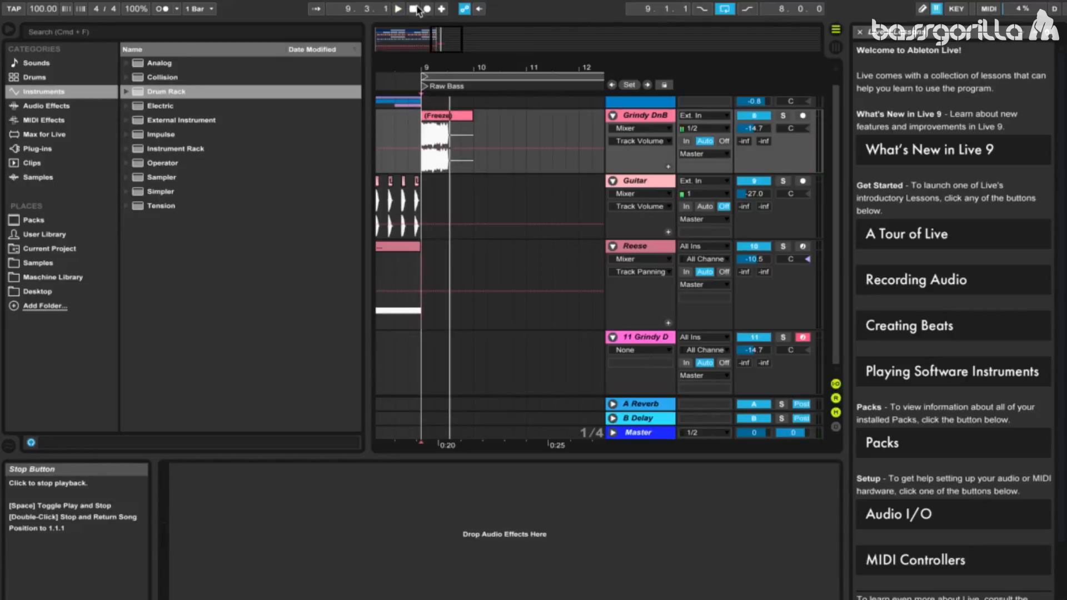
click(468, 162)
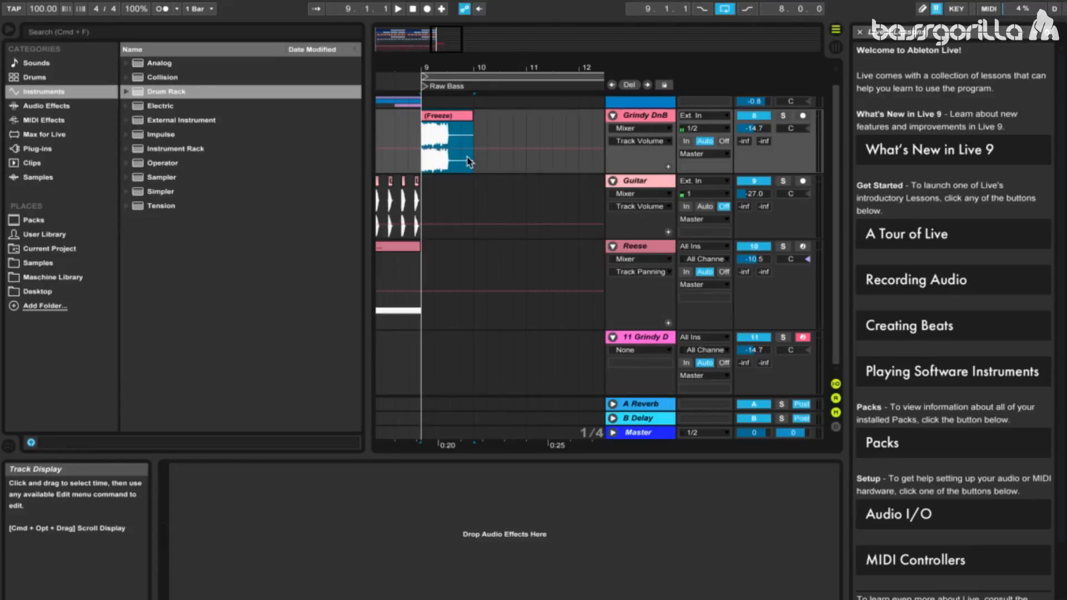
Step: Open the Massive plug-in on the 11 Grindy D track and examine its patch
click(421, 365)
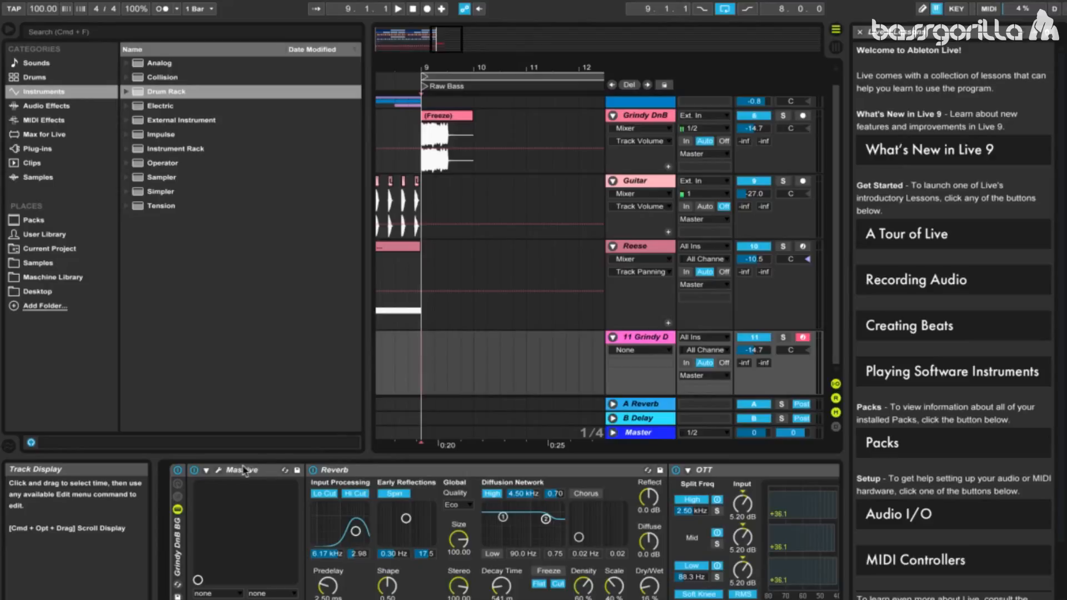
click(216, 471)
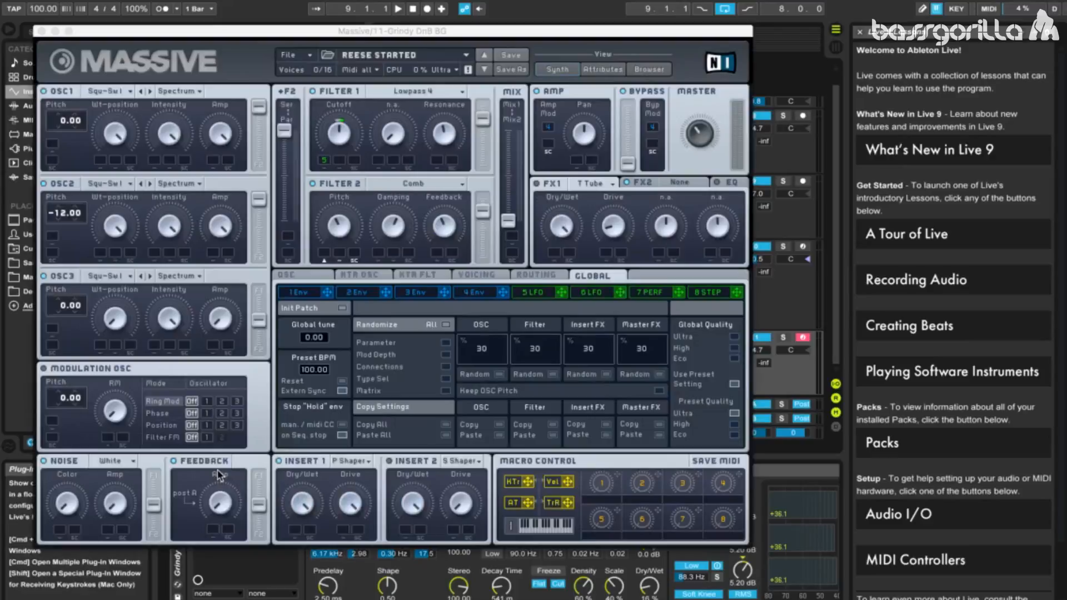
click(538, 292)
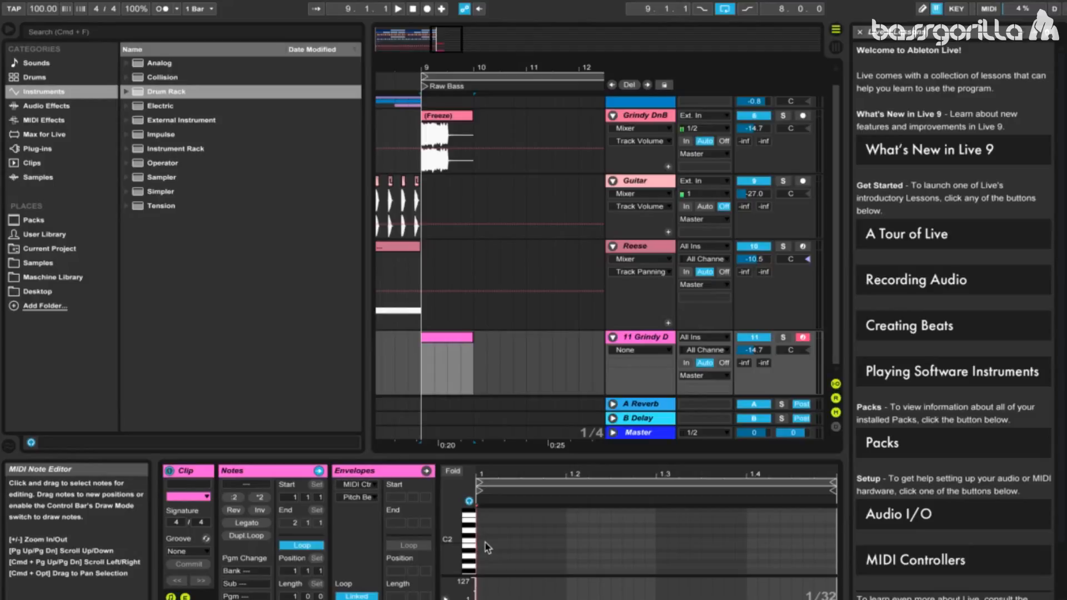
Step: Draw a C2 note two beats long at the start of the one-bar MIDI clip on track 11 and play it
click(486, 547)
double_click(485, 543)
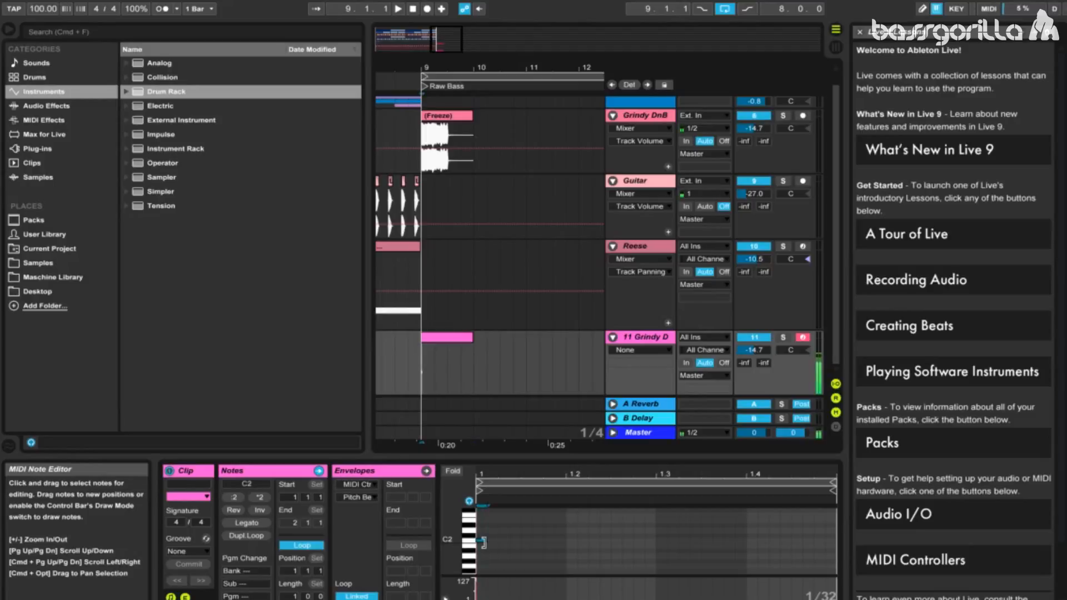
drag(487, 540, 652, 580)
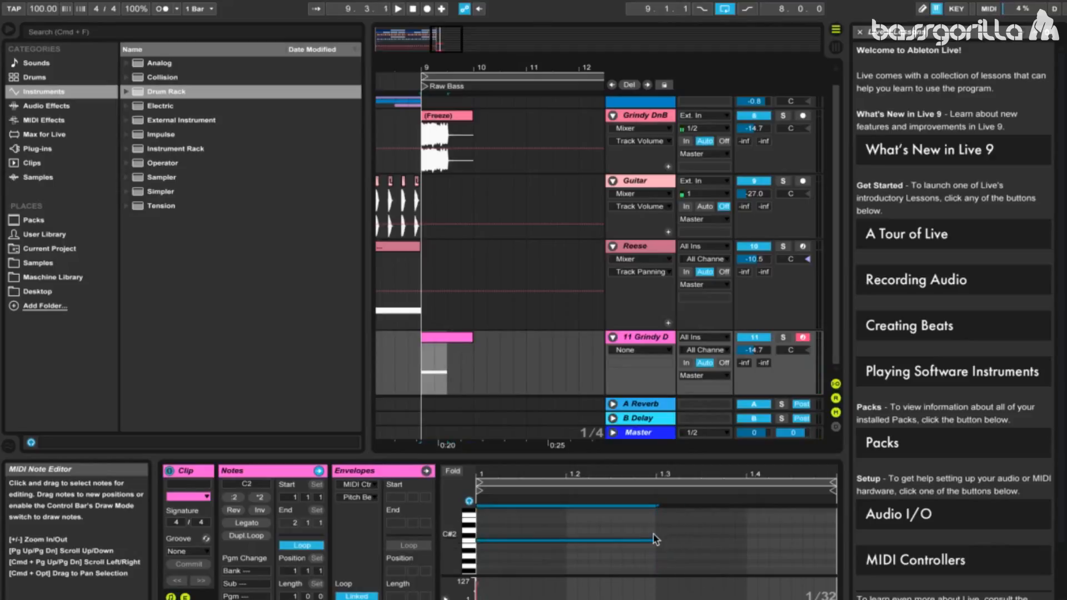
mouse_move(658, 478)
mouse_down()
mouse_move(659, 523)
mouse_move(659, 479)
mouse_up()
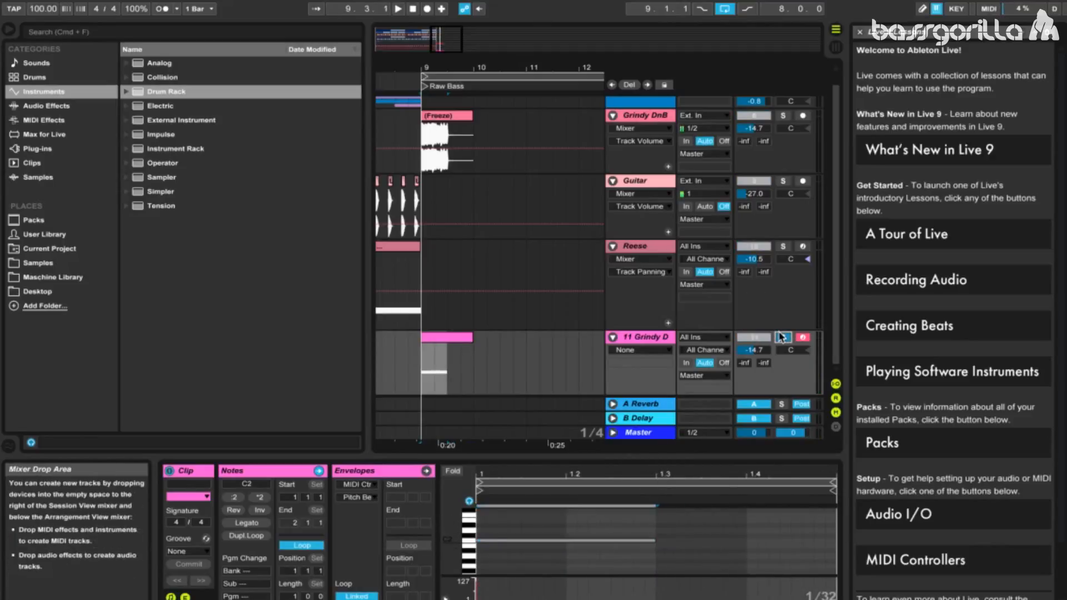
key(space)
key(space)
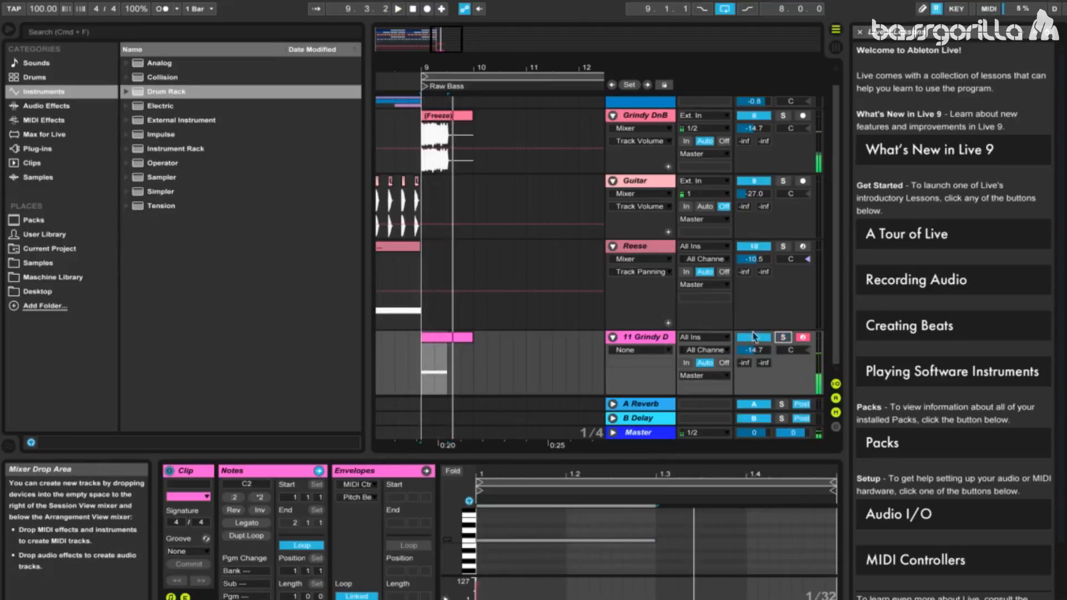
Step: Freeze the 11 Grindy D track and flatten it to audio
right_click(643, 343)
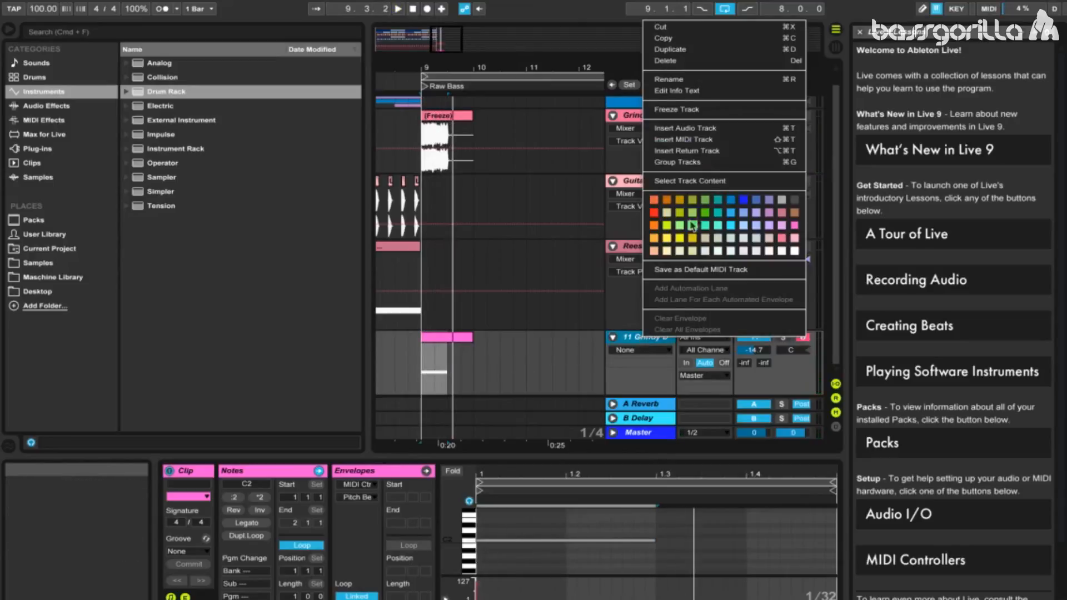
click(711, 110)
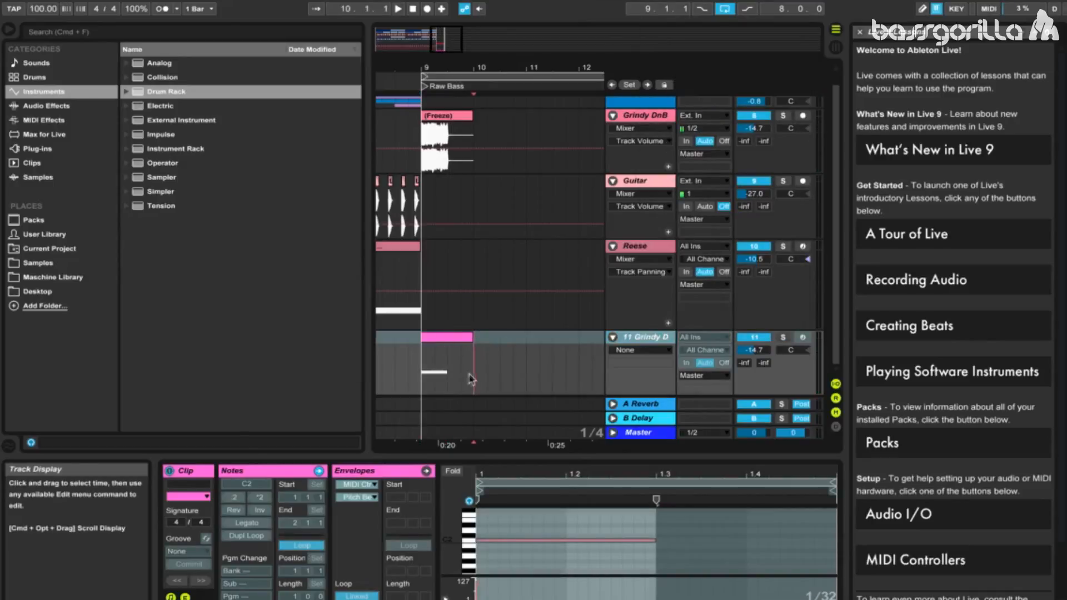
right_click(629, 338)
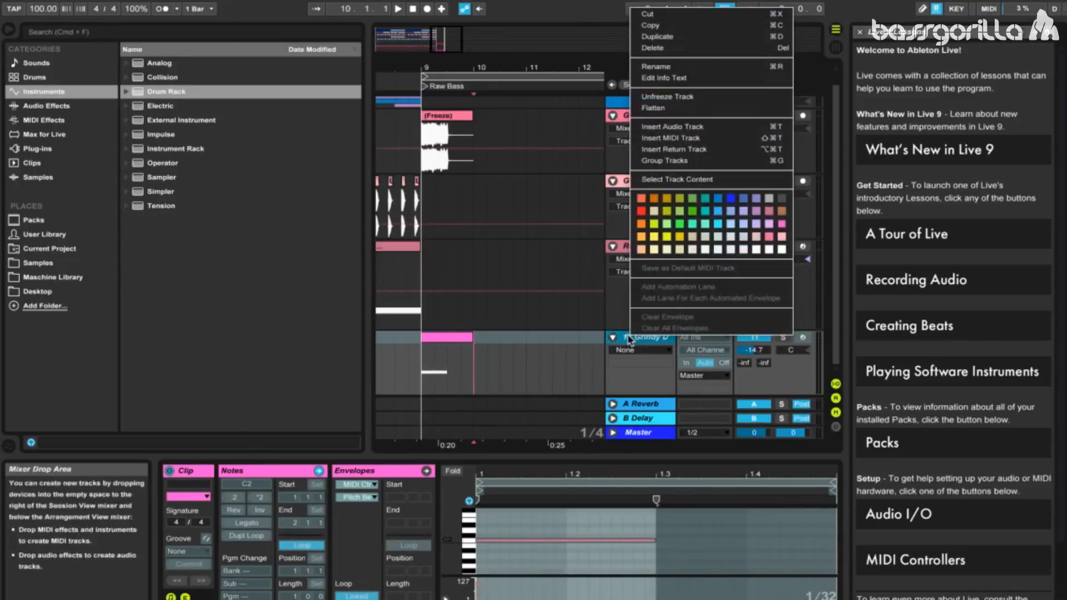
click(697, 108)
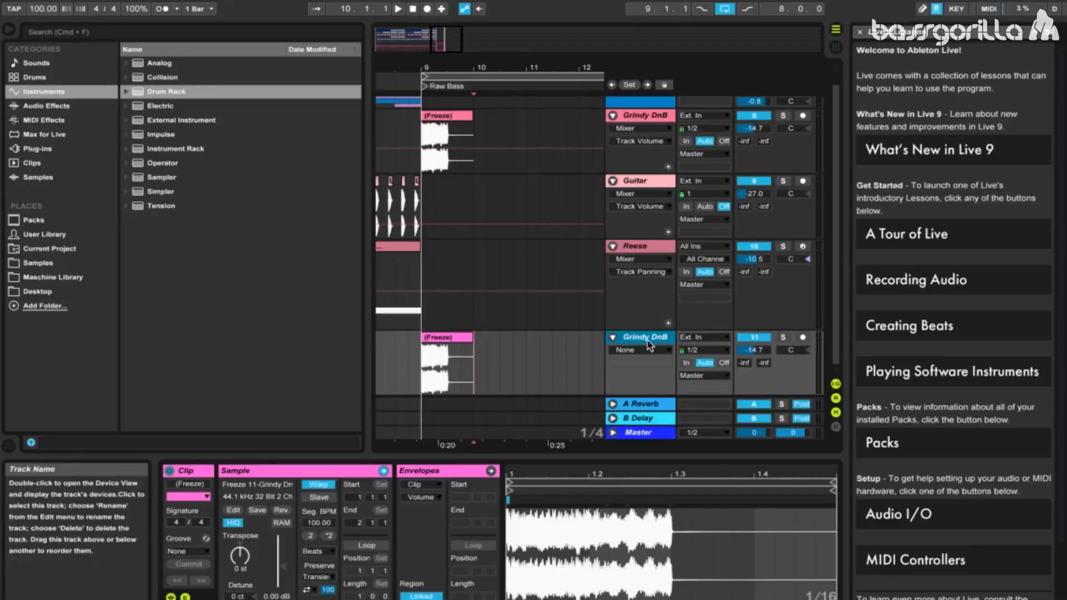
Step: Delete the flattened Grindy DnB track 11 and select the audio clip on the original Grindy DnB track
key(Delete)
click(429, 150)
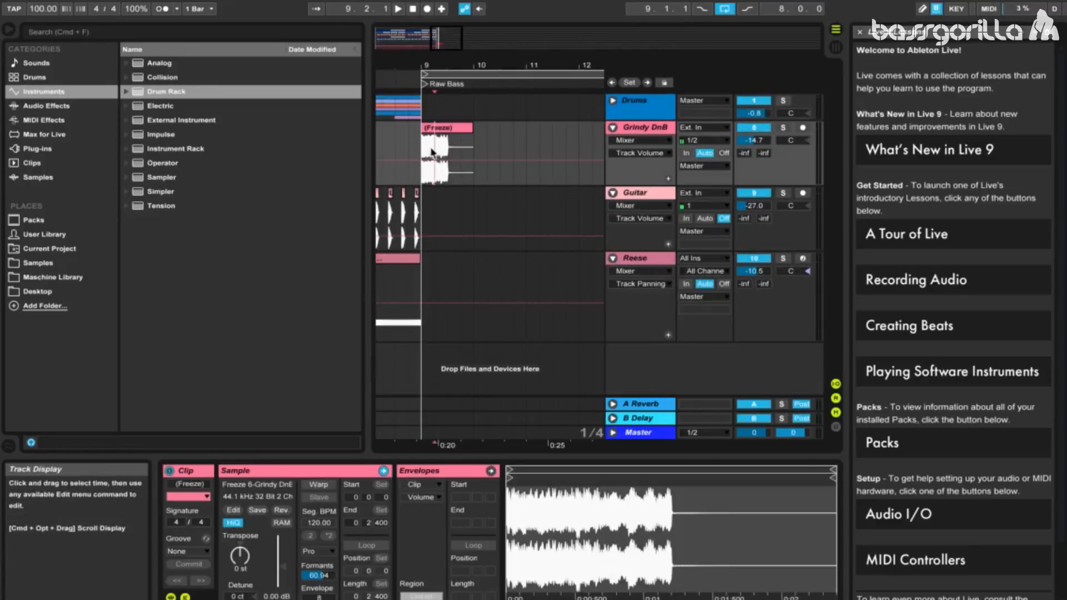
Step: Add a Sampler to the Reese track and load the frozen Grindy DnB clip into it as the sample
drag(436, 65, 439, 35)
drag(439, 35, 439, 17)
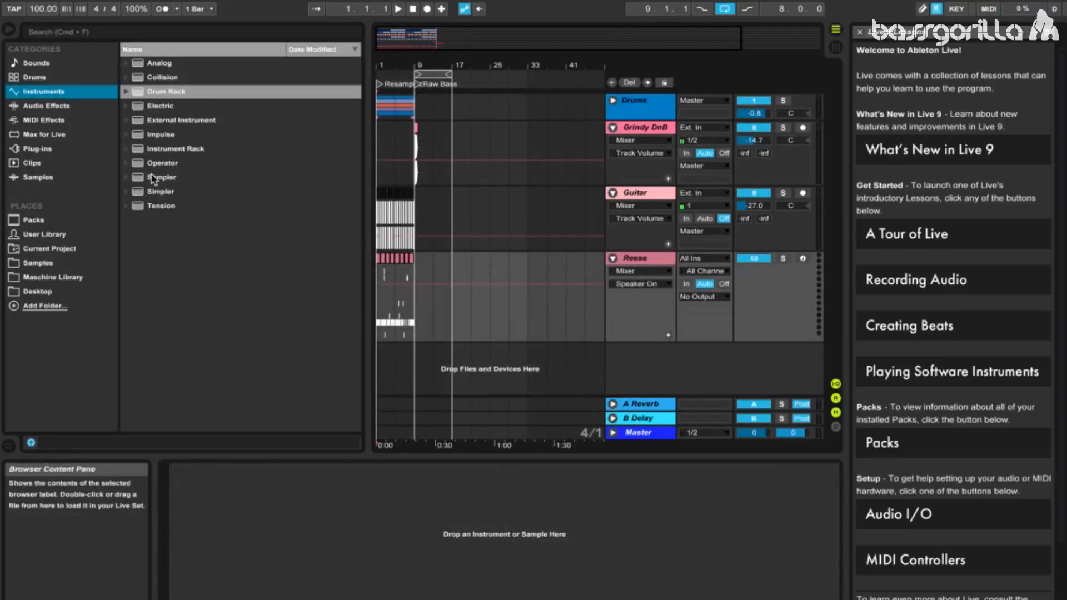
drag(154, 179, 633, 325)
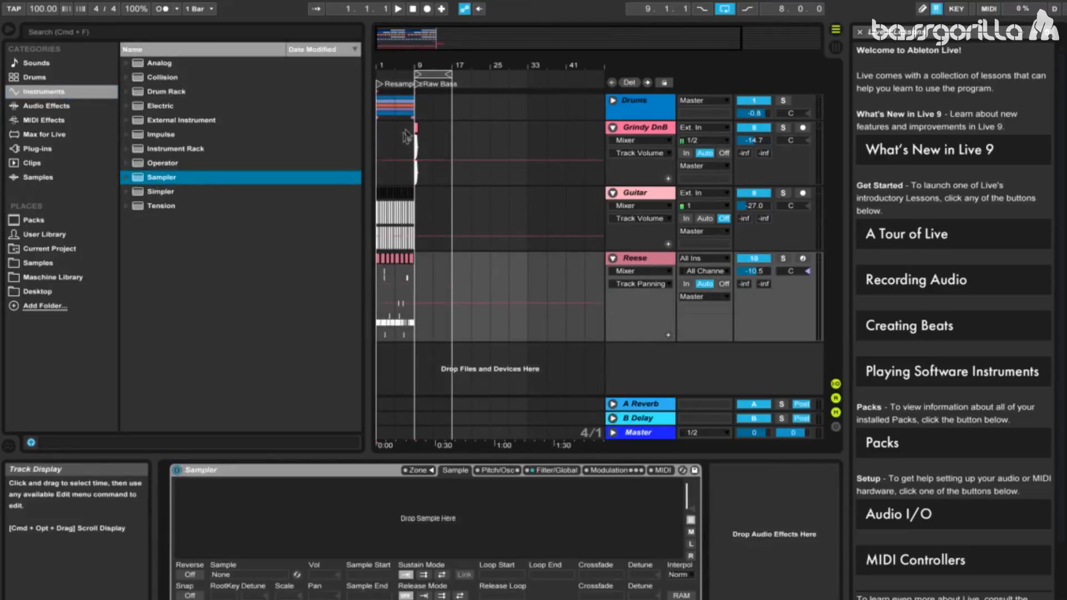
drag(418, 133, 455, 511)
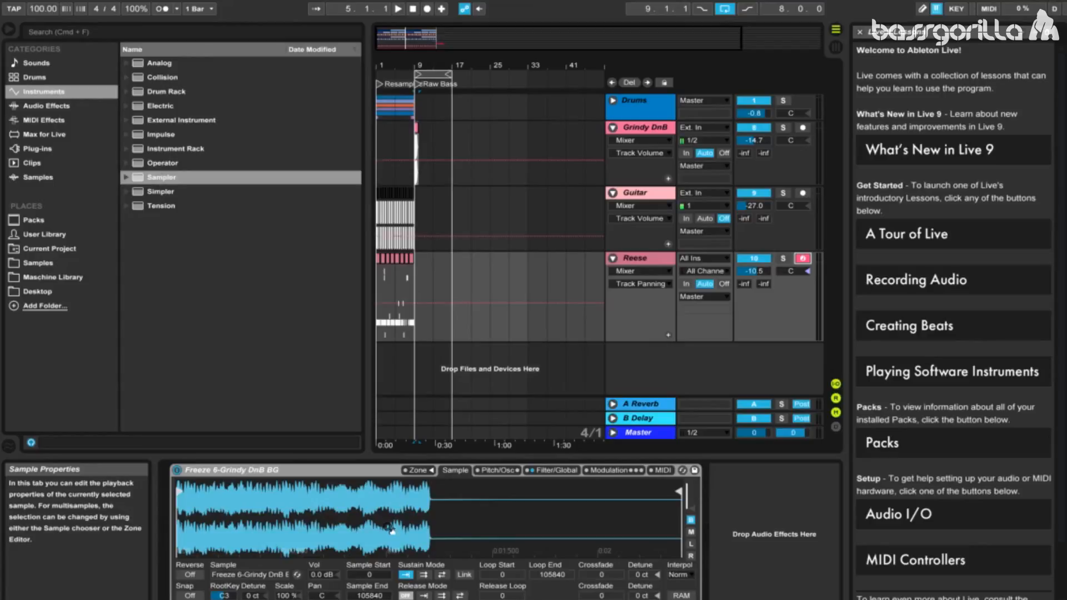
Step: Set the Sampler's Sample Start to 37857
click(368, 574)
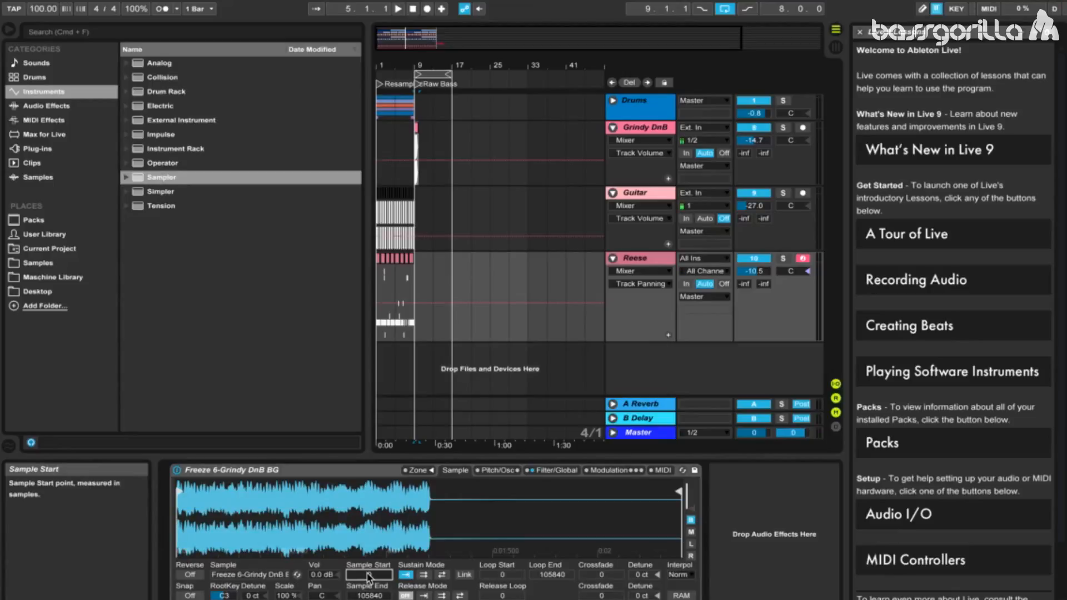
drag(369, 575, 369, 565)
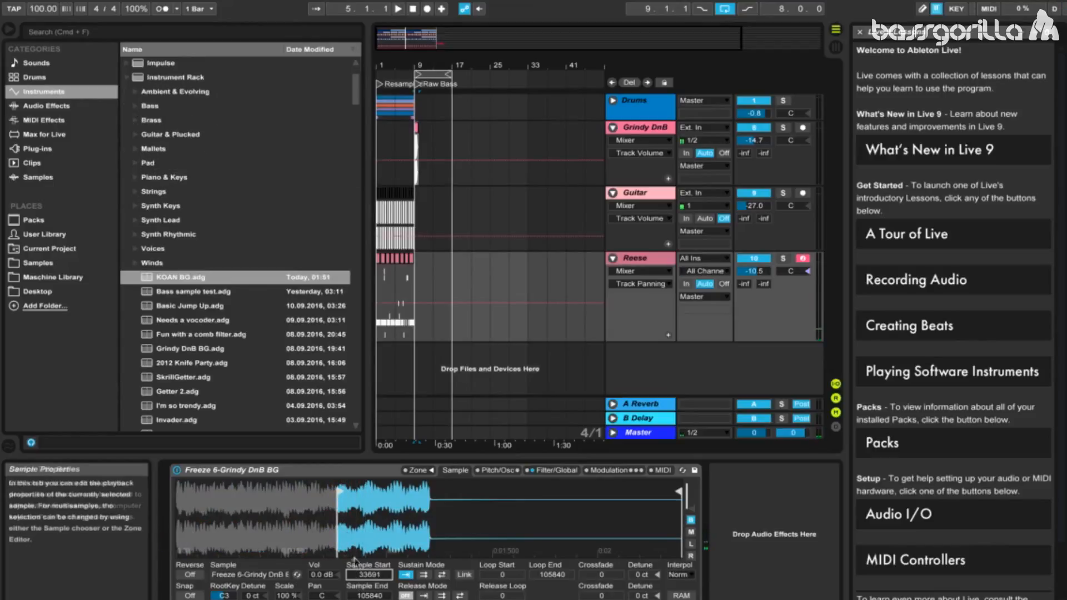
drag(369, 576, 369, 566)
text(378)
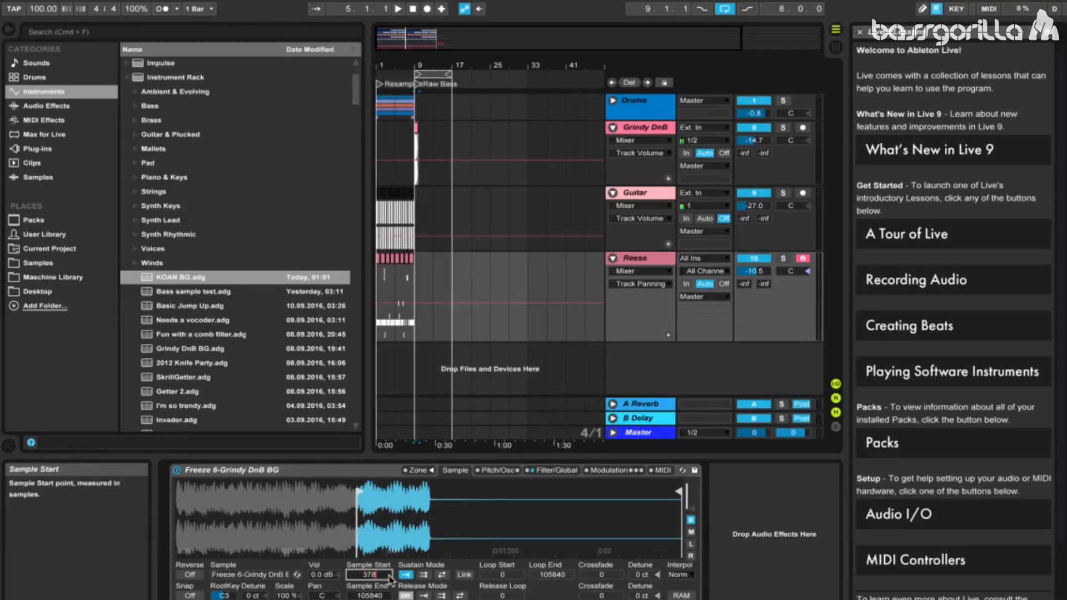
text(57)
Step: Set the Sampler's Sample End to 49700
drag(382, 594, 372, 580)
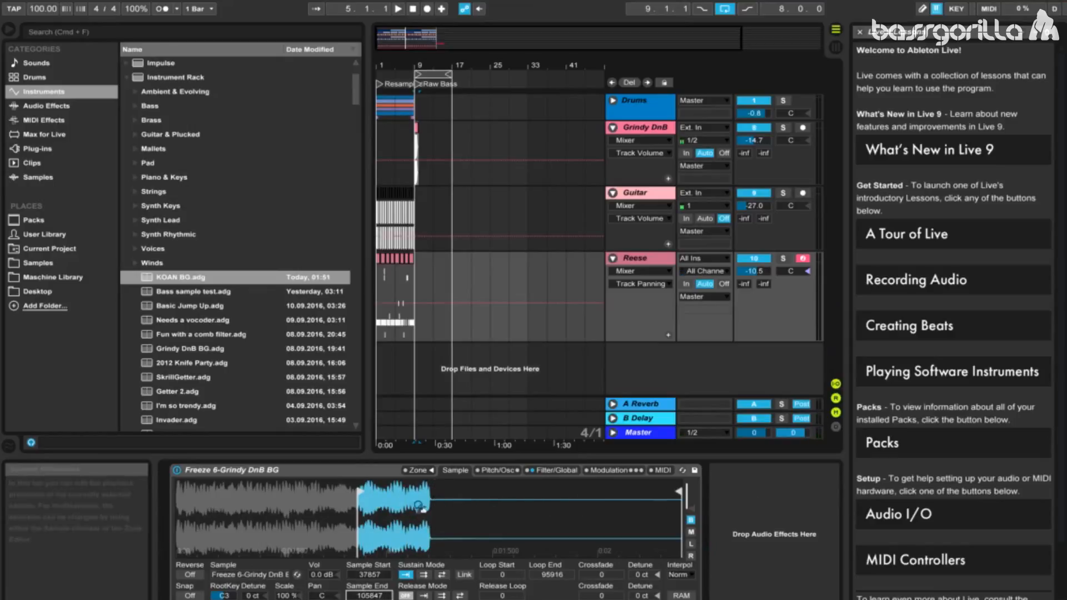
drag(679, 491, 439, 491)
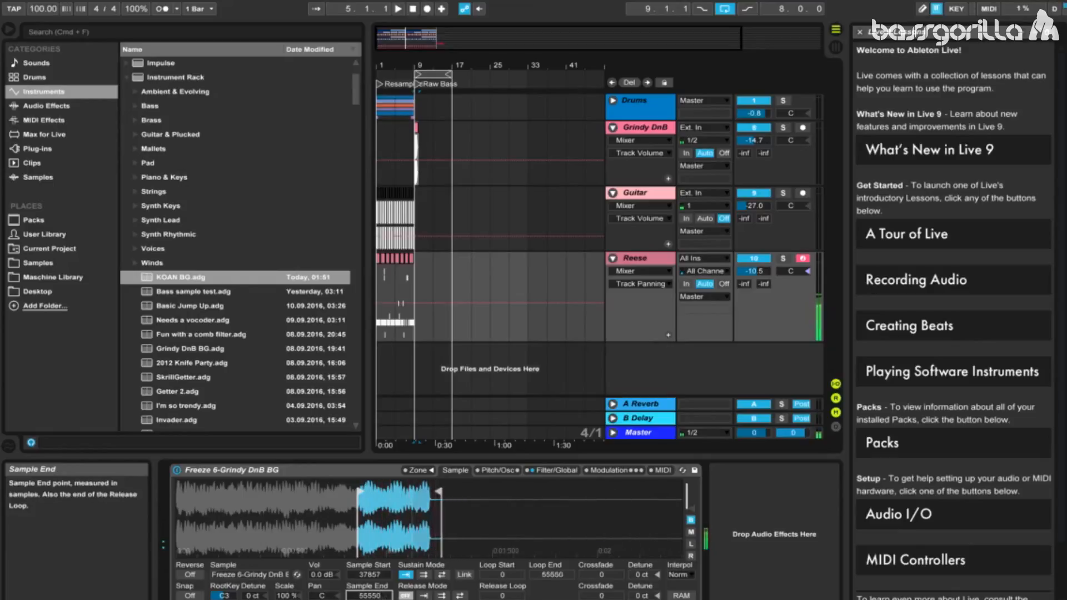
drag(382, 594, 382, 599)
text(49700)
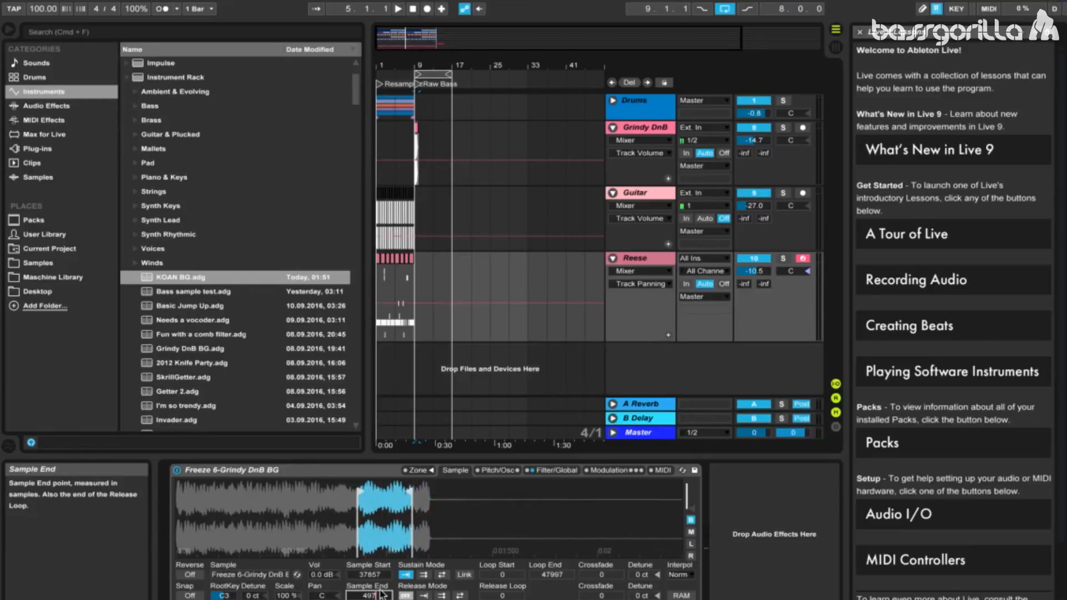
key(Return)
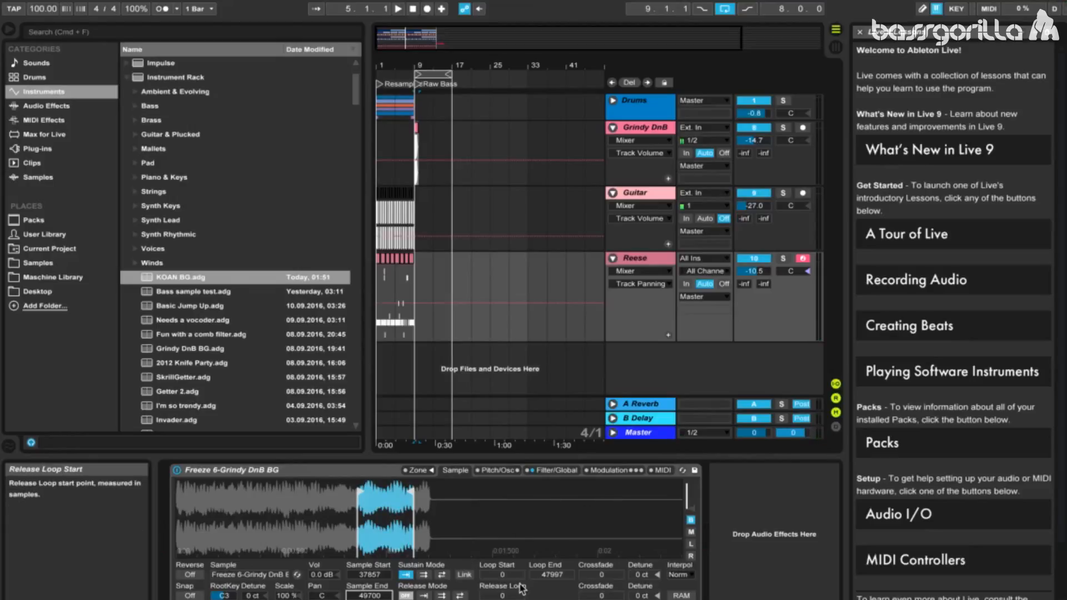
Step: Switch the Sampler's Sustain Mode to the back-and-forth loop and set its Loop Start to 33131
click(442, 576)
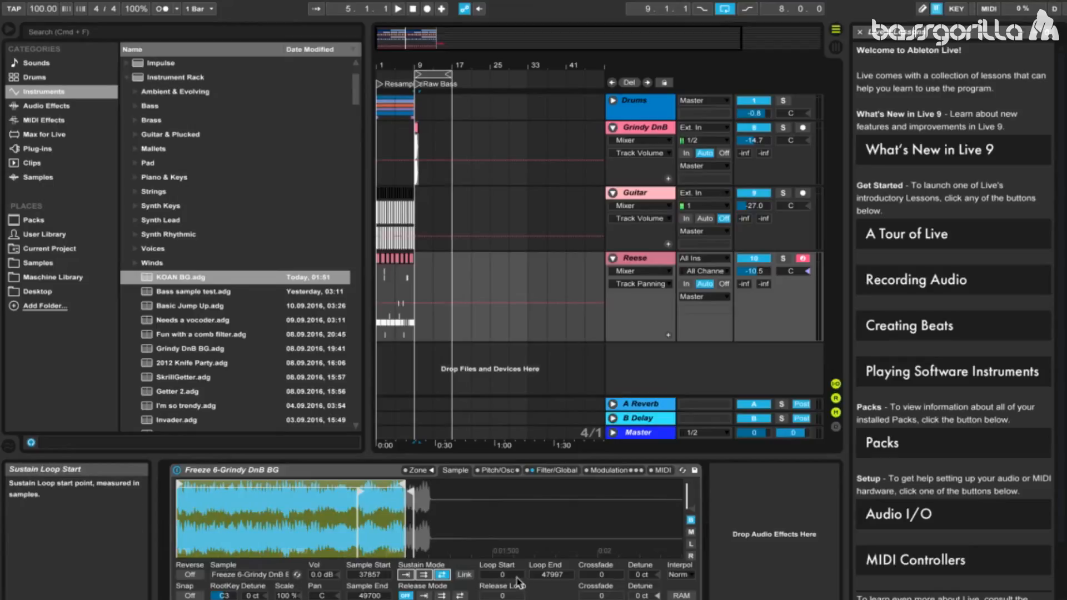
drag(509, 572, 509, 556)
text(3313)
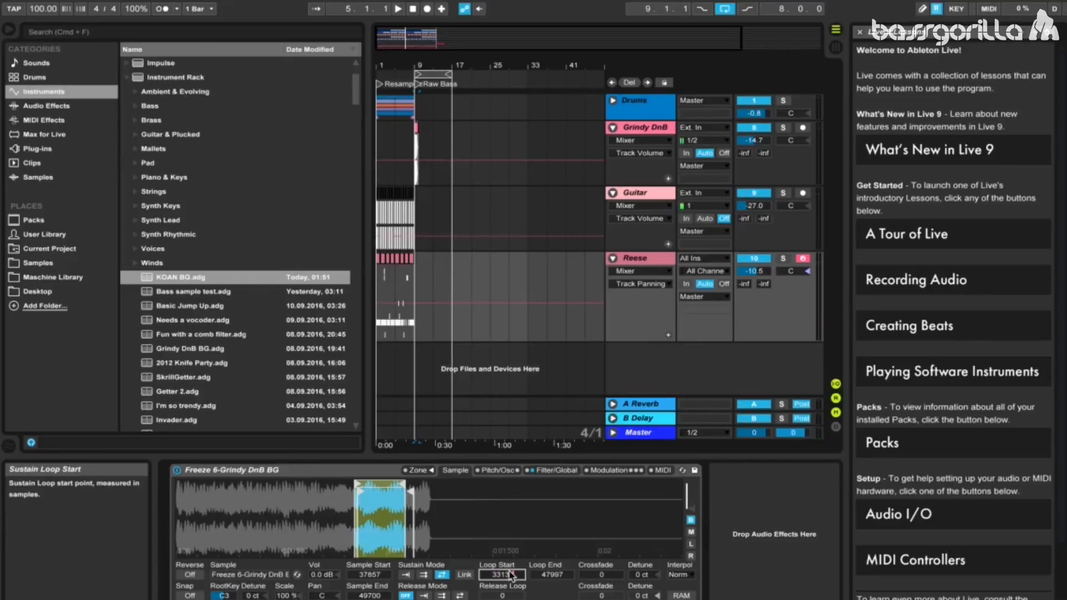
key(Return)
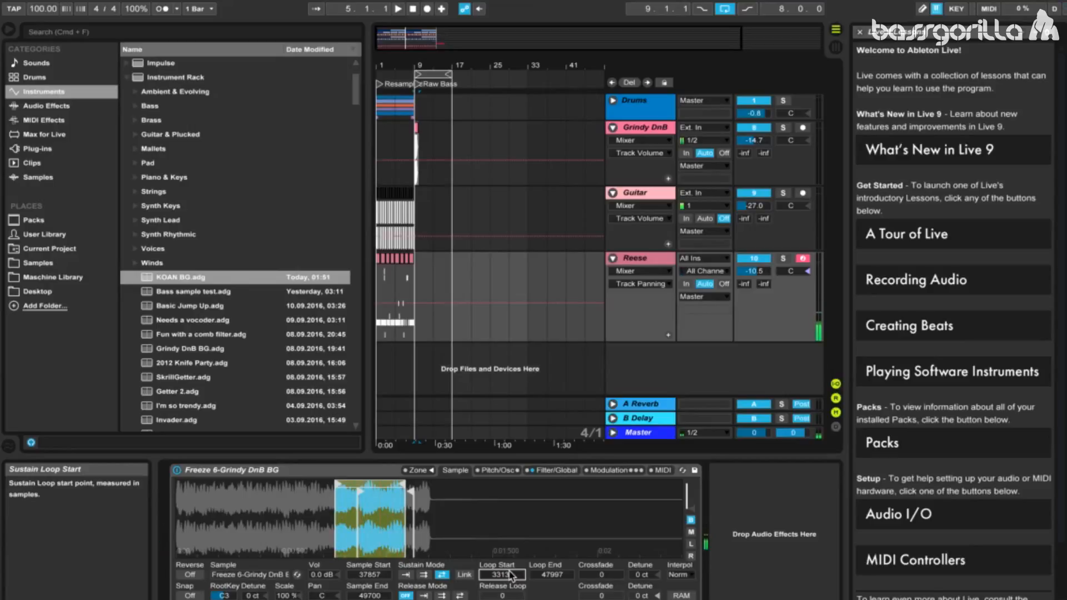
Step: Set the sustain loop's Loop End to 49700
click(555, 575)
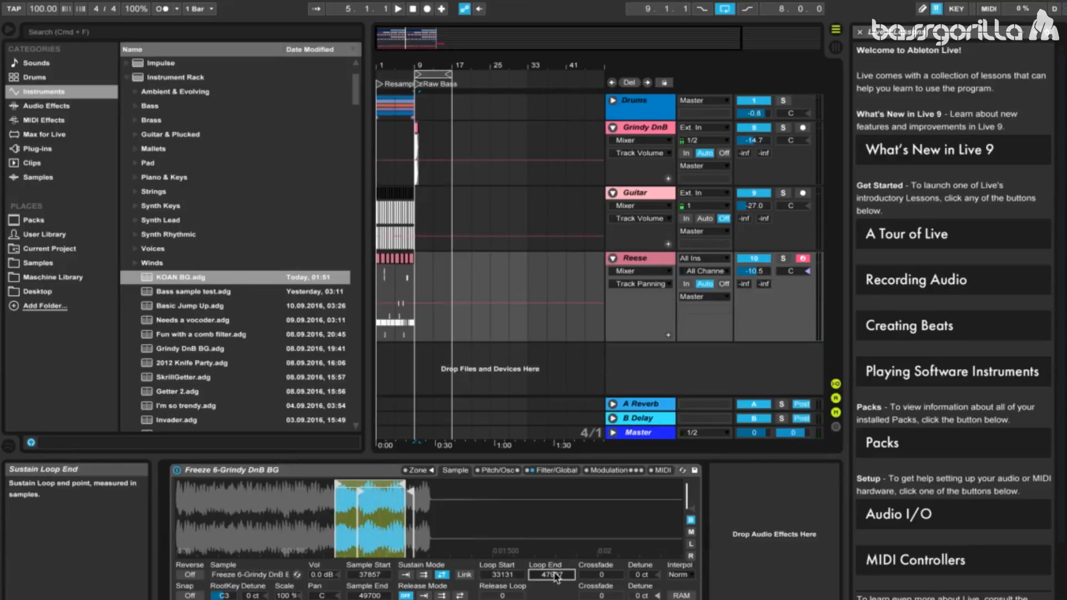
text(49700)
key(Return)
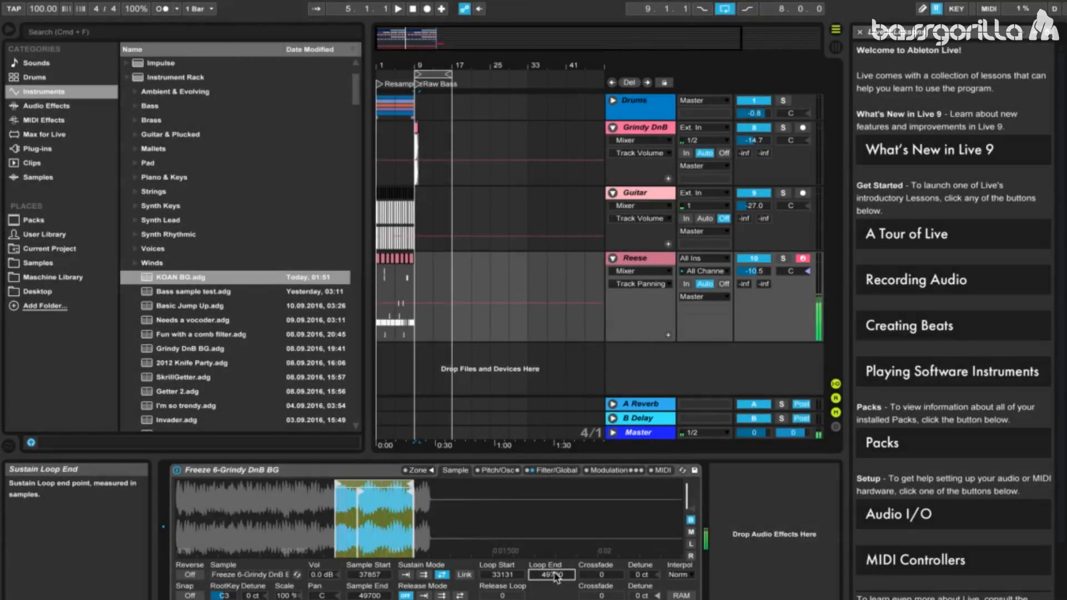
Step: Undo the last loop end edit and apply Snap Marker to the sustain loop's start marker in the waveform
key(super+z)
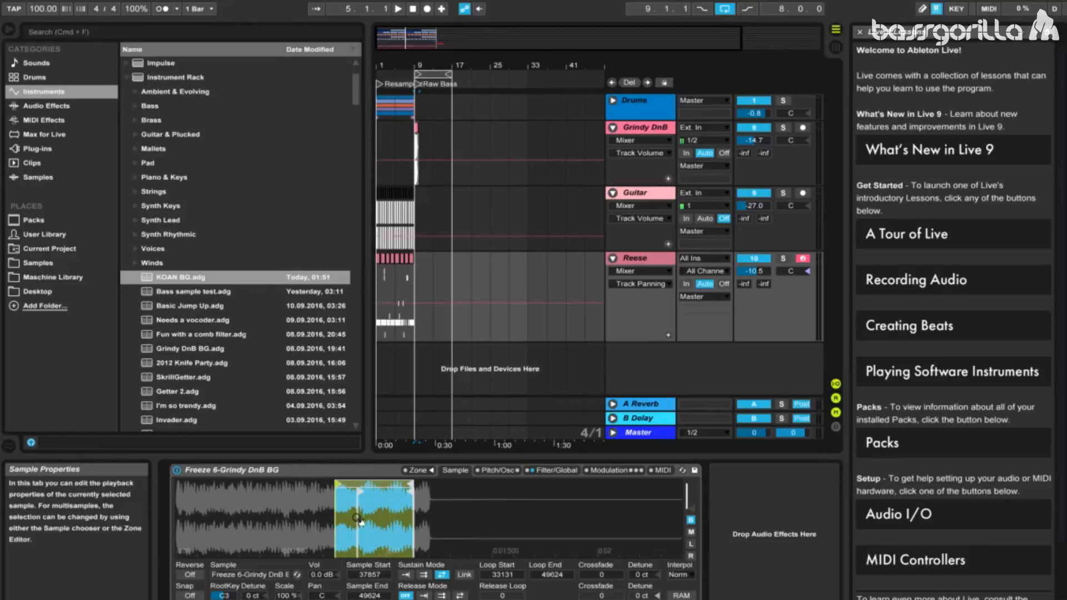
right_click(335, 483)
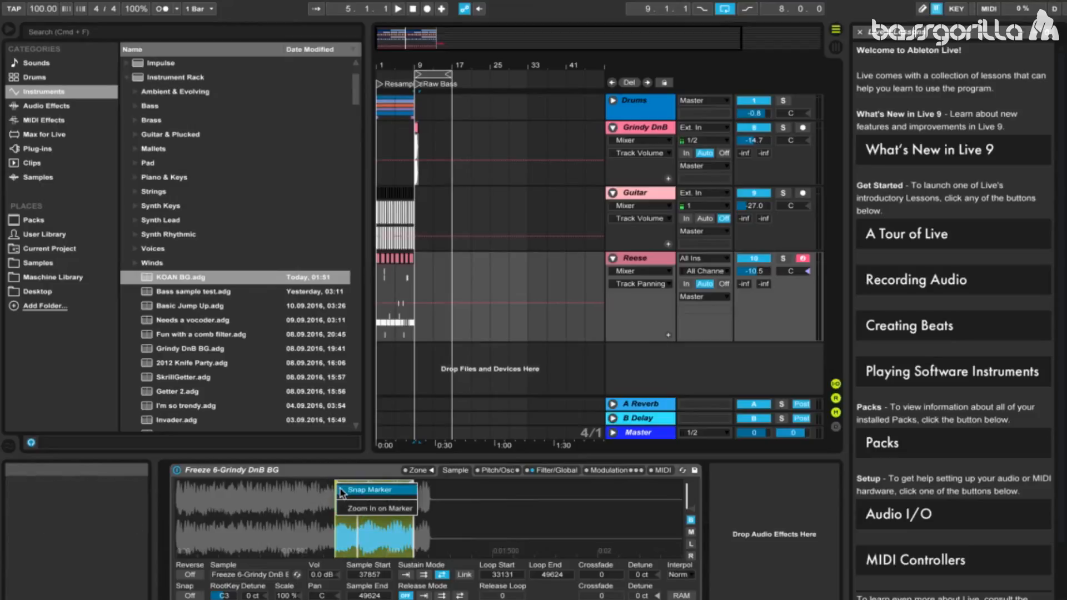
click(356, 490)
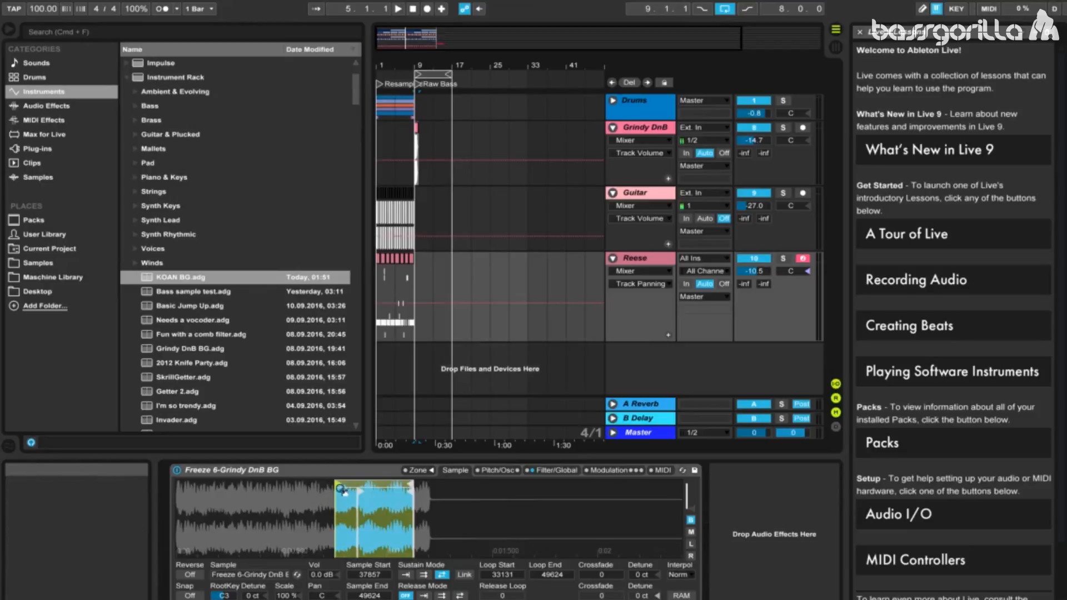
Step: Enable the Sampler's mod oscillator in FM mode and raise its envelope Sustain to 0.0 dB
click(489, 472)
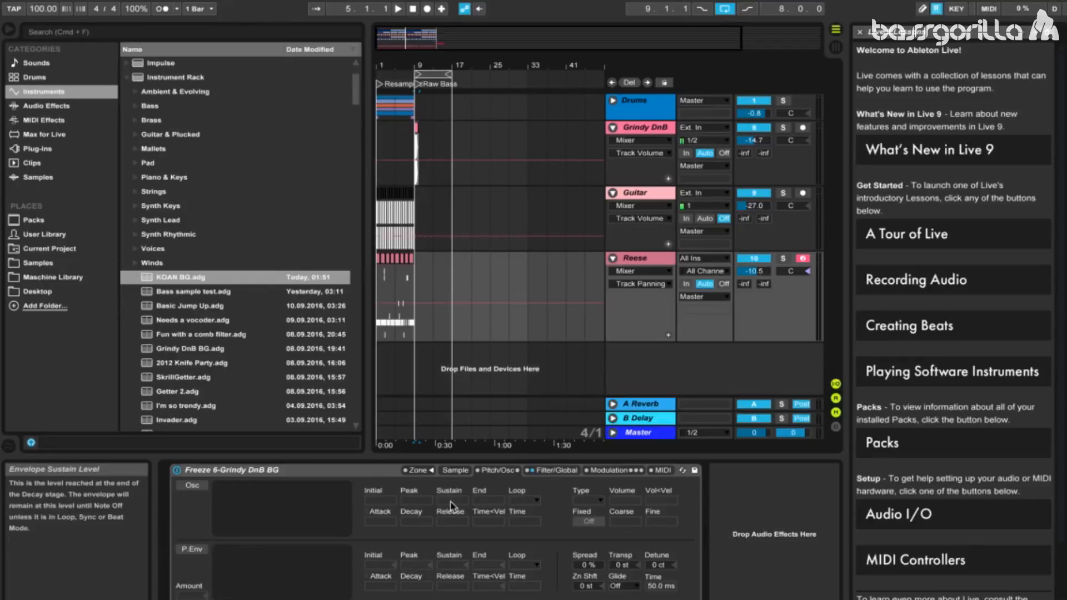
click(189, 484)
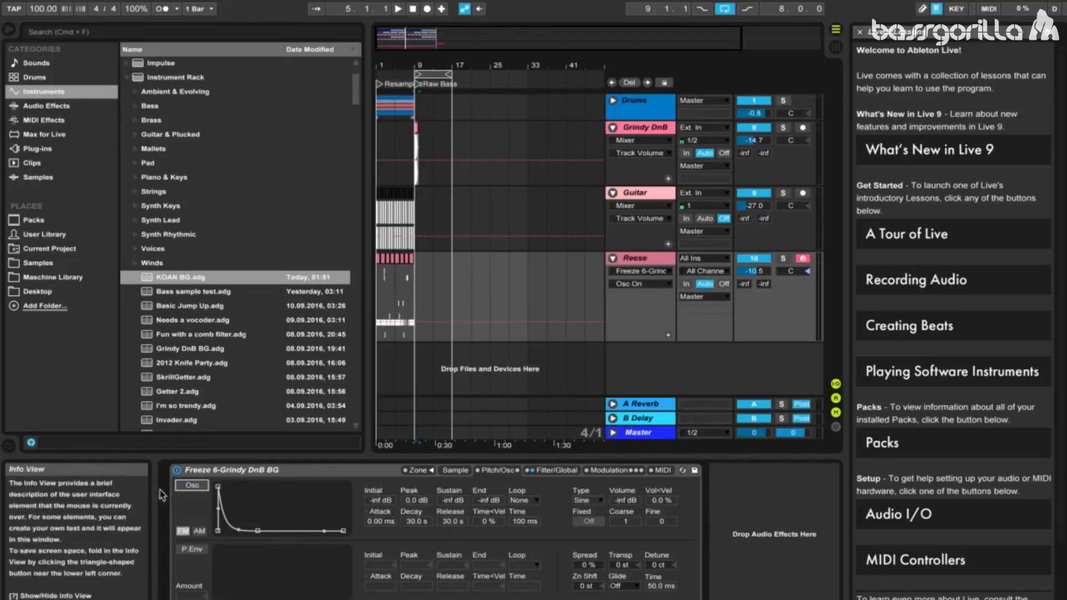
click(192, 485)
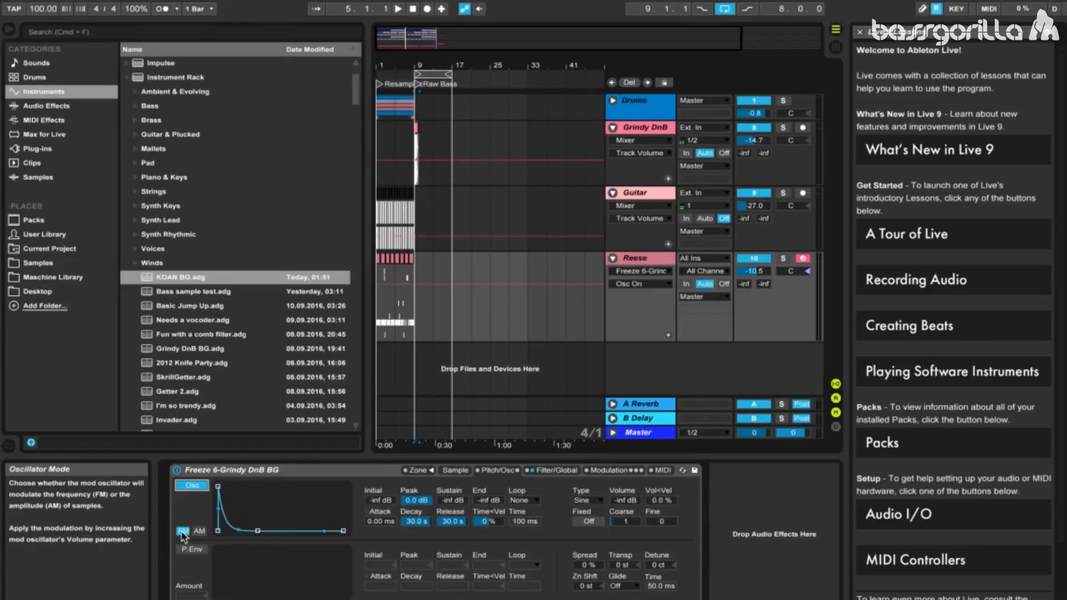
drag(453, 505, 453, 478)
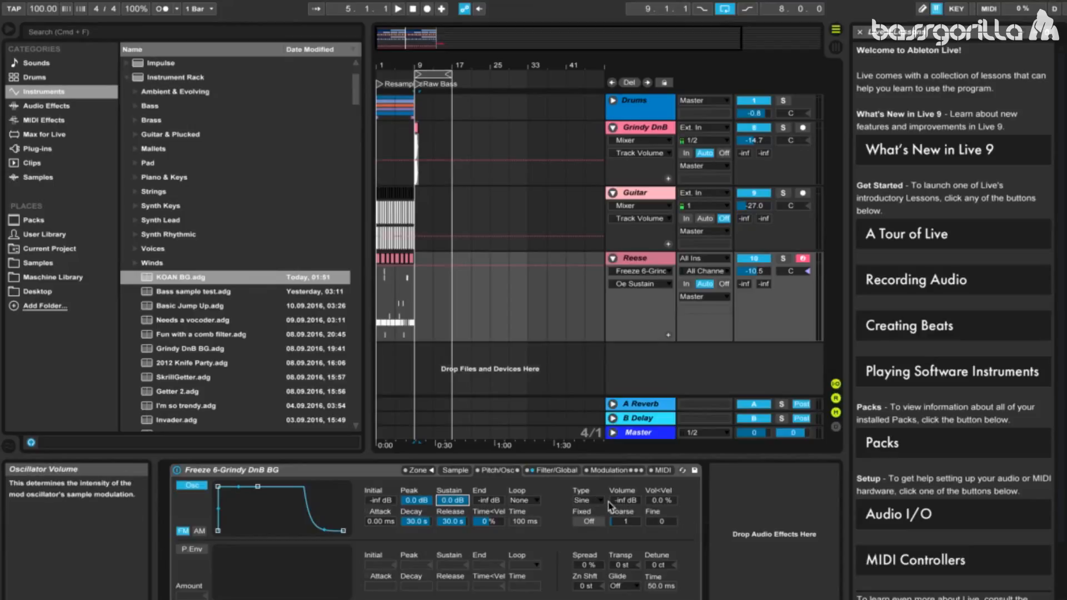
Step: Set the mod oscillator's Volume to -23 dB and its Coarse tuning to 0.25
drag(609, 503, 610, 478)
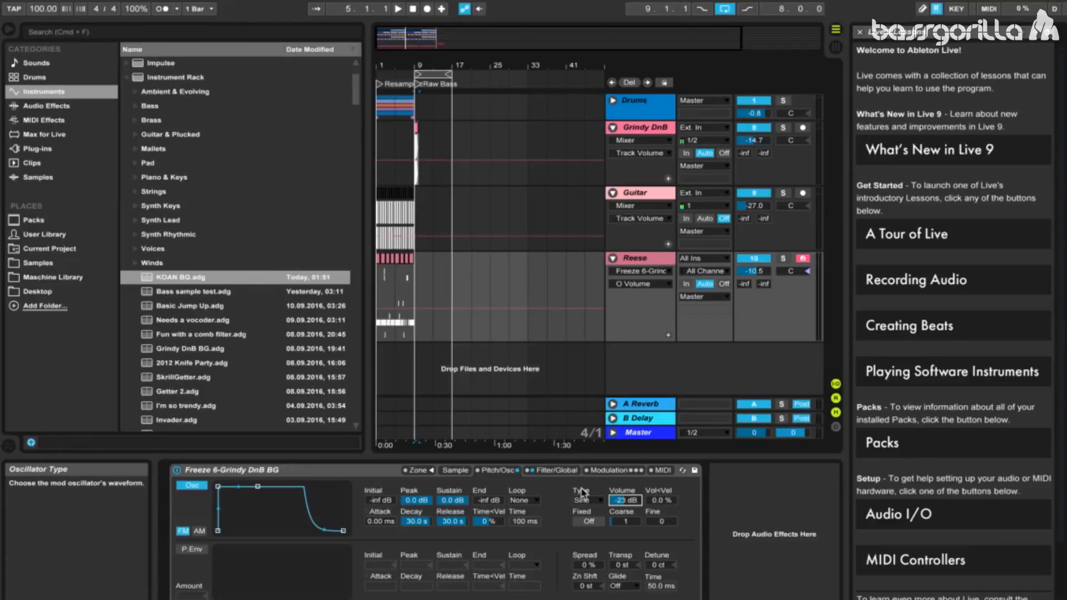
click(630, 522)
drag(627, 521, 627, 532)
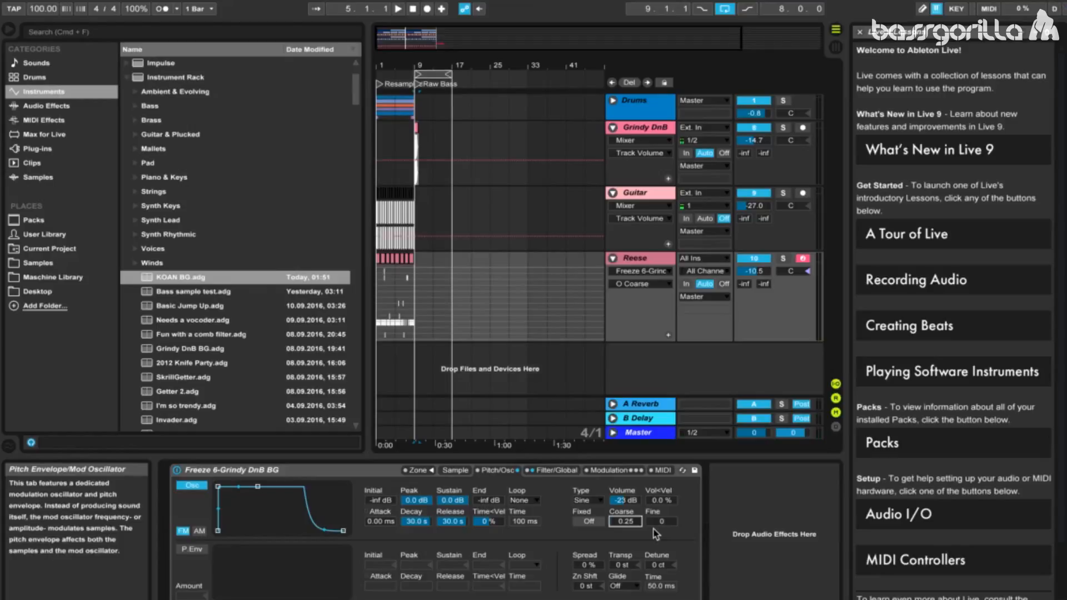
Step: Switch the Sampler's filter to the notch type and set its resonance to 125 %
click(556, 470)
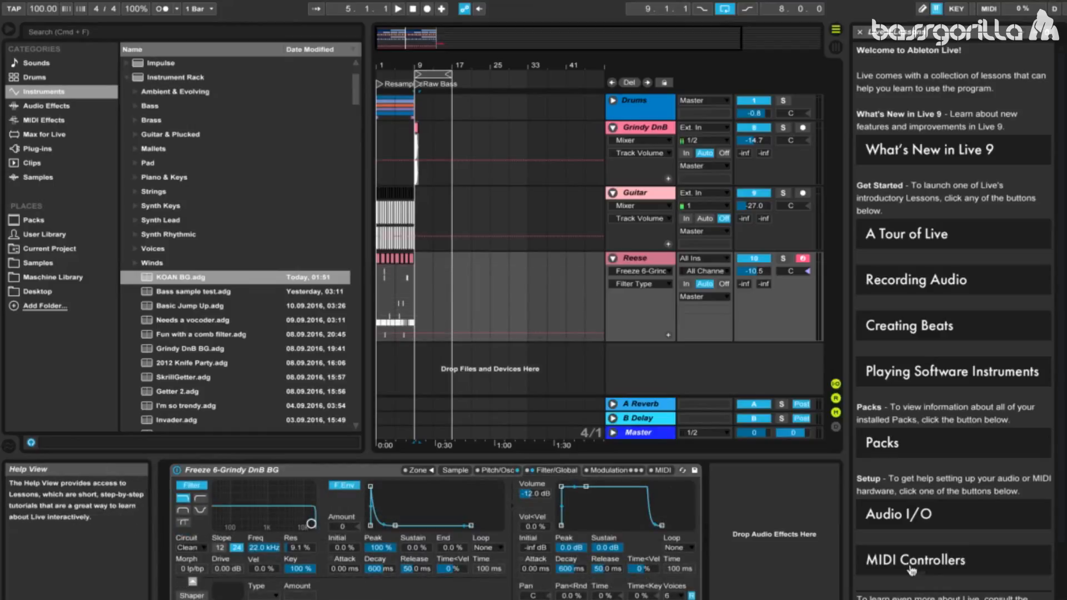
click(200, 510)
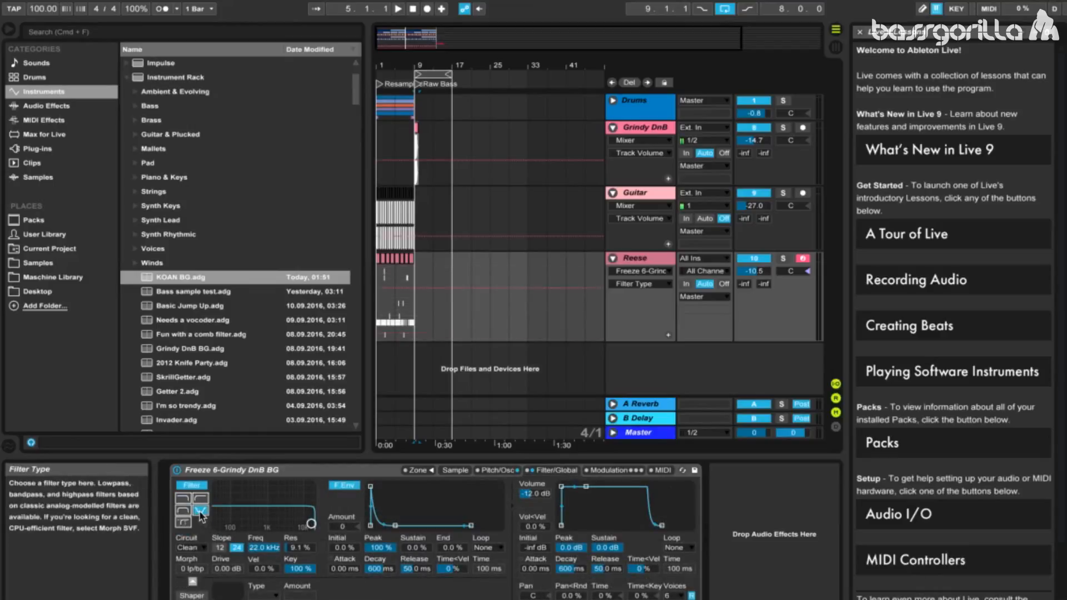
drag(264, 547, 286, 512)
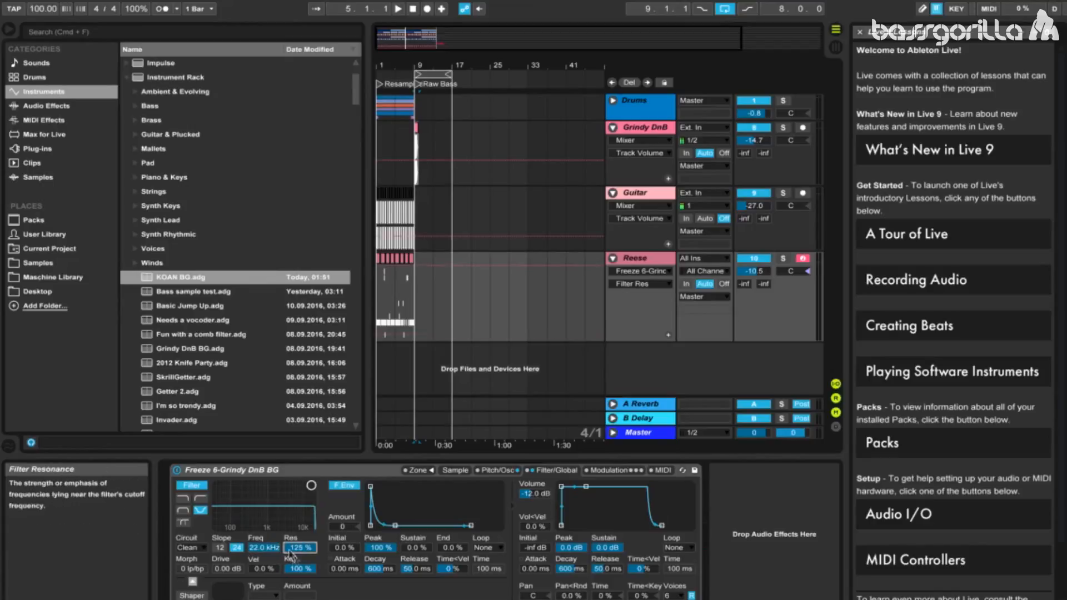
Step: Draw zigzag Filter Freq automation on the Reese track across bars 1 to 9, alternating high and low breakpoints
mouse_move(264, 548)
mouse_down()
mouse_move(264, 564)
mouse_move(265, 553)
mouse_up()
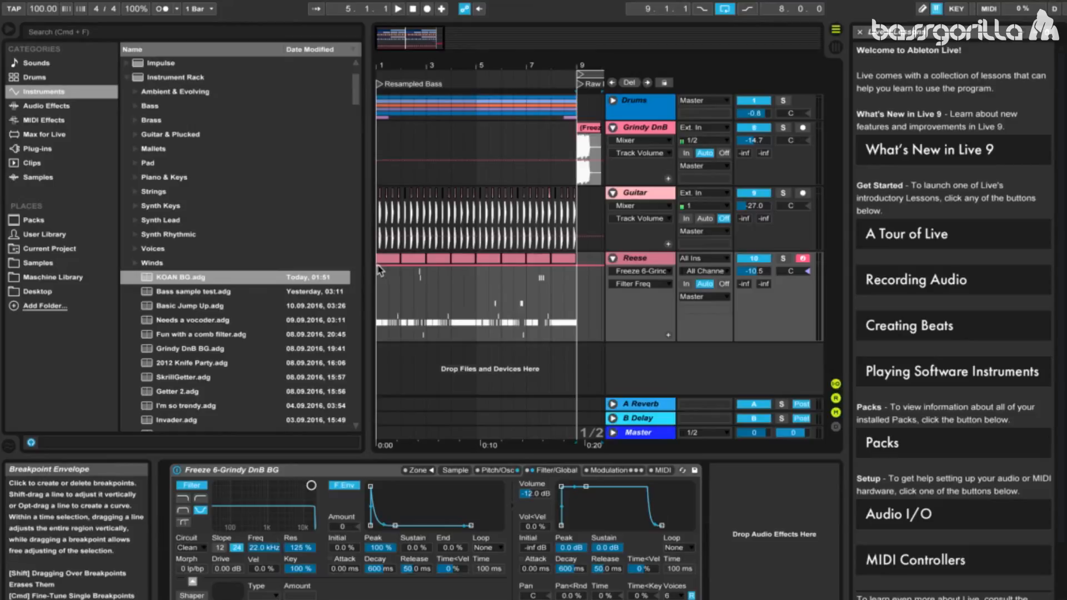
mouse_move(398, 266)
mouse_down()
mouse_move(398, 324)
mouse_move(412, 275)
mouse_up()
mouse_move(432, 275)
mouse_down()
mouse_move(432, 302)
mouse_move(438, 272)
mouse_up()
drag(451, 273, 452, 313)
drag(464, 313, 554, 312)
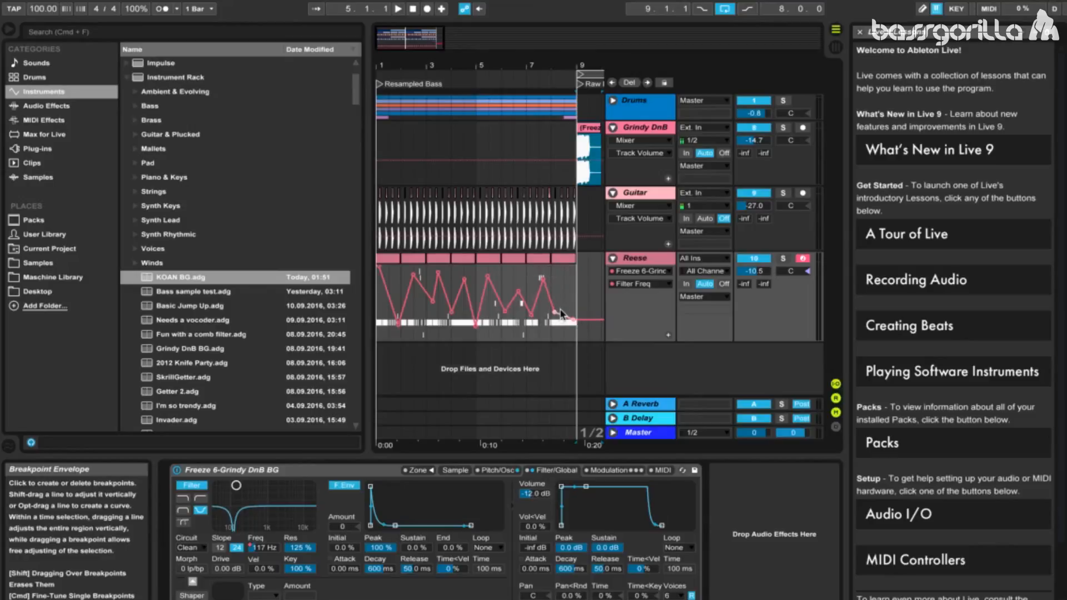
Step: Solo the Reese track, audition the notch filter sweeps from the song start, and return playback to 1.1.1
key(space)
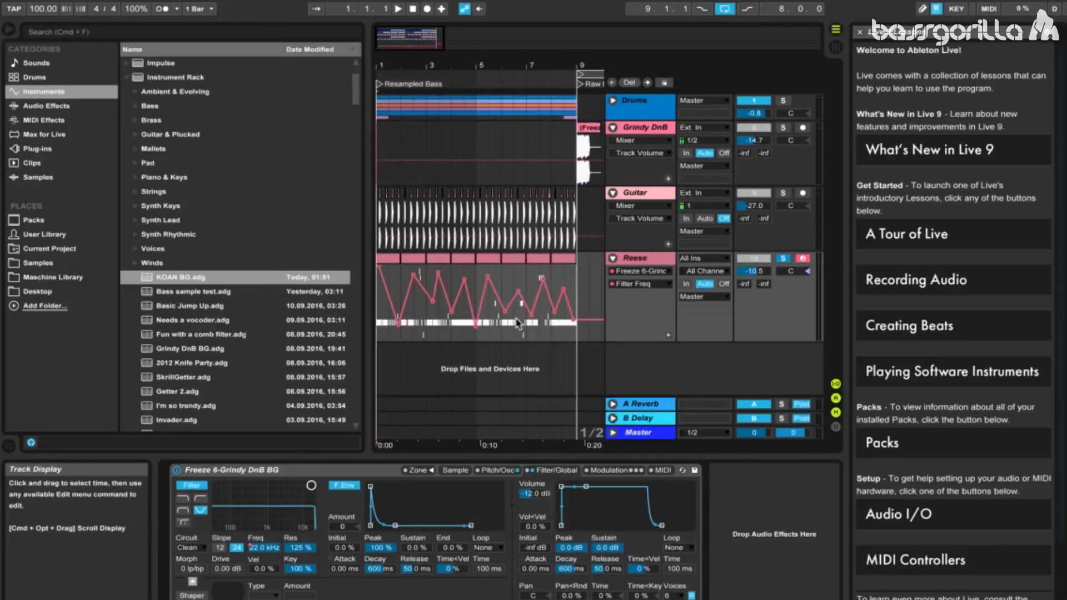
click(399, 10)
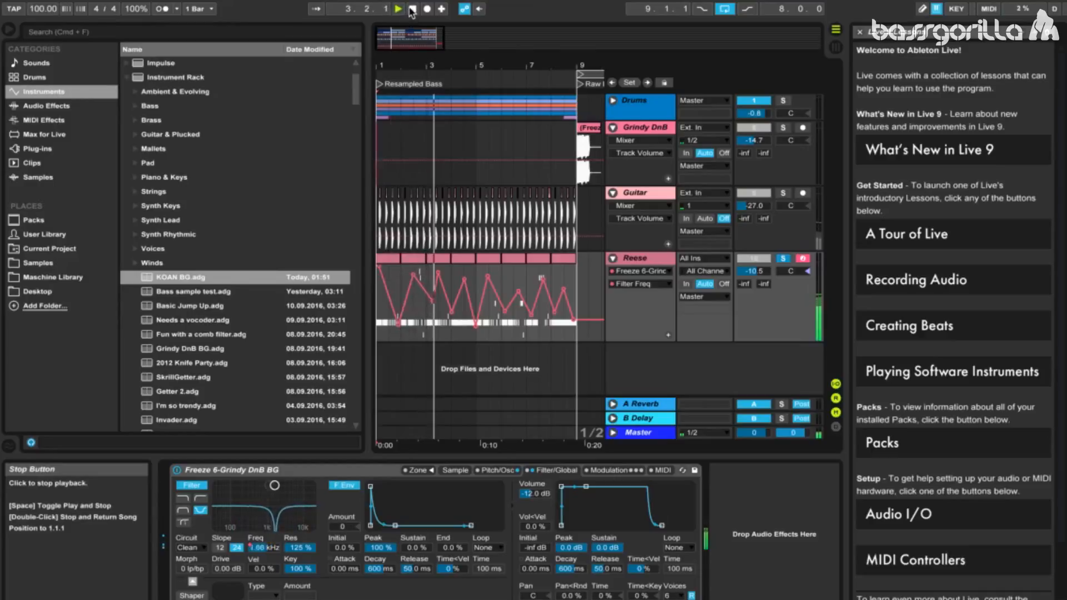
double_click(413, 10)
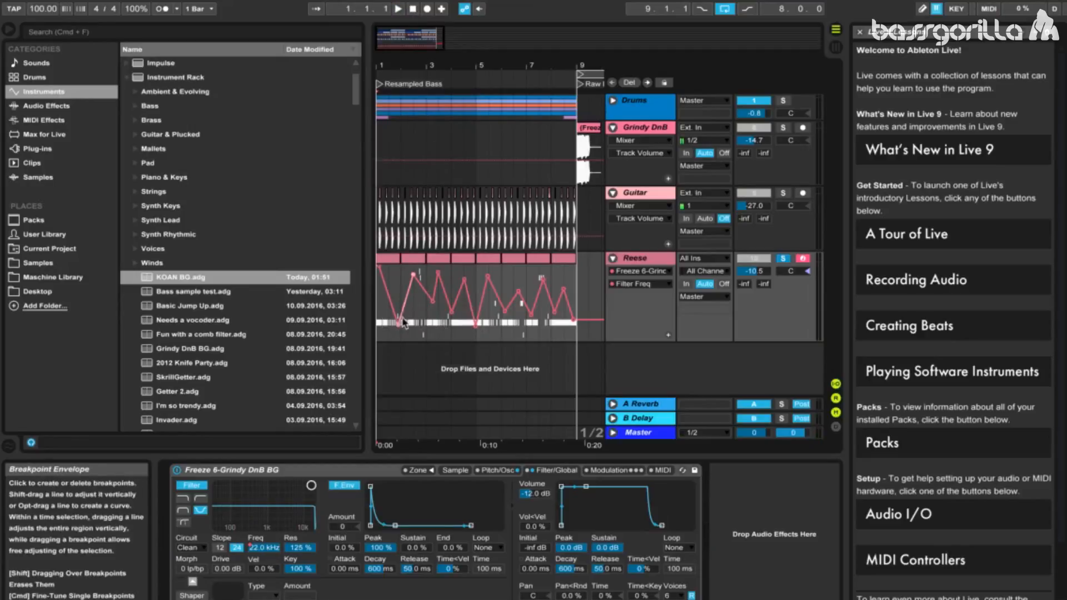
Step: Reshape the Filter Freq automation in the first bars into faster, tighter sweeps and play it back from the start
drag(396, 322, 386, 342)
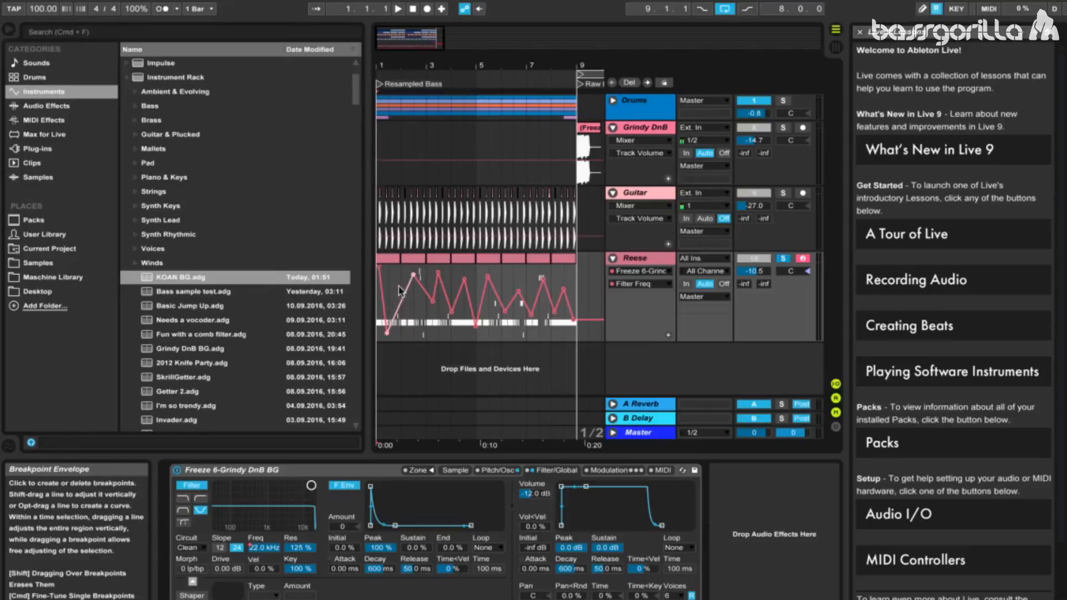
drag(398, 309, 394, 283)
mouse_move(403, 281)
mouse_down()
mouse_move(405, 329)
mouse_move(423, 290)
mouse_move(422, 312)
mouse_up()
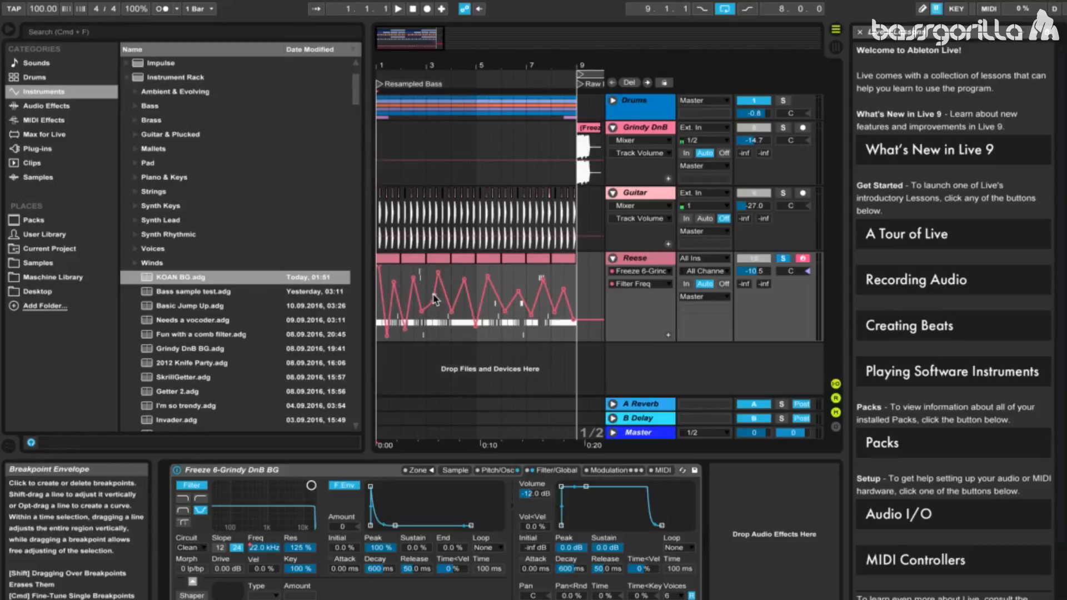
click(398, 9)
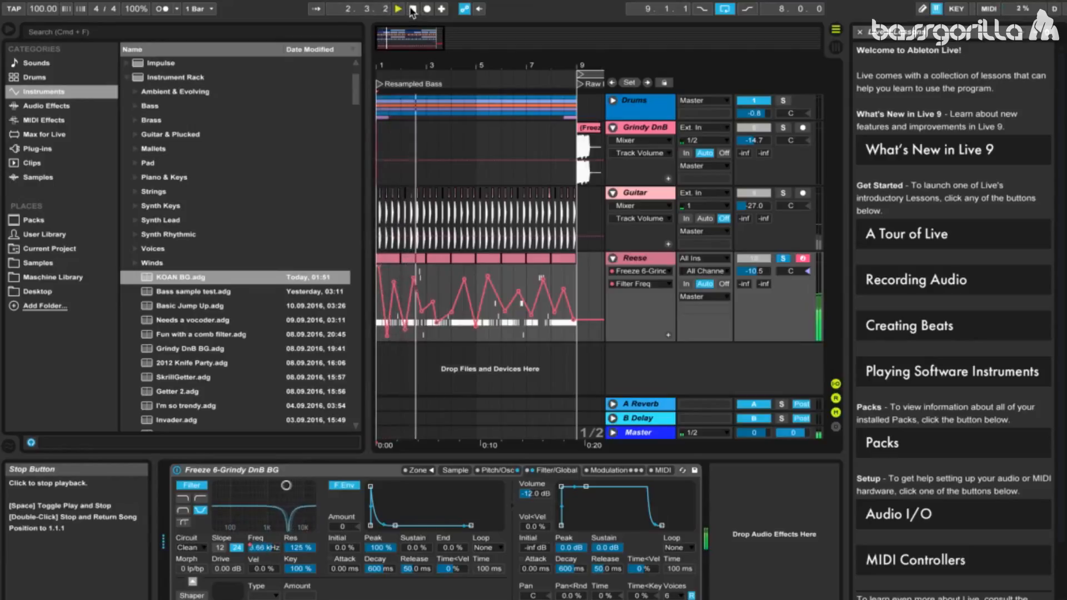
click(412, 9)
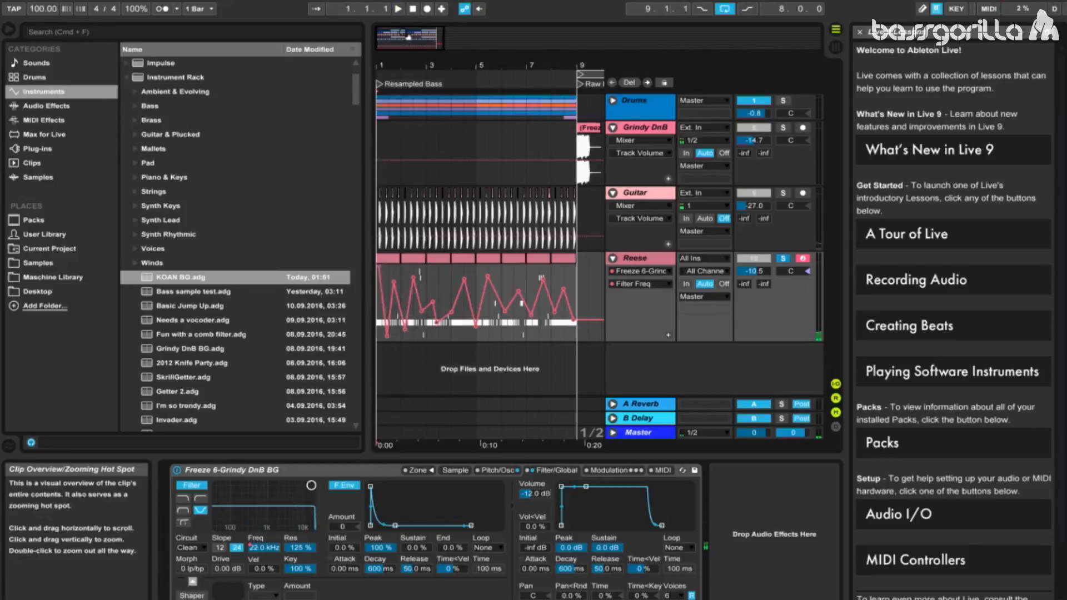
Step: Enable the Sampler's Shaper with type Sine and Amount 22.0, comparing the sound with it off and on
click(189, 595)
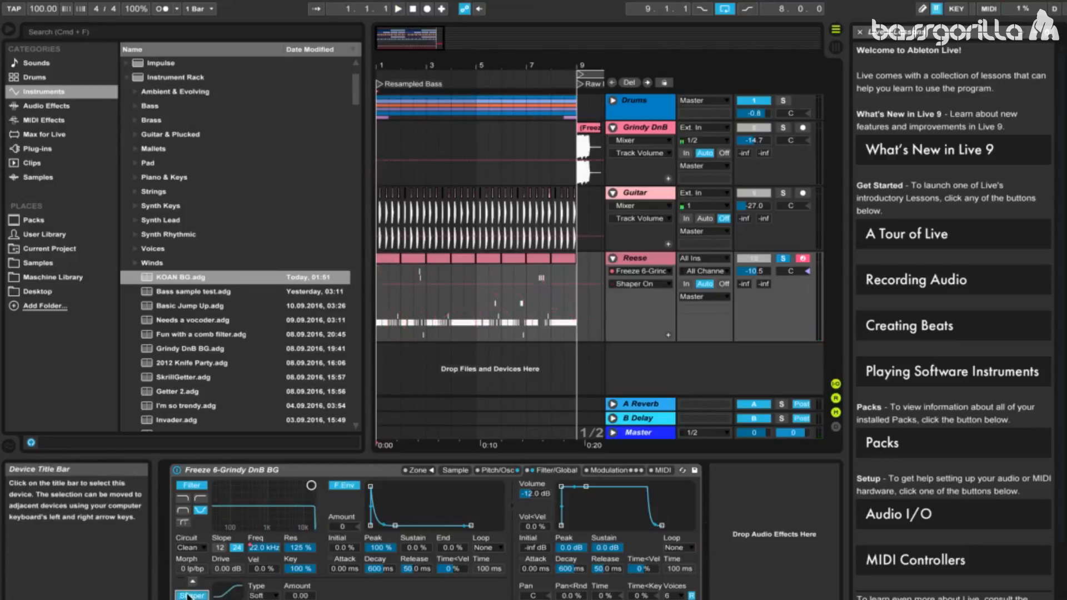
click(260, 595)
click(257, 574)
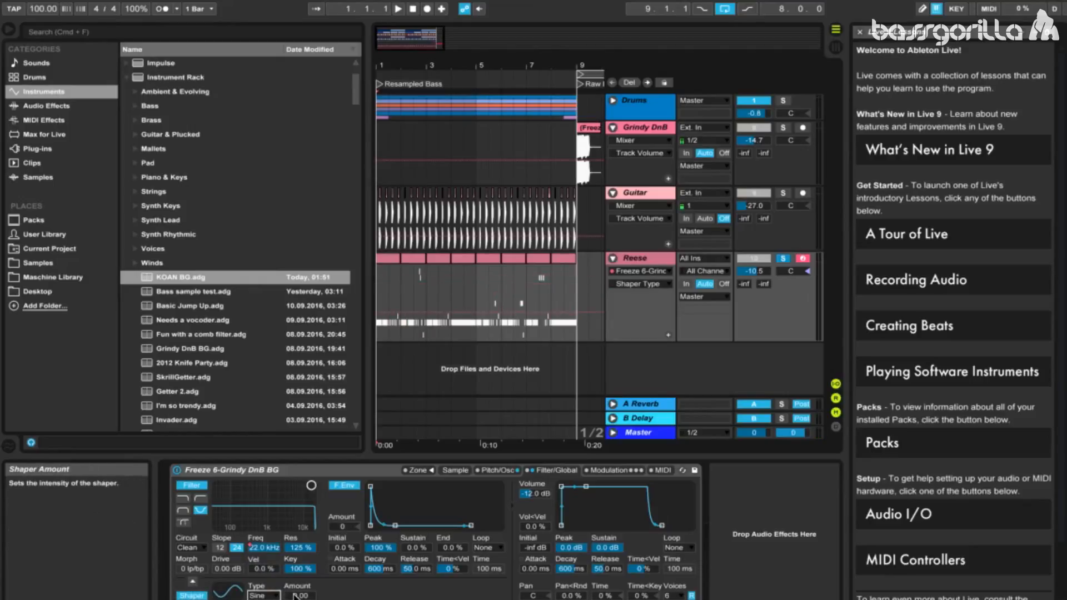
drag(293, 595, 294, 552)
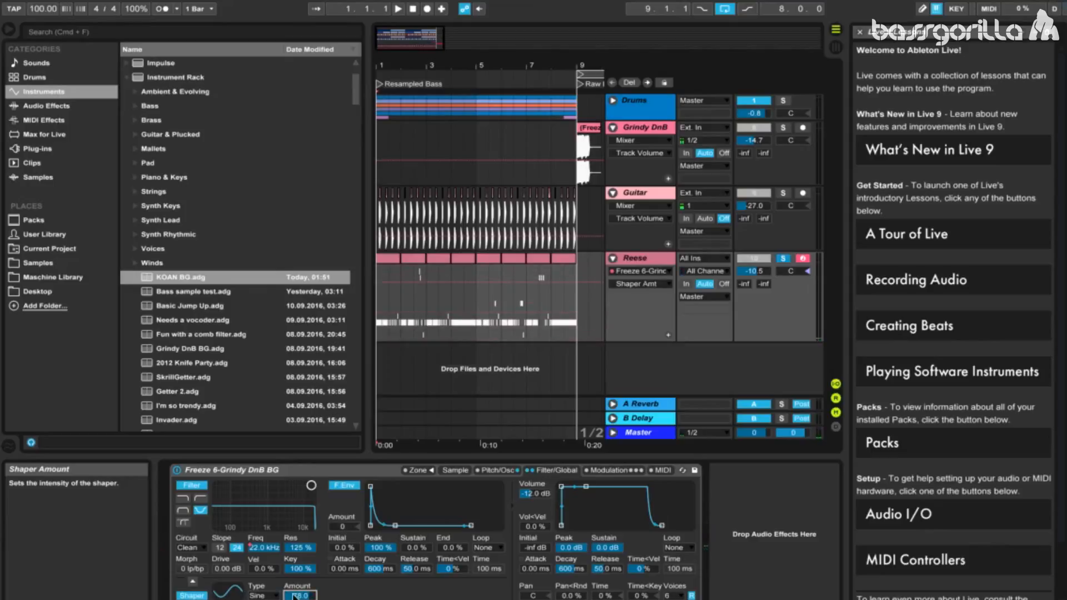
drag(293, 596, 293, 599)
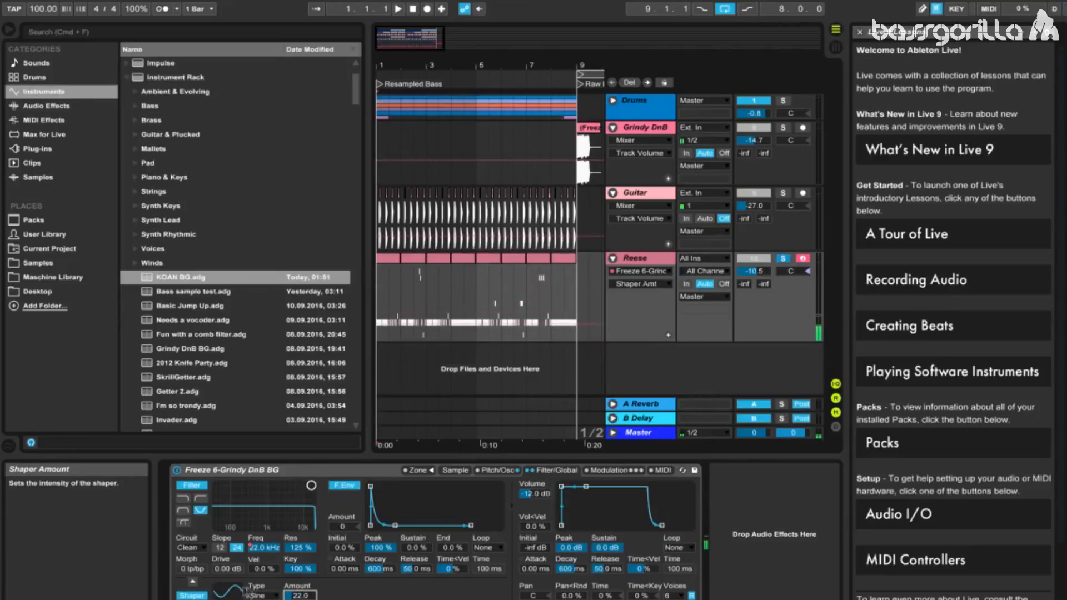
click(200, 597)
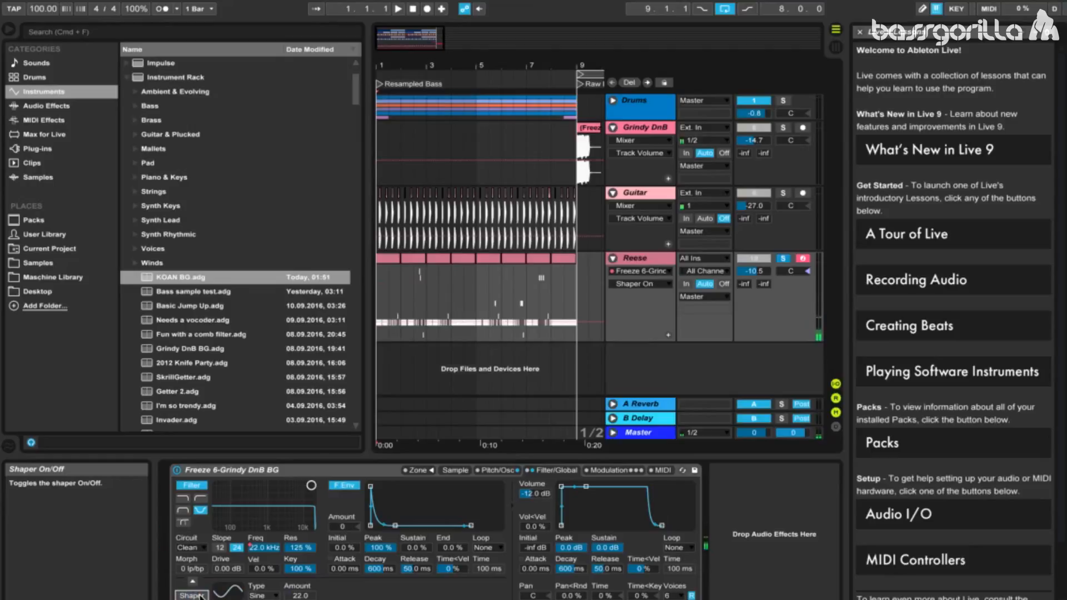
click(200, 596)
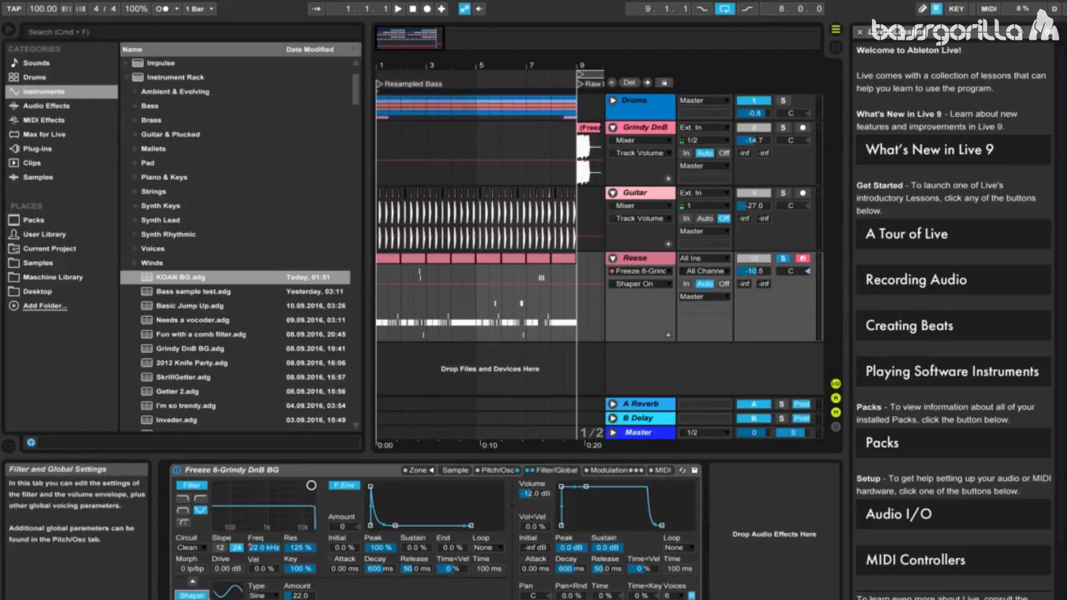
Step: Set the Sampler's Pitch Bend Range to +12 st in its MIDI routings
click(662, 471)
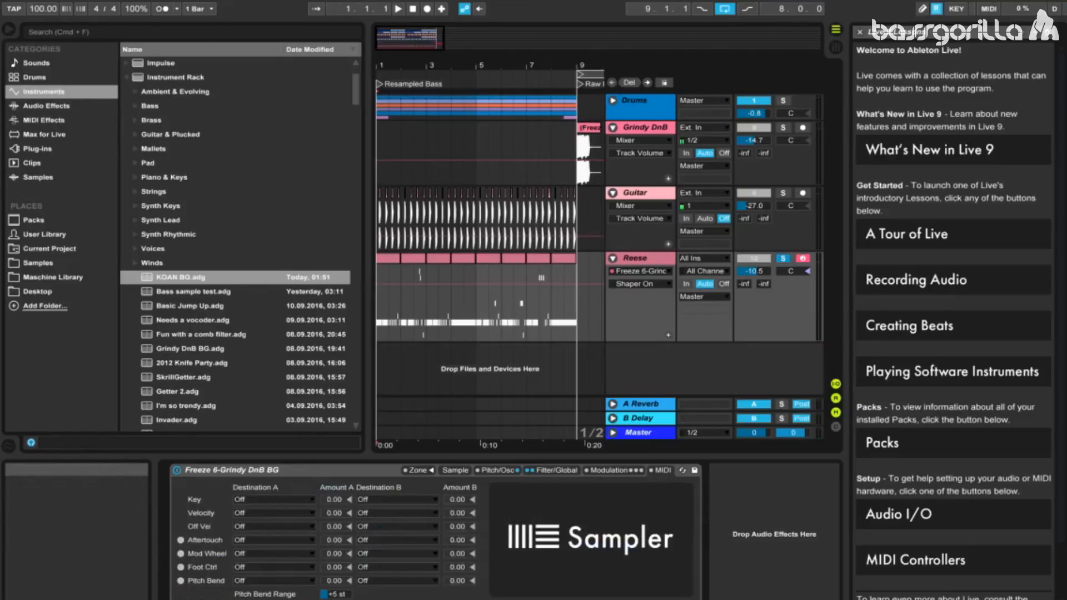
click(334, 595)
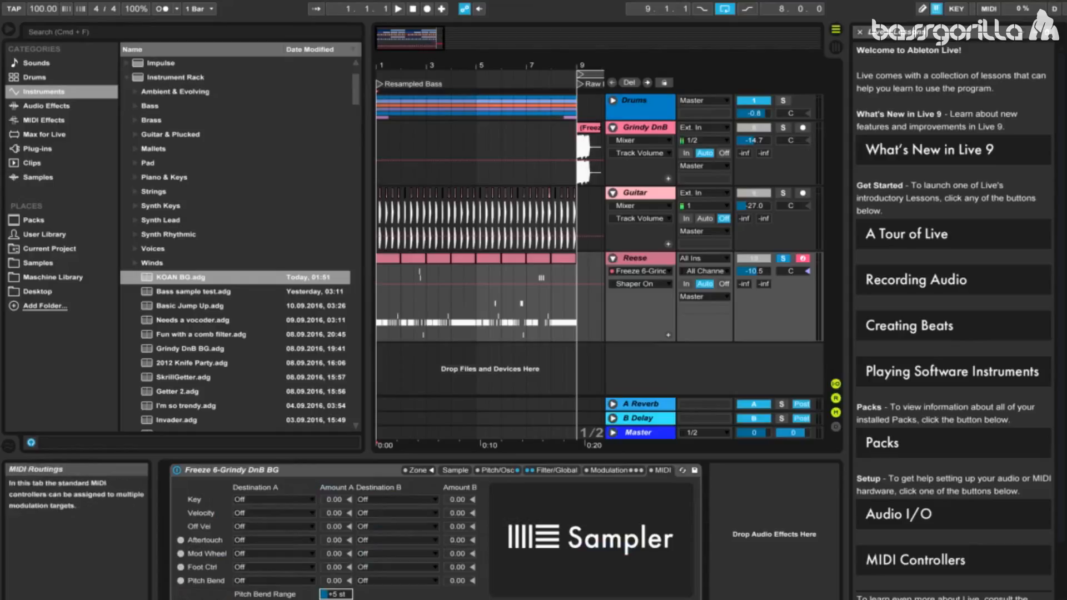
drag(334, 595, 333, 583)
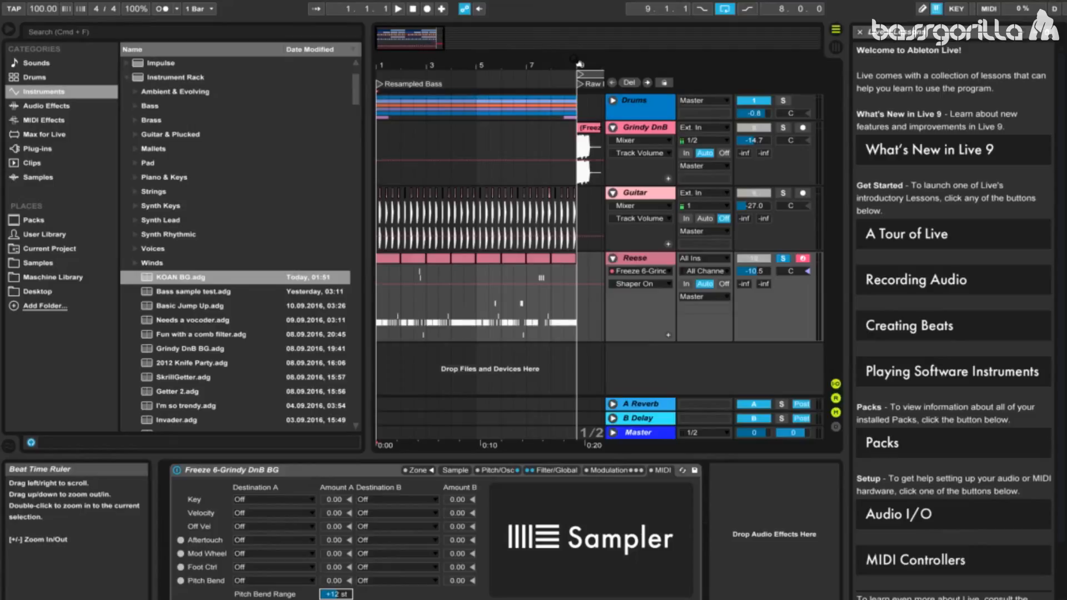
Step: Play the Reese track from bar 8 to audition the pitch bend, and return playback to the song start
drag(574, 62, 536, 111)
click(436, 83)
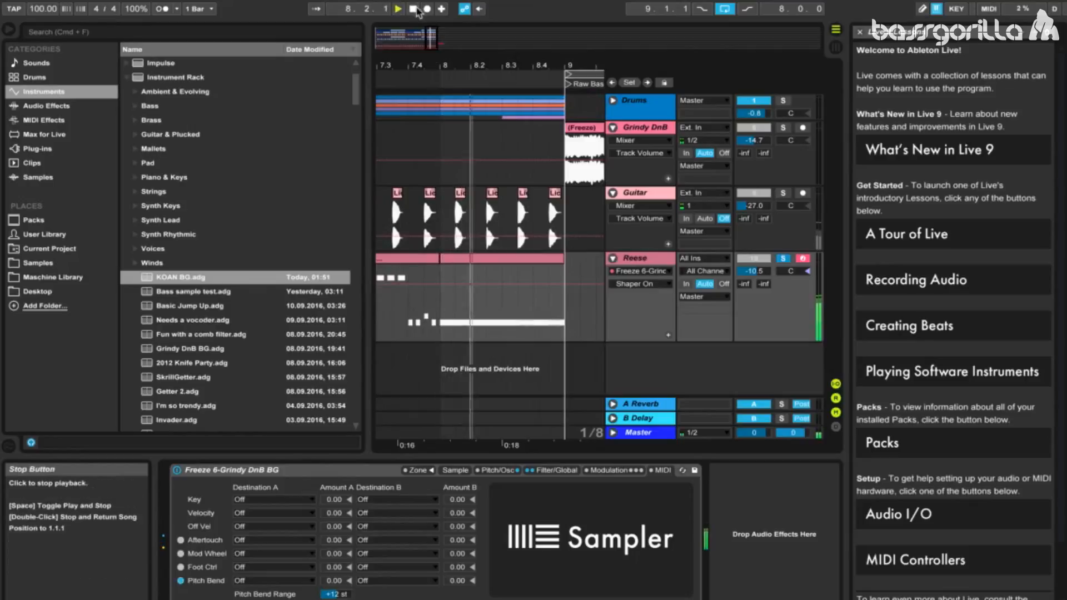
double_click(413, 9)
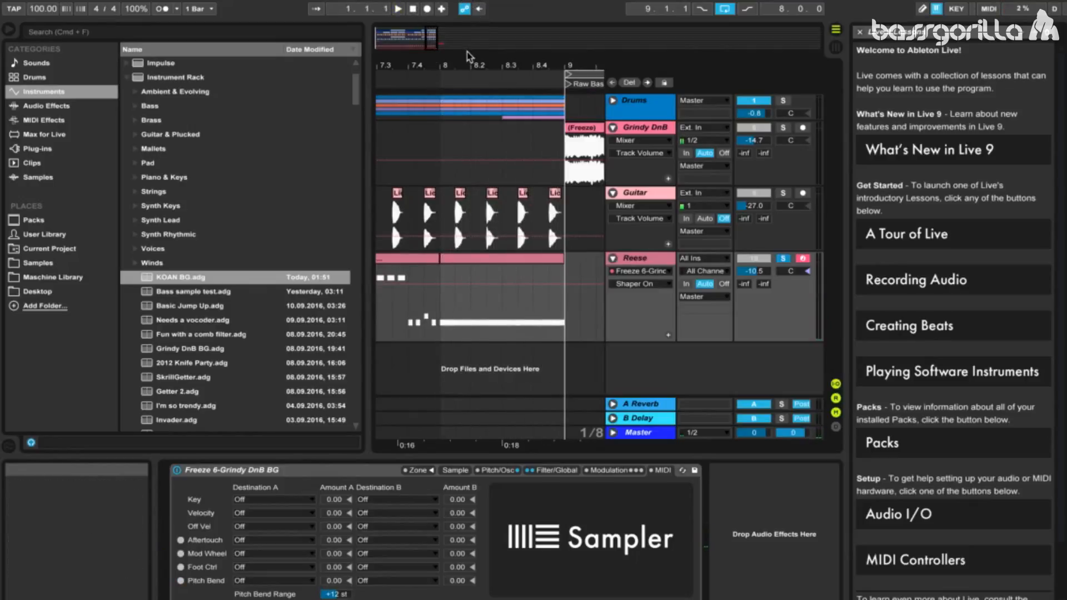
drag(473, 63, 425, 66)
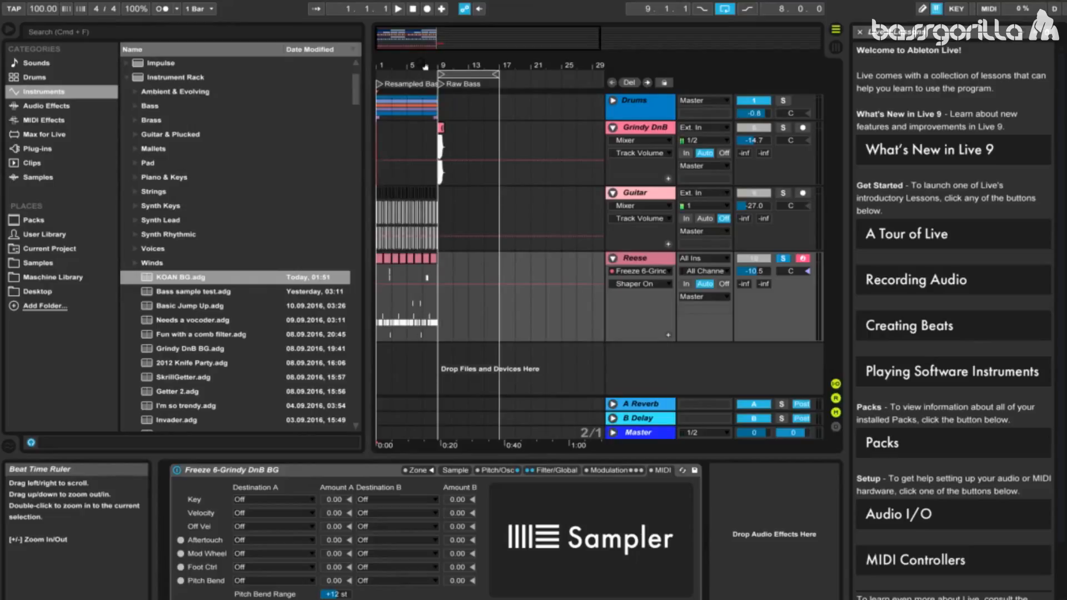
Step: Add an EQ Eight audio effect after the Sampler on the Reese track
click(72, 106)
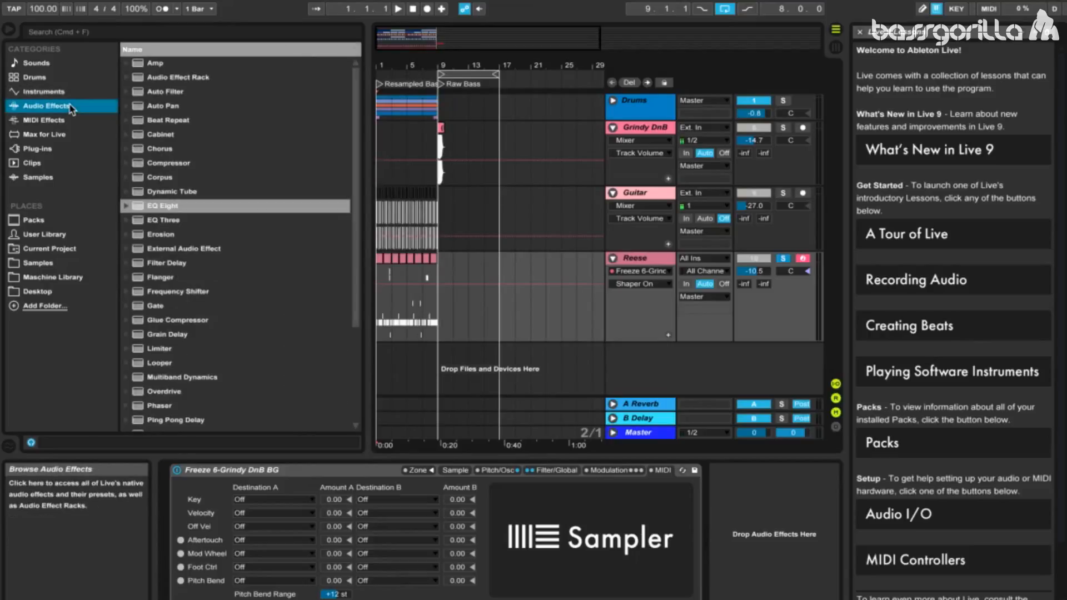
click(163, 209)
drag(163, 211, 759, 552)
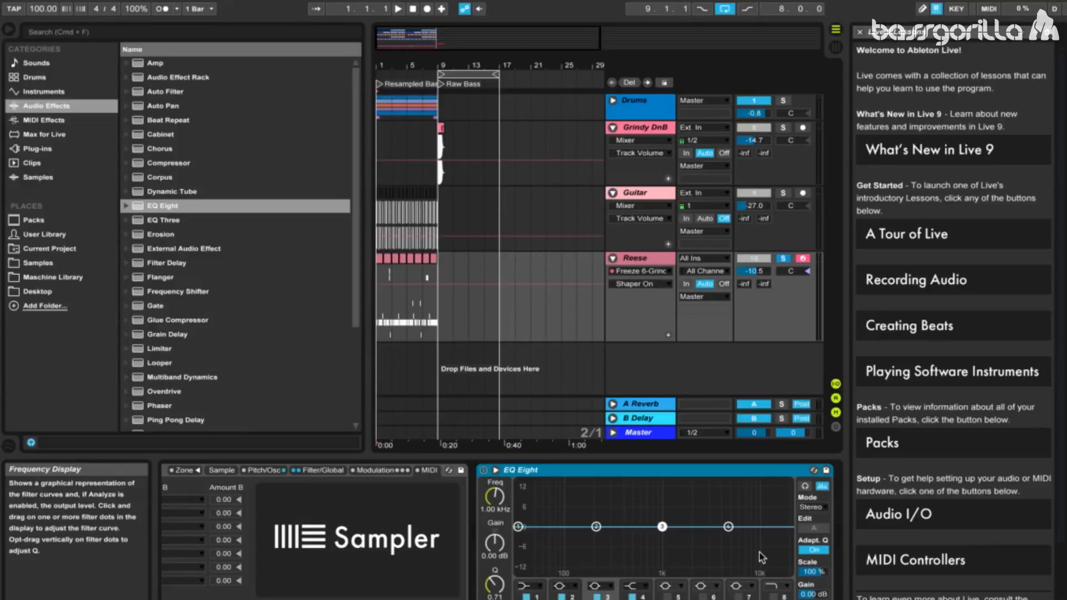
Step: Shape EQ Eight's band 2 into a notch at 232 Hz with -15.0 dB gain and a narrow Q
click(574, 597)
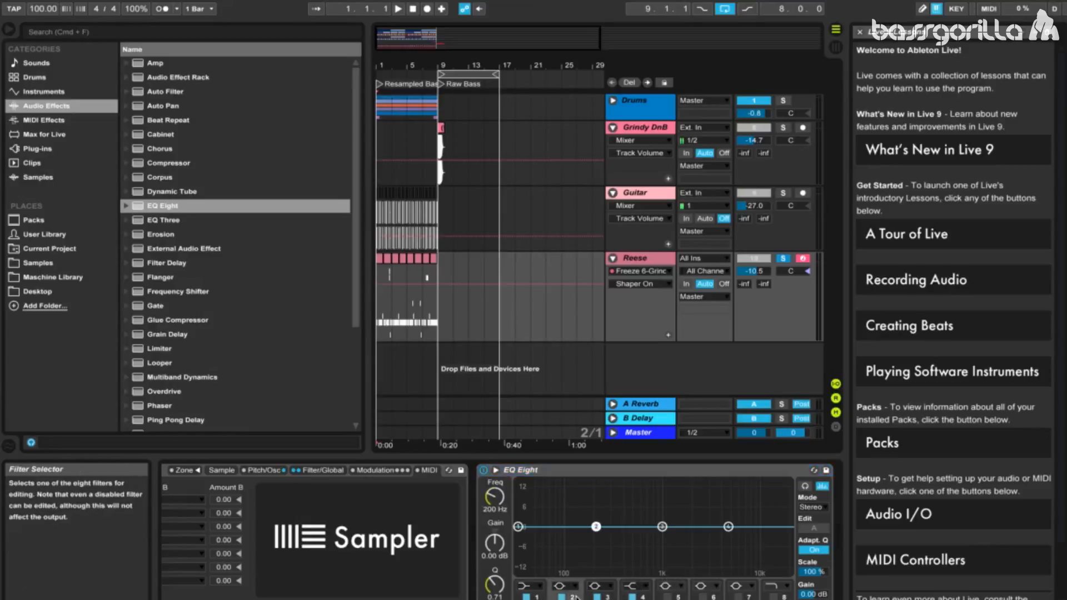
click(496, 497)
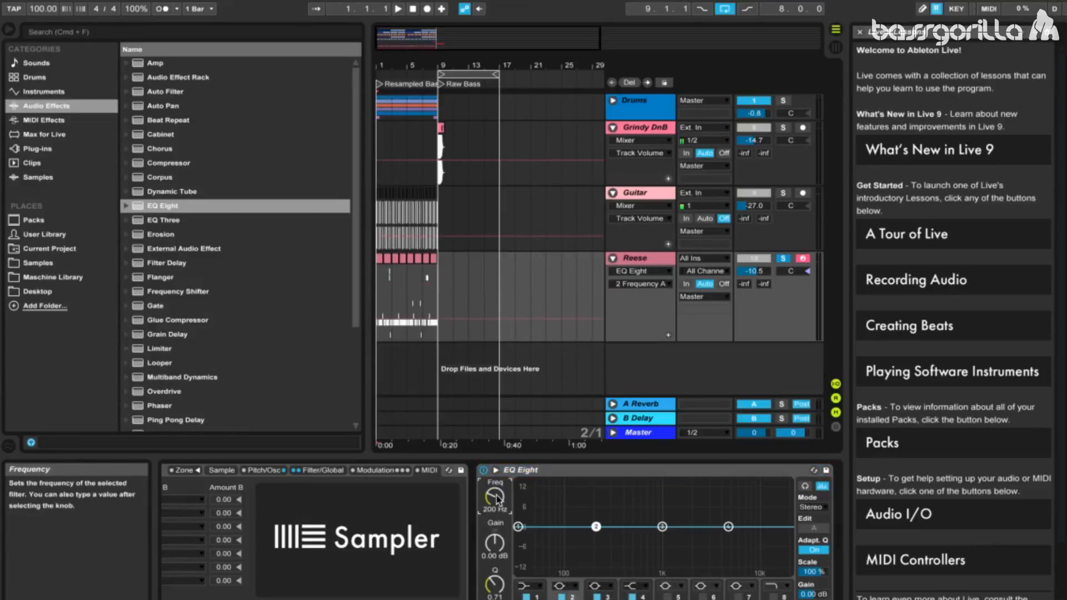
drag(496, 499, 497, 496)
drag(495, 543, 499, 552)
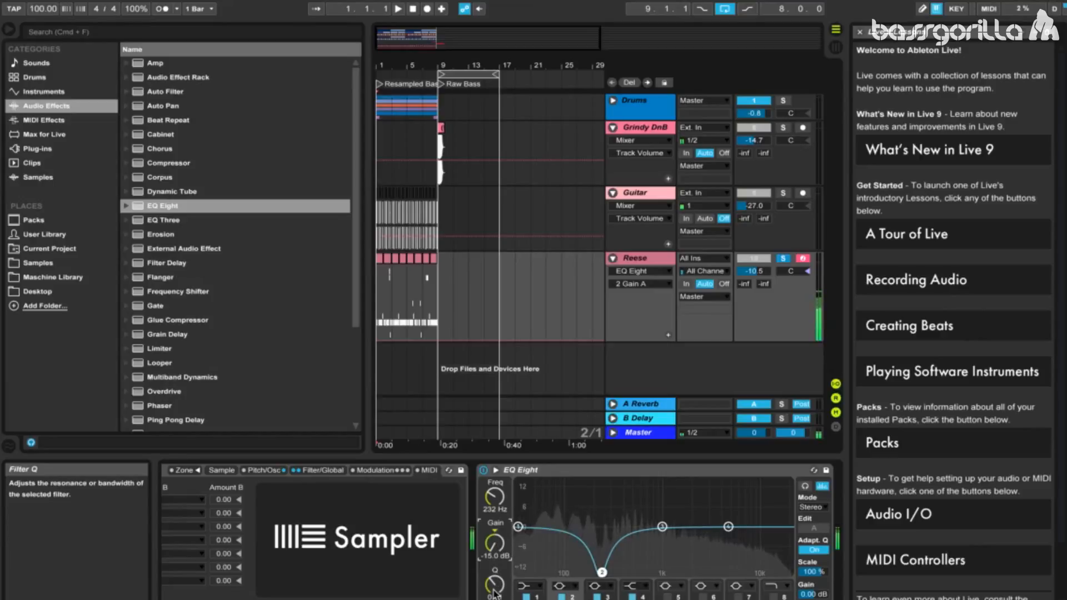
drag(495, 593, 492, 594)
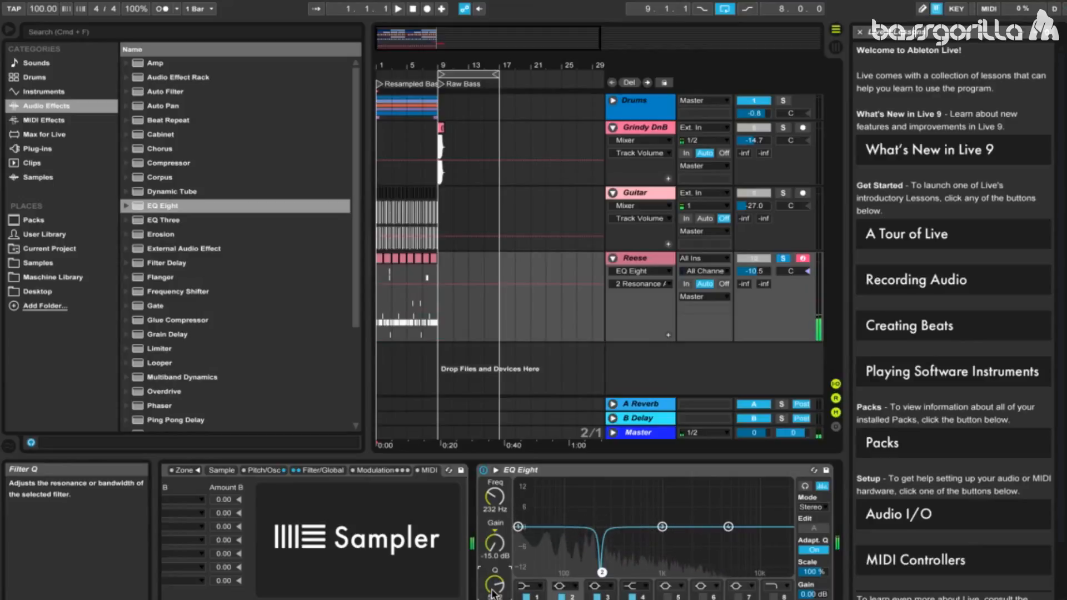
Step: Shape EQ Eight's band 3 into a notch at 2.04 kHz with -15.0 dB gain and a Q of 3.92
click(605, 597)
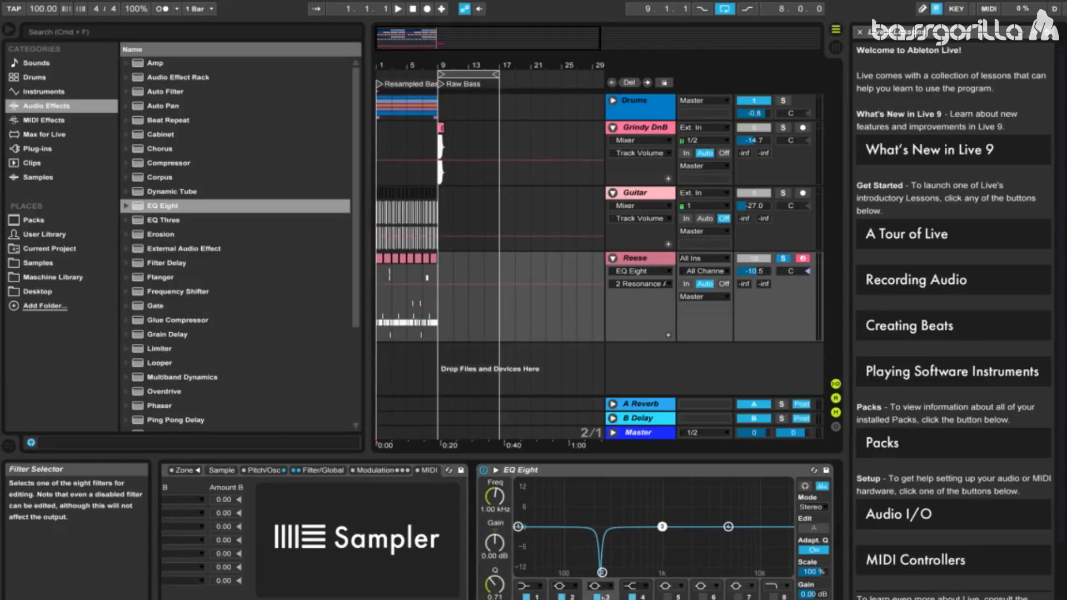
click(495, 498)
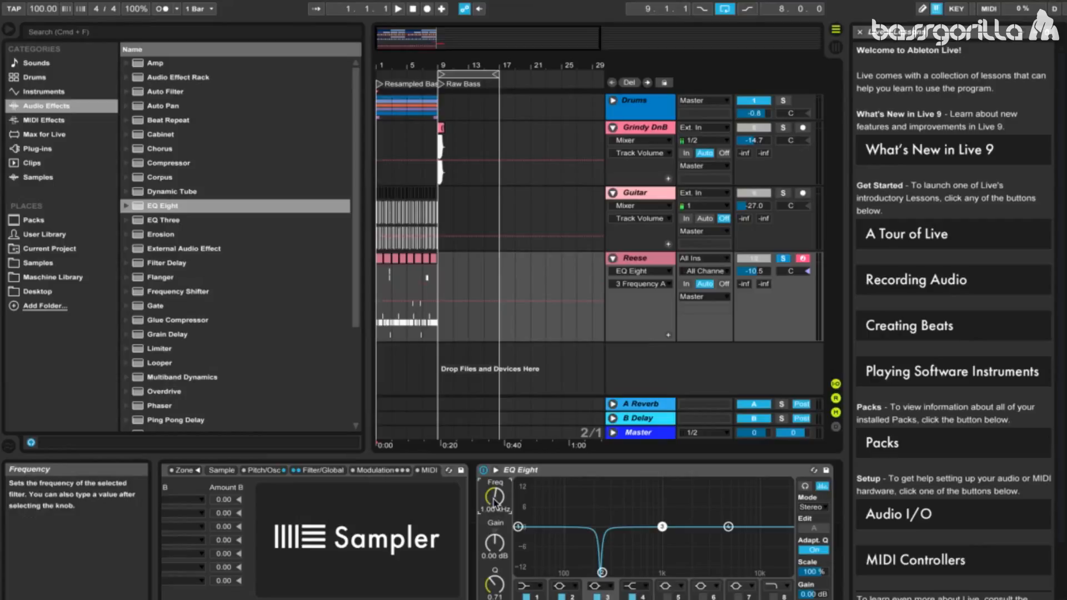
text(4)
key(Return)
text(2040)
key(Return)
click(495, 543)
drag(495, 542, 495, 572)
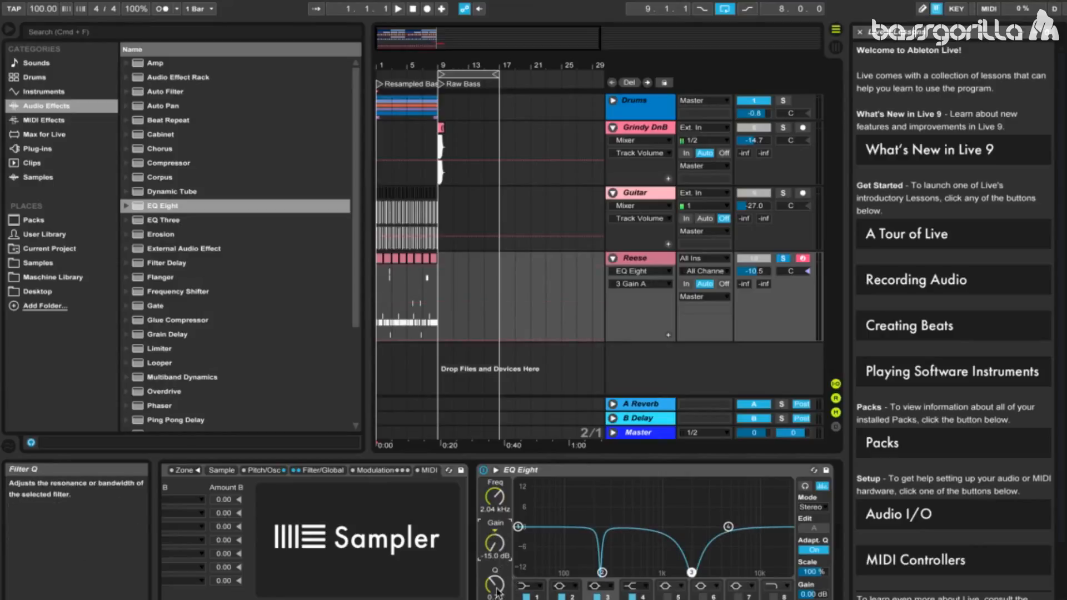
drag(491, 592, 492, 570)
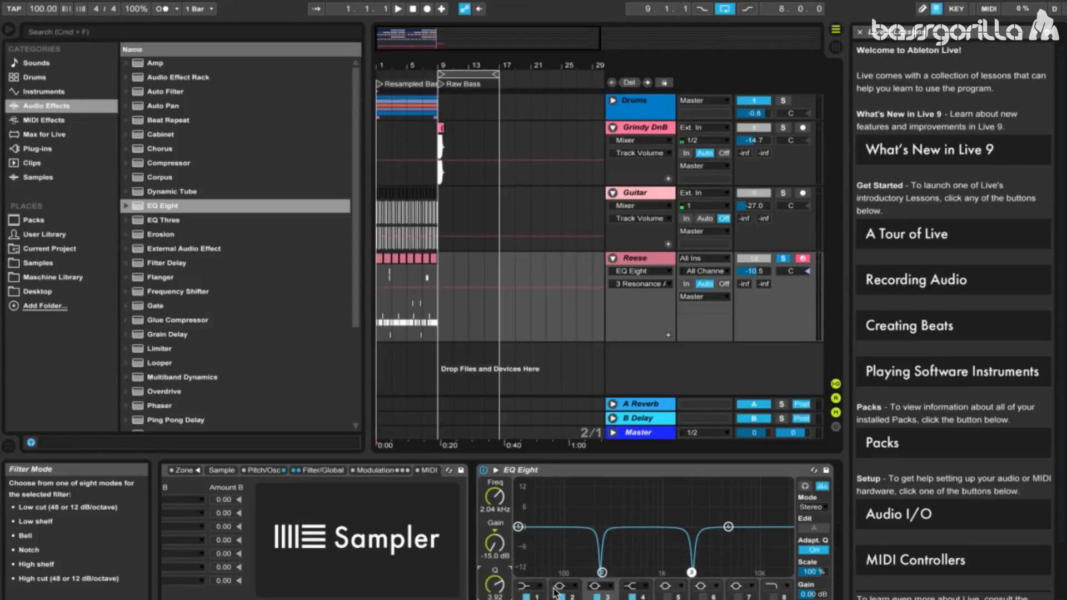
Step: Set EQ Eight's high-shelf band 4 to 4.65 kHz with a gain of 2.11 dB
click(633, 590)
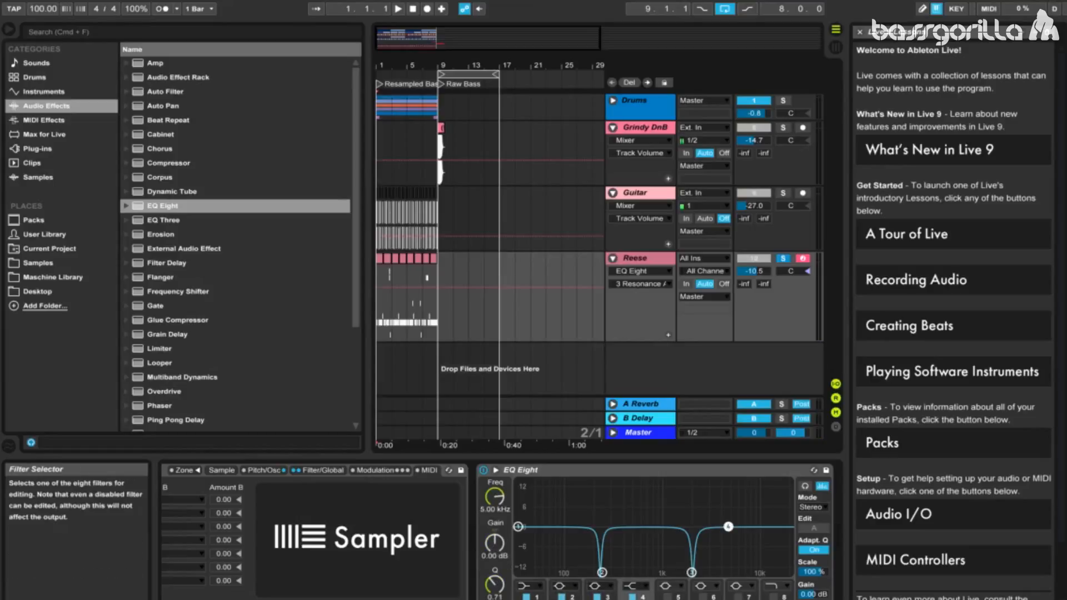
click(495, 503)
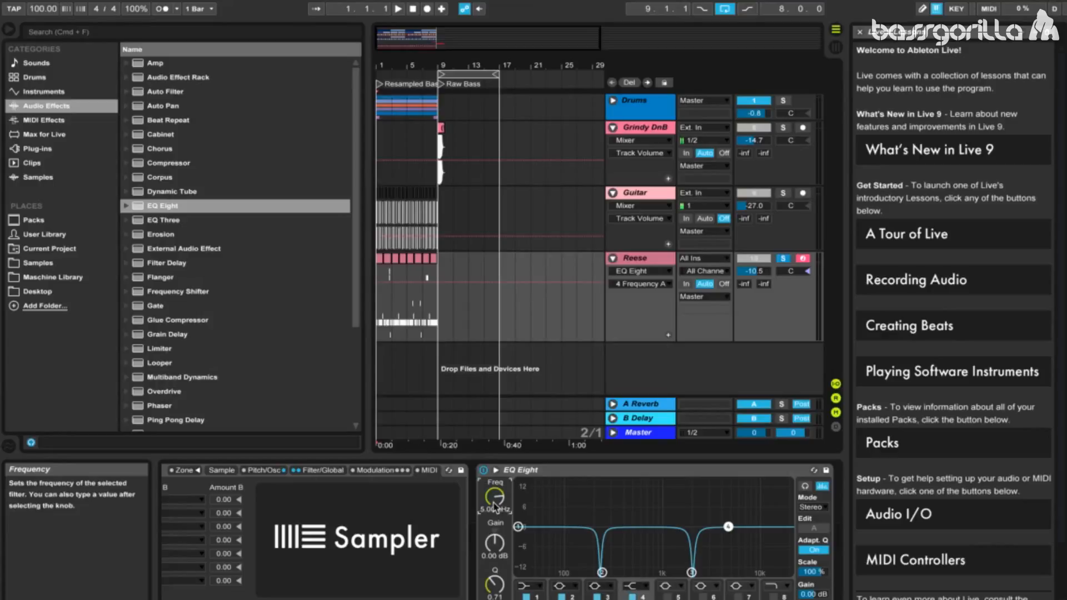
text(1)
key(Return)
click(495, 543)
drag(495, 544, 500, 549)
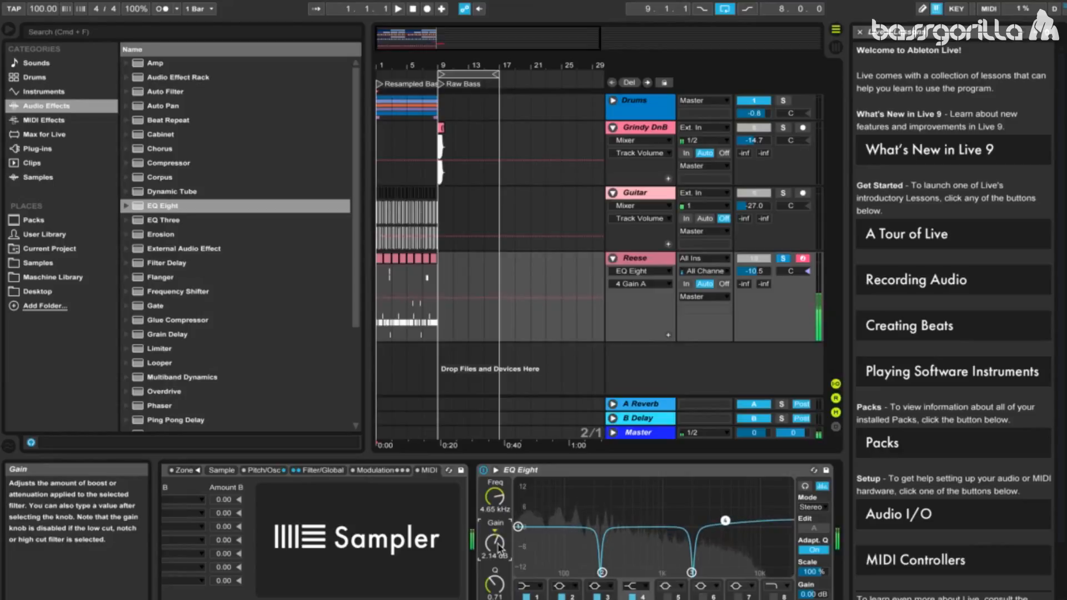
text(2.11)
key(Return)
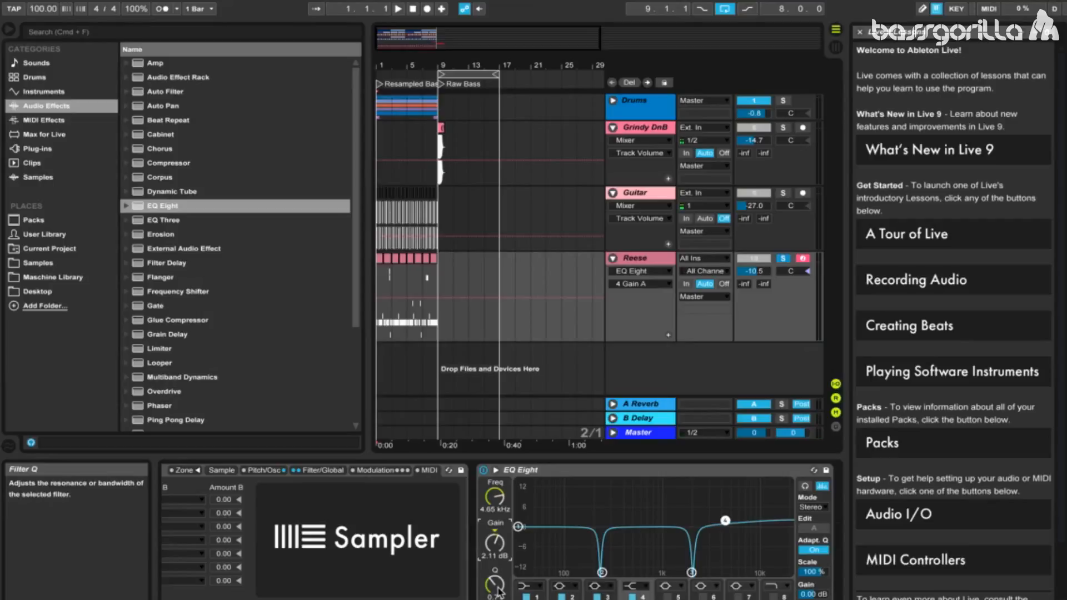
Step: Enable EQ Eight's band 5 and make it a notch at 534 Hz with -15.0 dB gain and a Q of 5.02
click(686, 596)
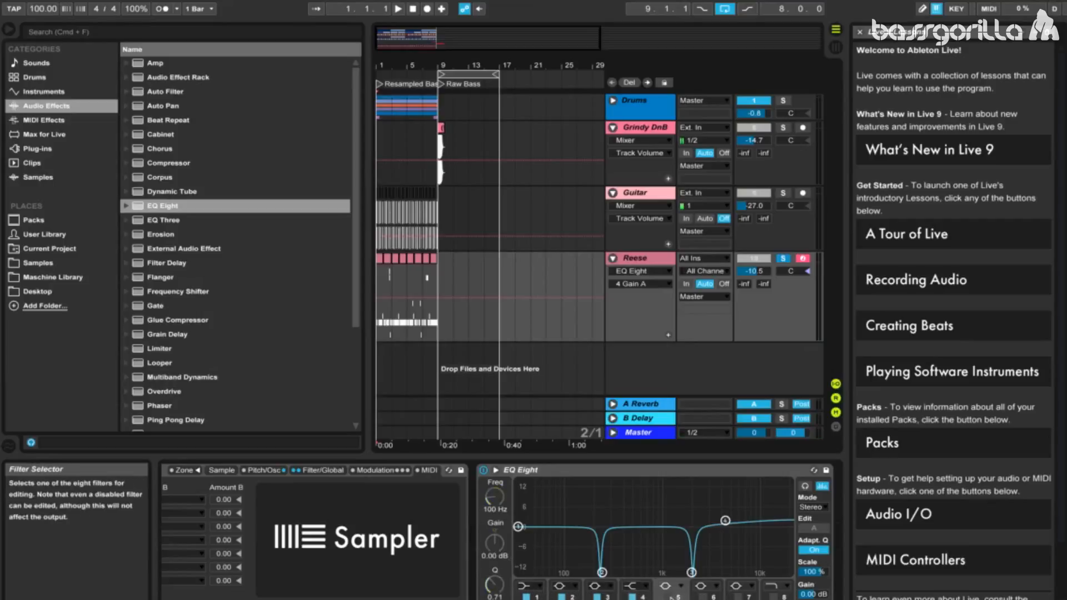
click(667, 597)
click(507, 491)
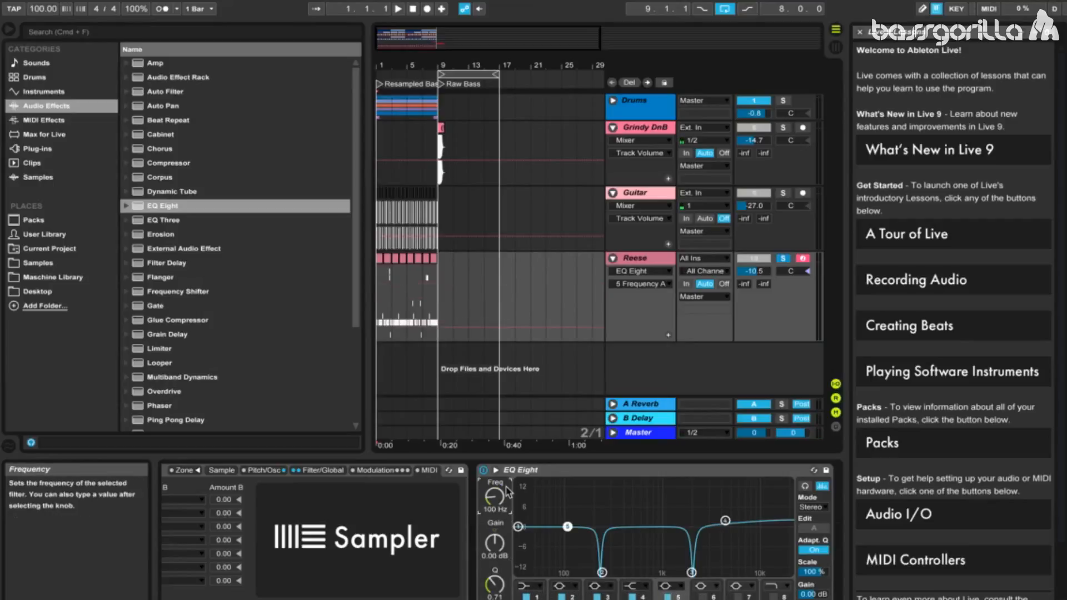
text(534)
key(Return)
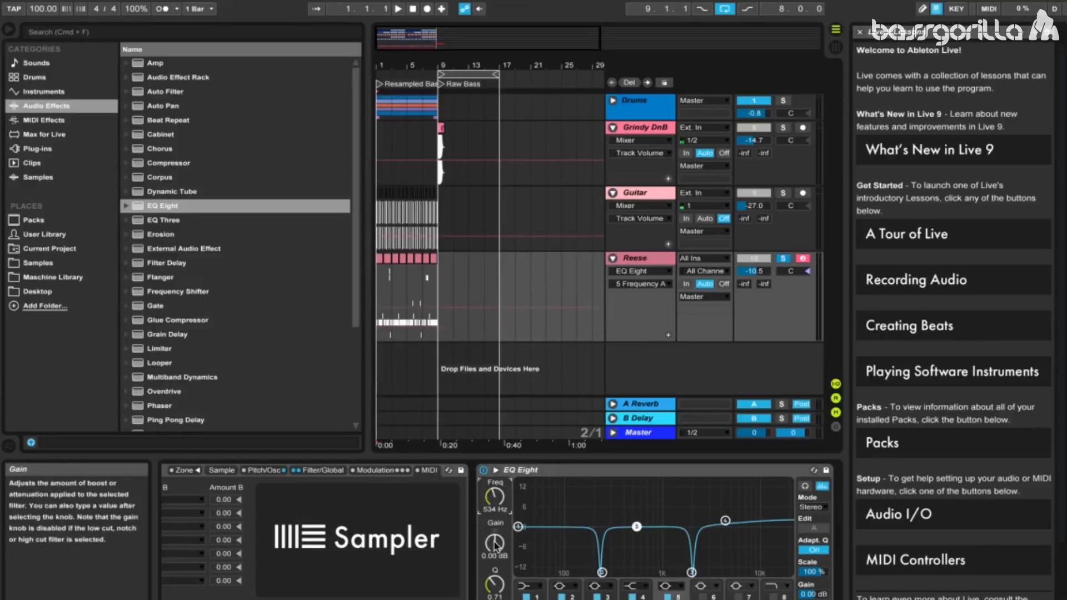
drag(496, 546, 495, 547)
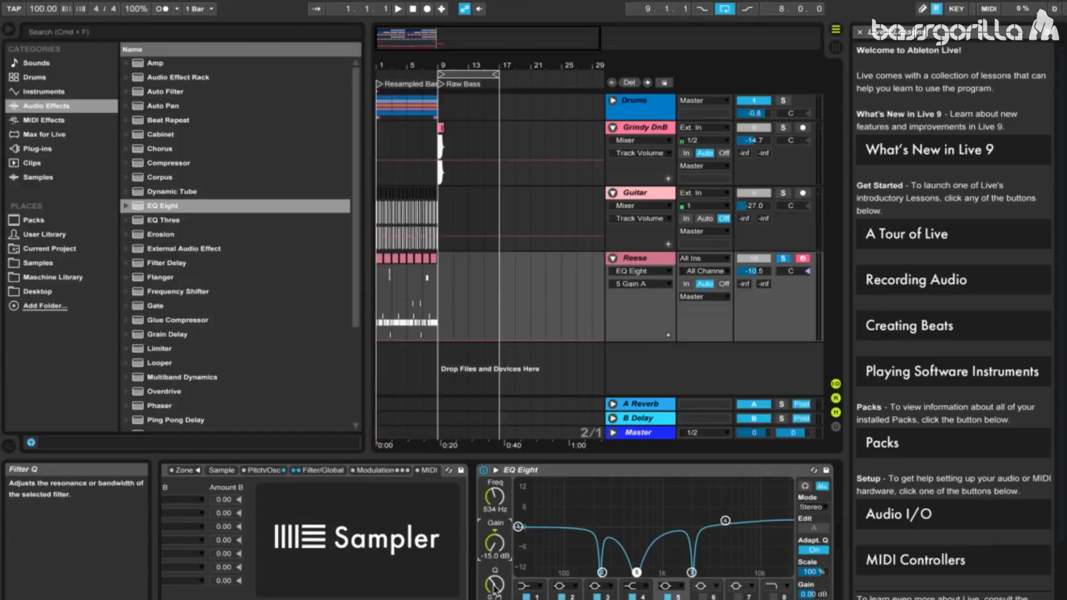
drag(494, 591, 493, 564)
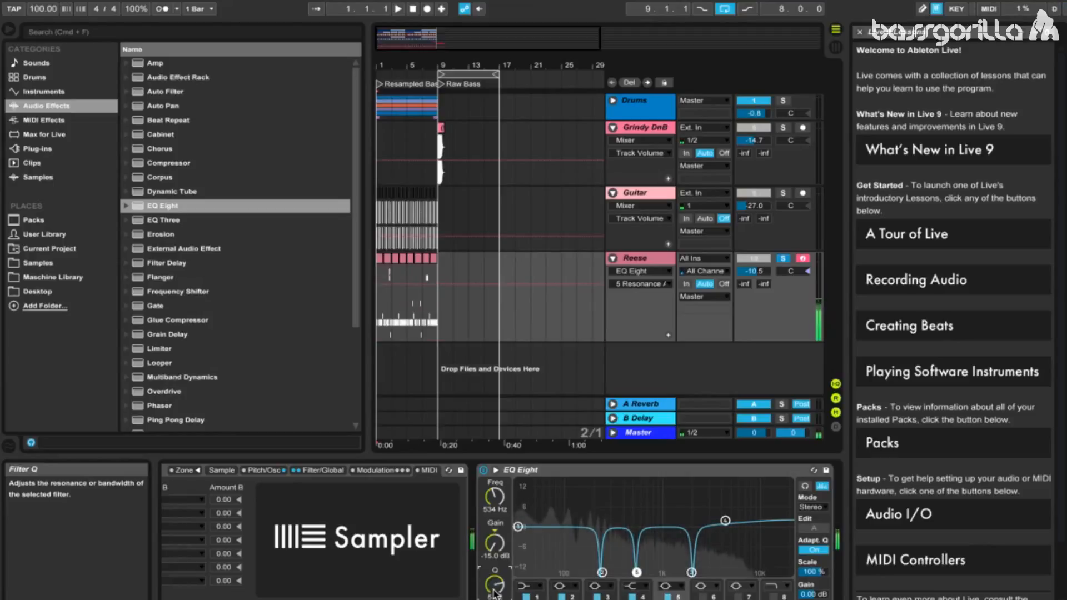
Step: Add an Overdrive effect after EQ Eight and set its bandpass filter to 1.10 kHz with a bandwidth of 9.00
scroll(233, 325, down, 1)
click(169, 307)
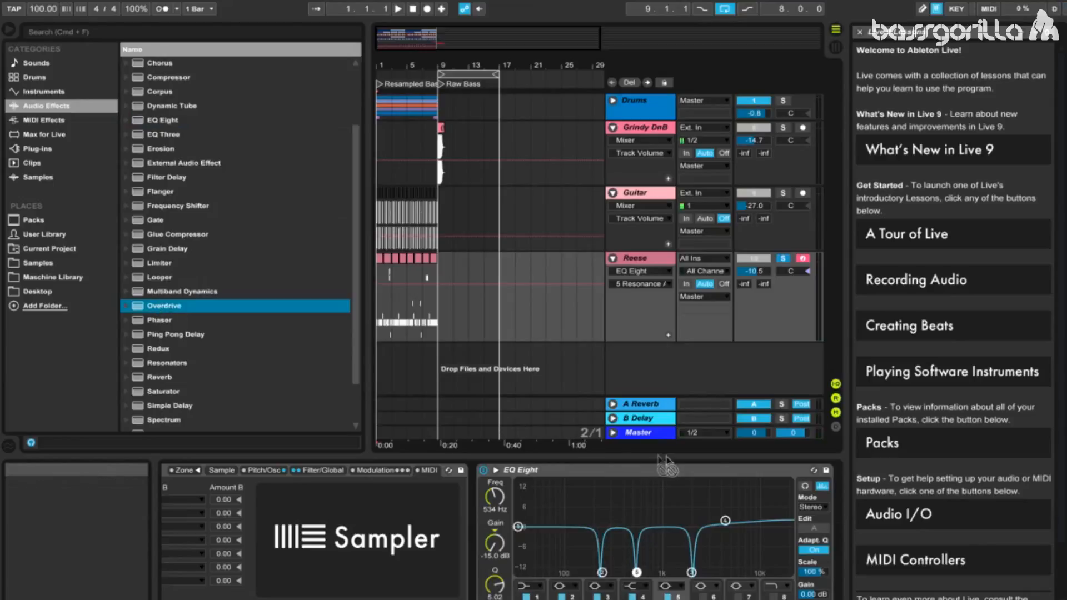
drag(820, 503, 821, 503)
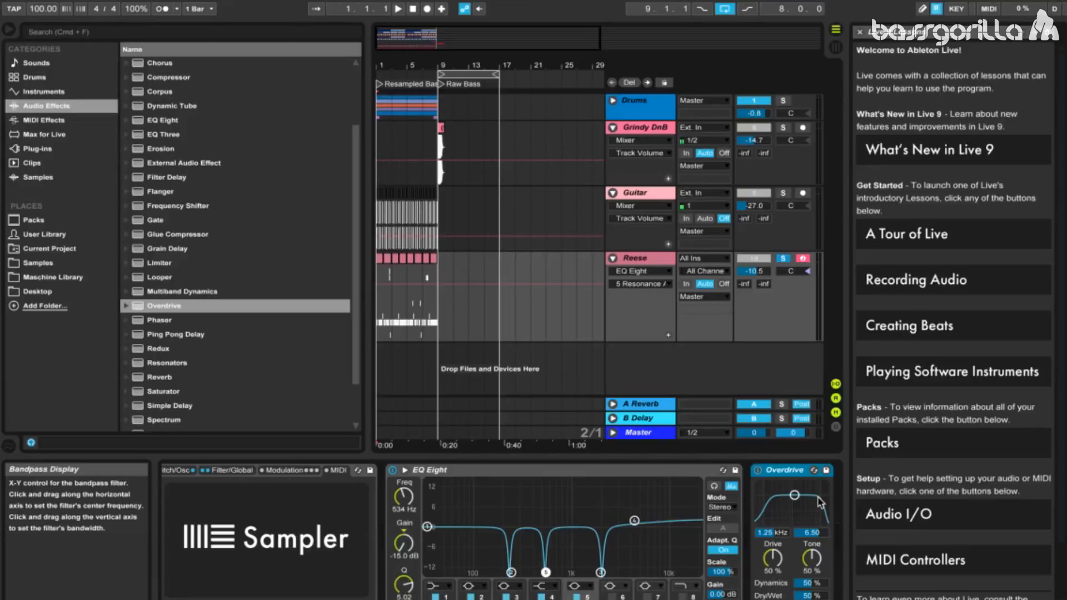
click(785, 532)
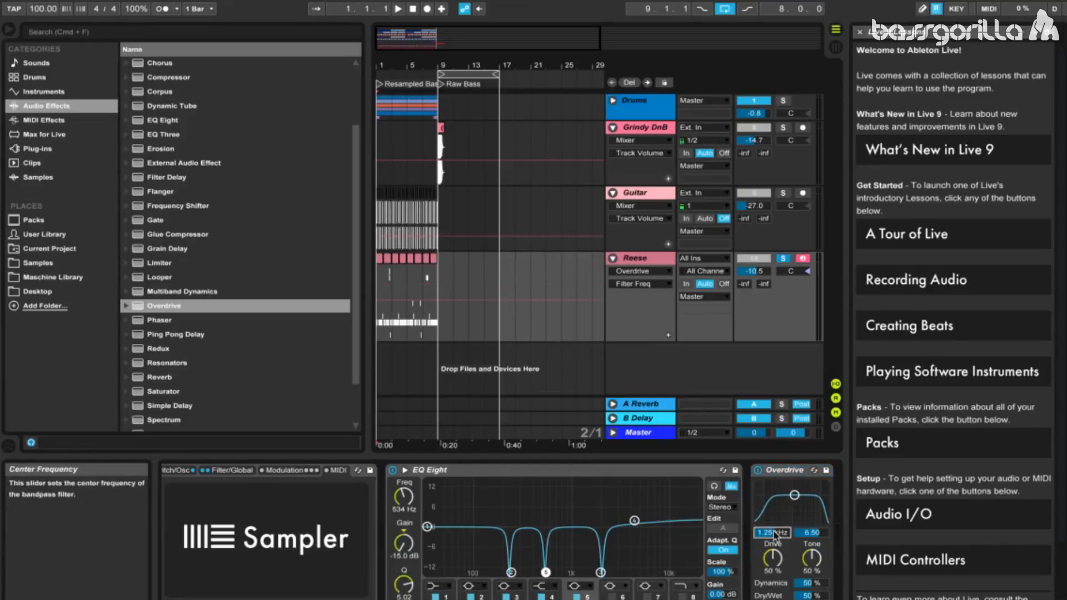
drag(774, 534, 774, 492)
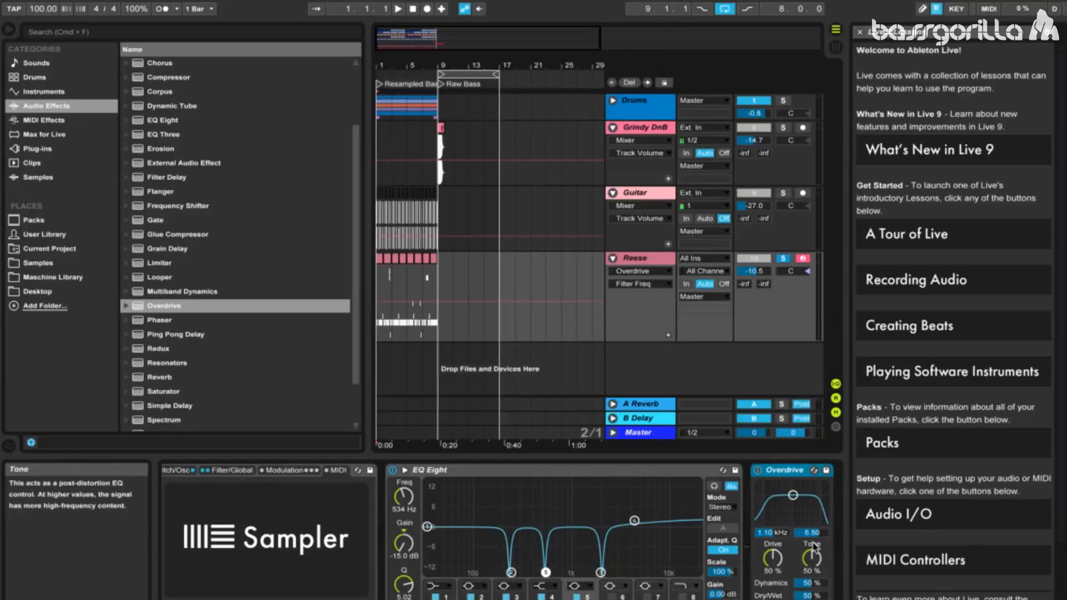
drag(812, 532, 812, 512)
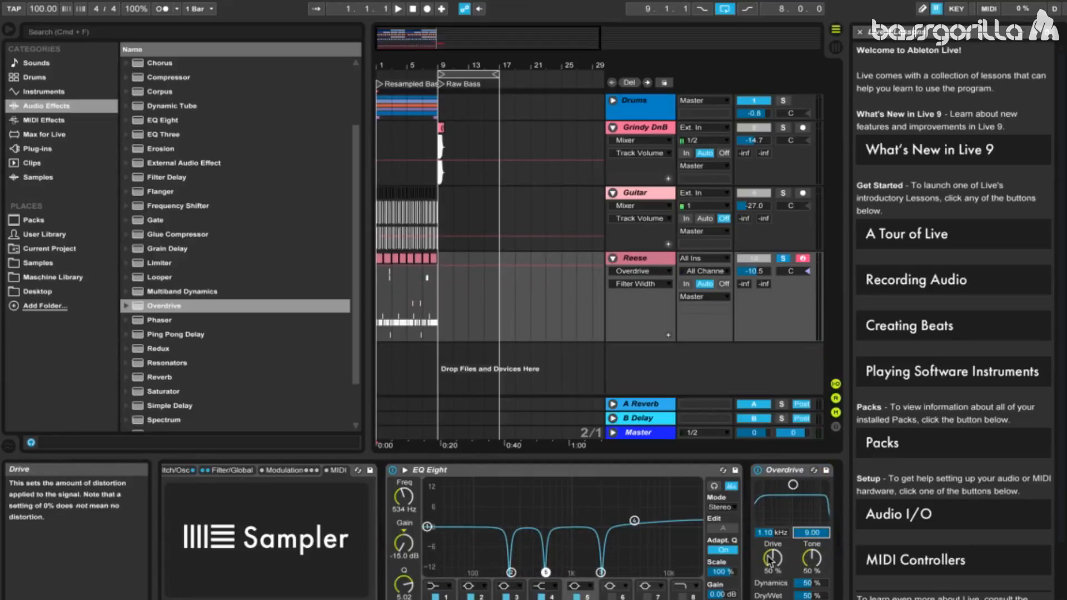
Step: Set Overdrive's Drive to 19 %, Tone to 40 %, Dynamics to 0 % and Dry/Wet to 100 %, comparing the sound with the effect off and on
drag(771, 560, 772, 578)
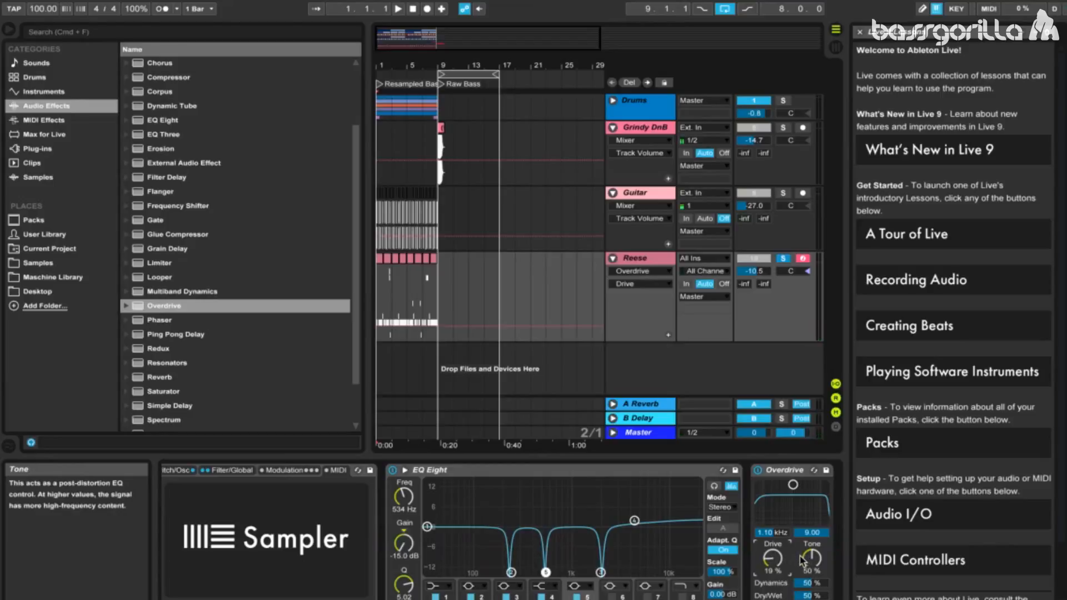
drag(804, 561, 805, 567)
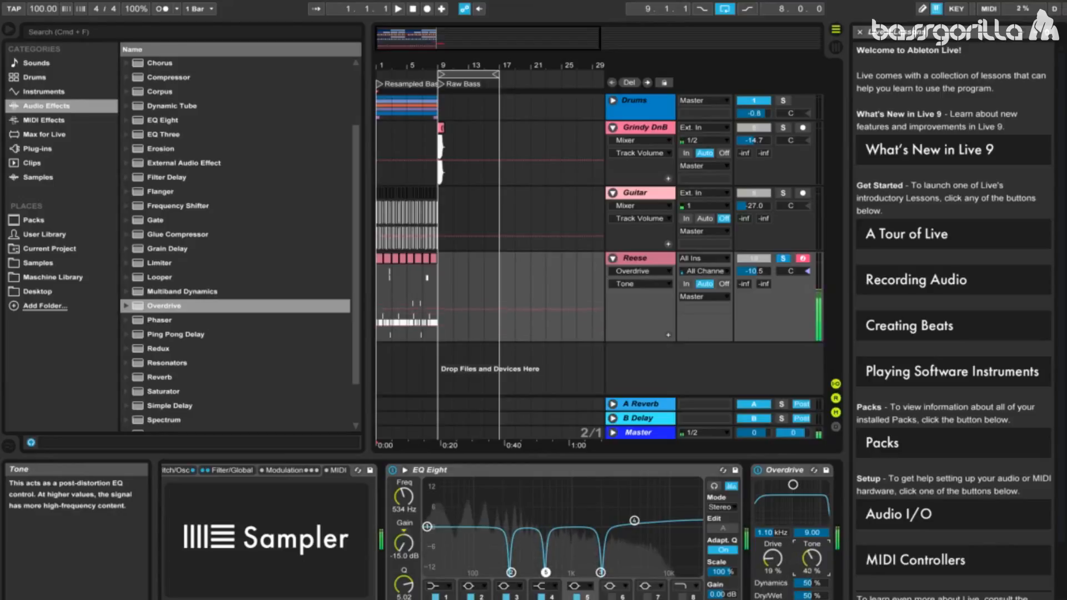
click(816, 584)
drag(816, 583, 816, 599)
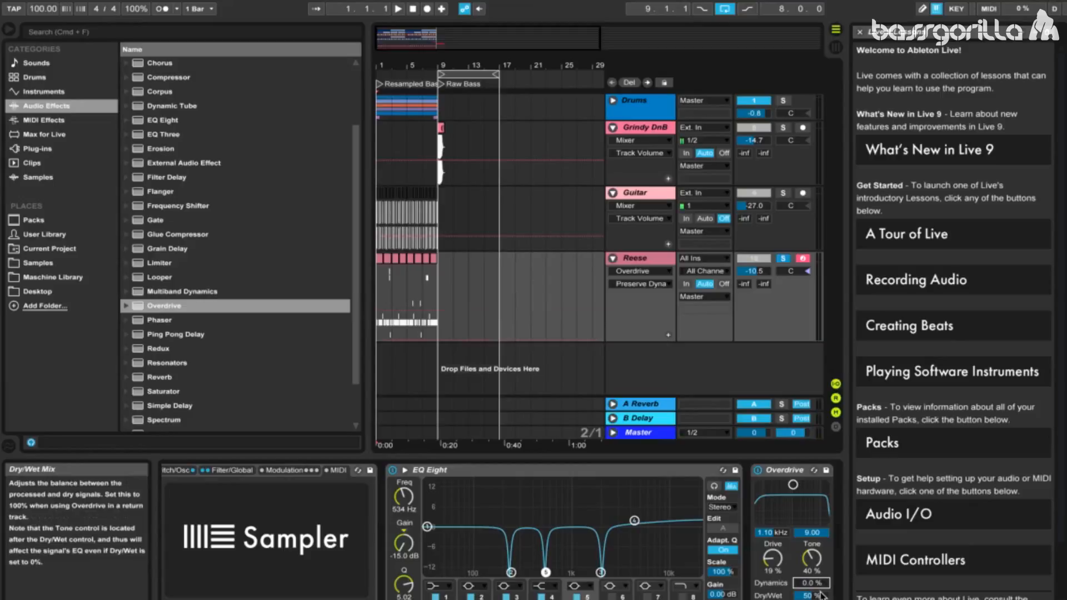
drag(820, 595, 820, 573)
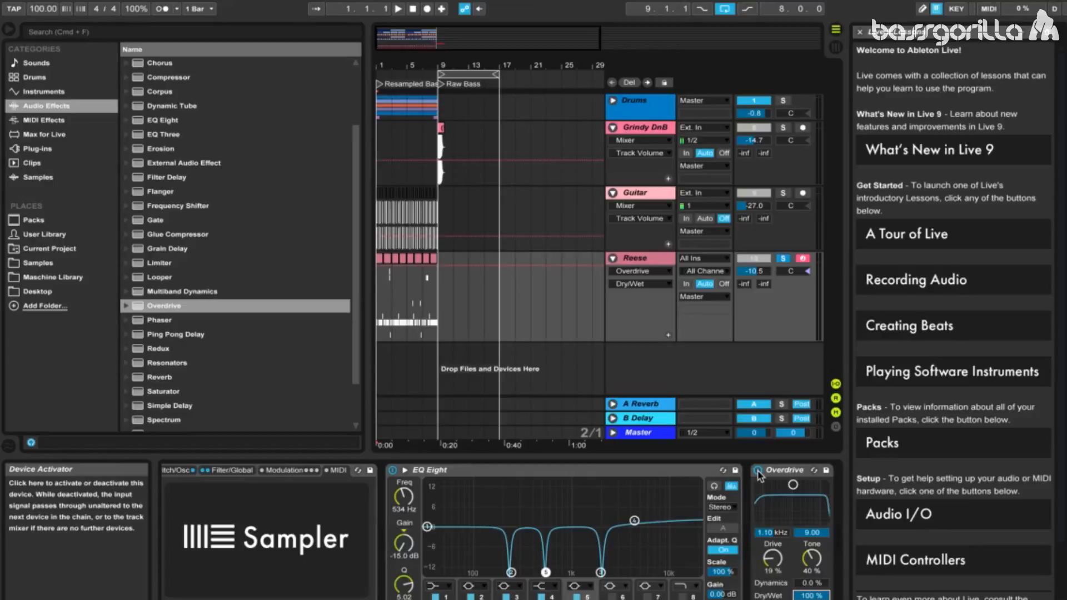
click(759, 474)
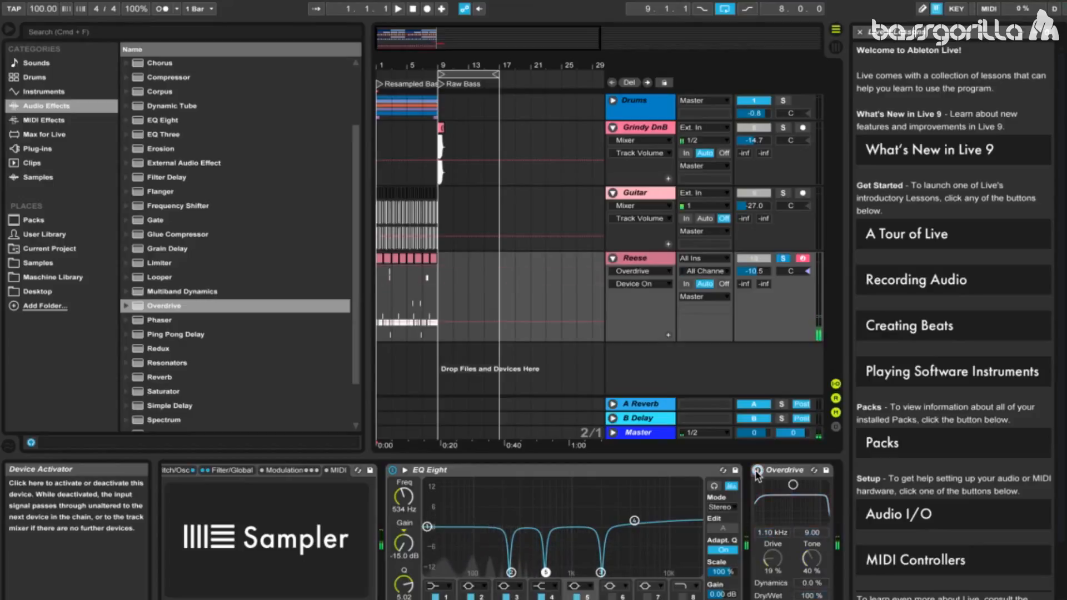
click(757, 472)
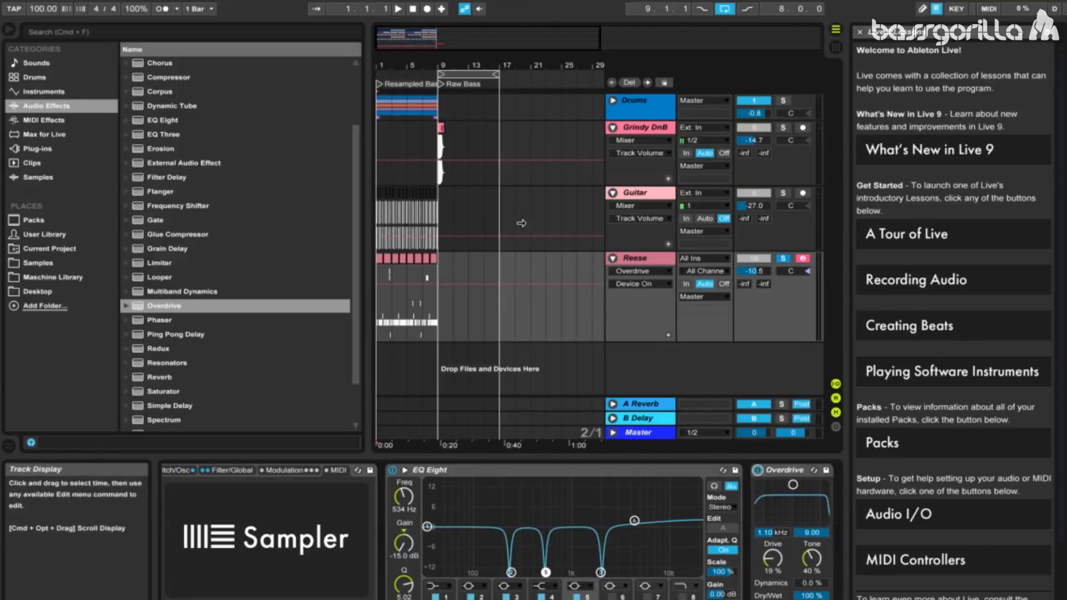
Step: Add the CamelCrusher VST plug-in from the local VST folder after Overdrive on the Reese track
click(65, 147)
click(126, 78)
click(127, 106)
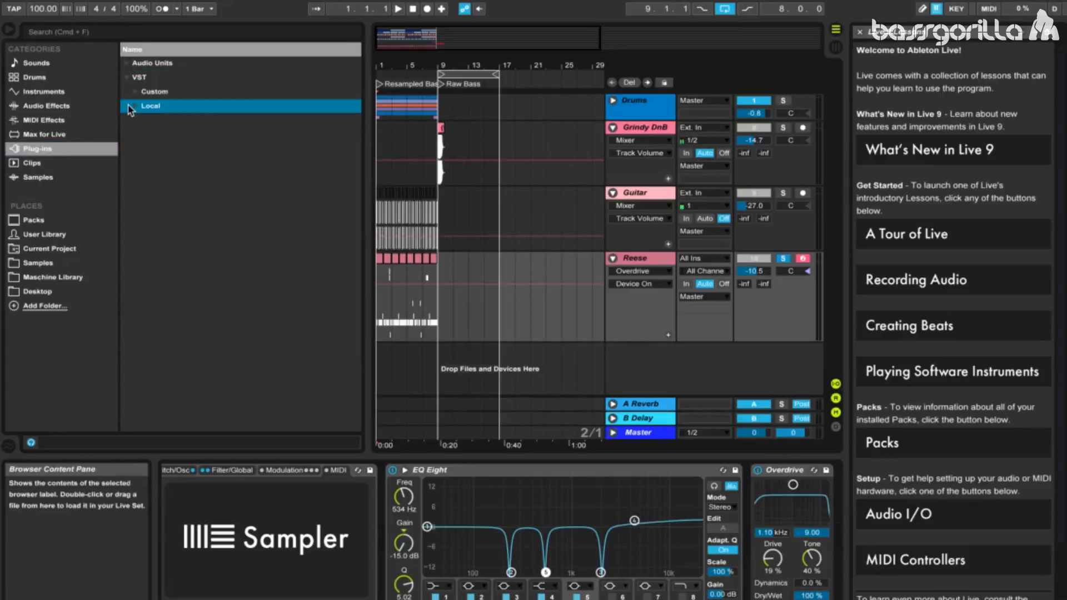
click(135, 105)
scroll(169, 271, down, 1)
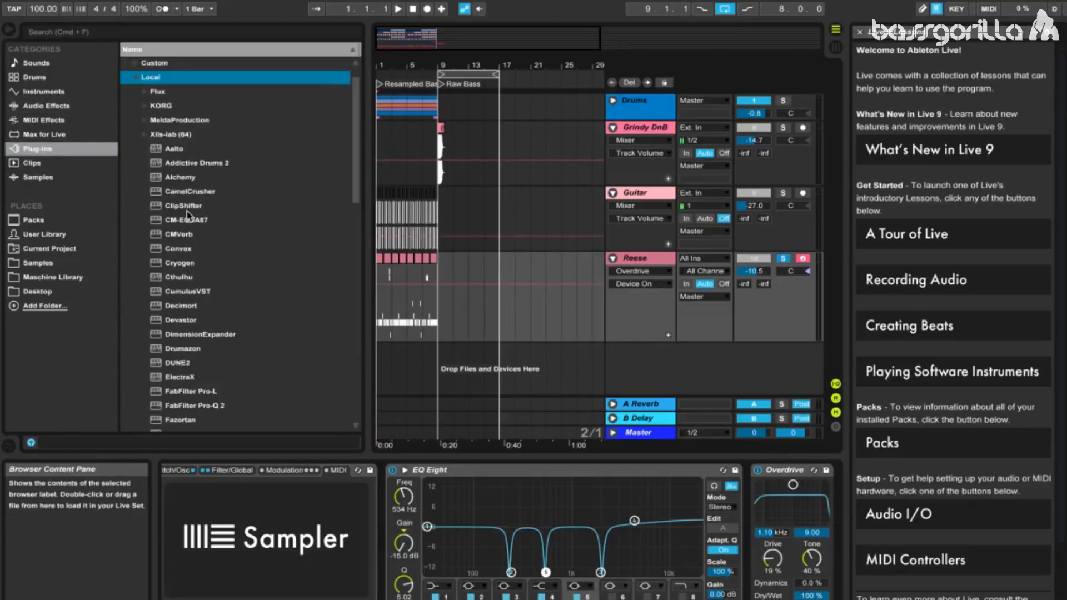
click(183, 191)
drag(799, 492, 823, 491)
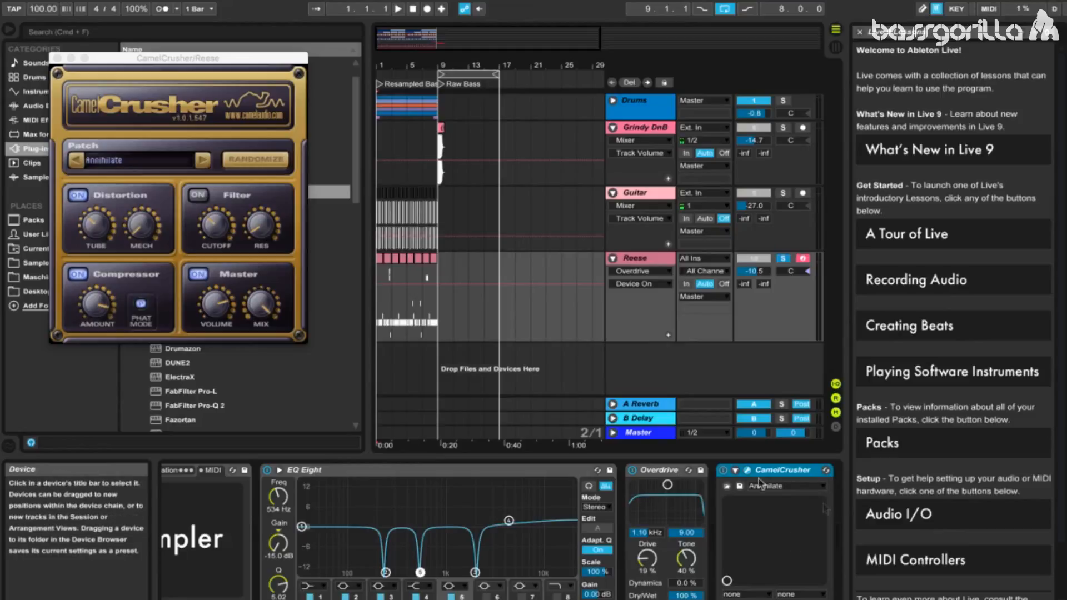
Step: Clear CamelCrusher's preset to a blank patch and enable its Distortion with the Tube amount raised slightly
click(114, 163)
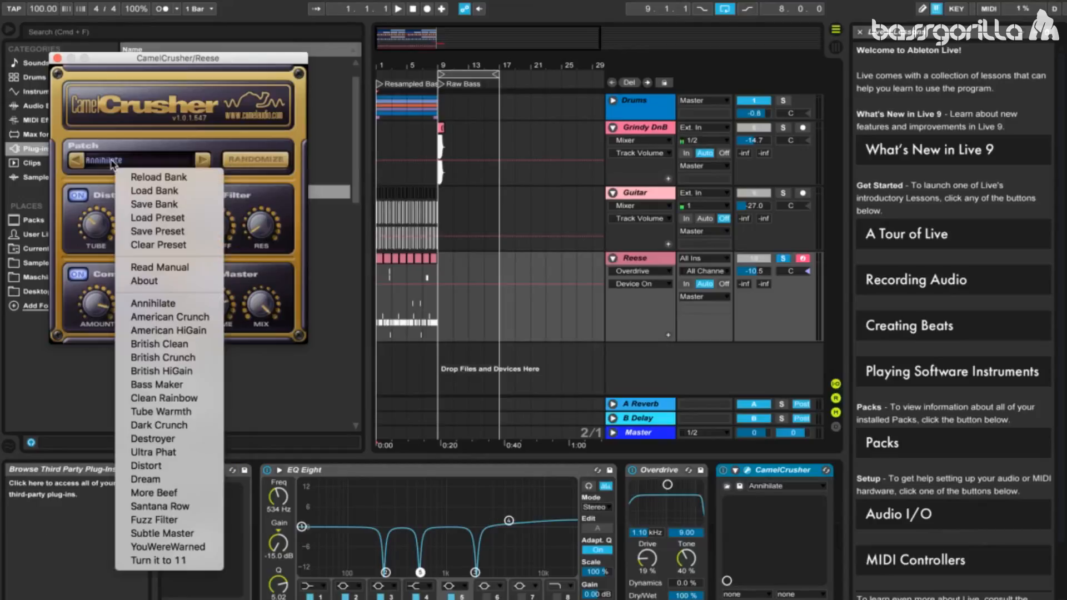
click(169, 245)
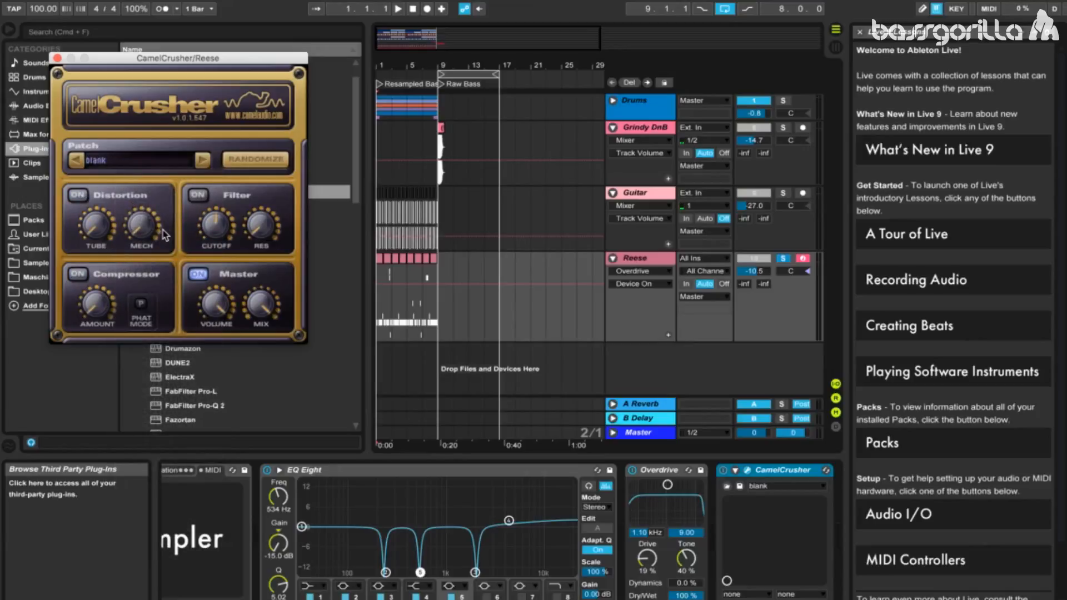
click(78, 196)
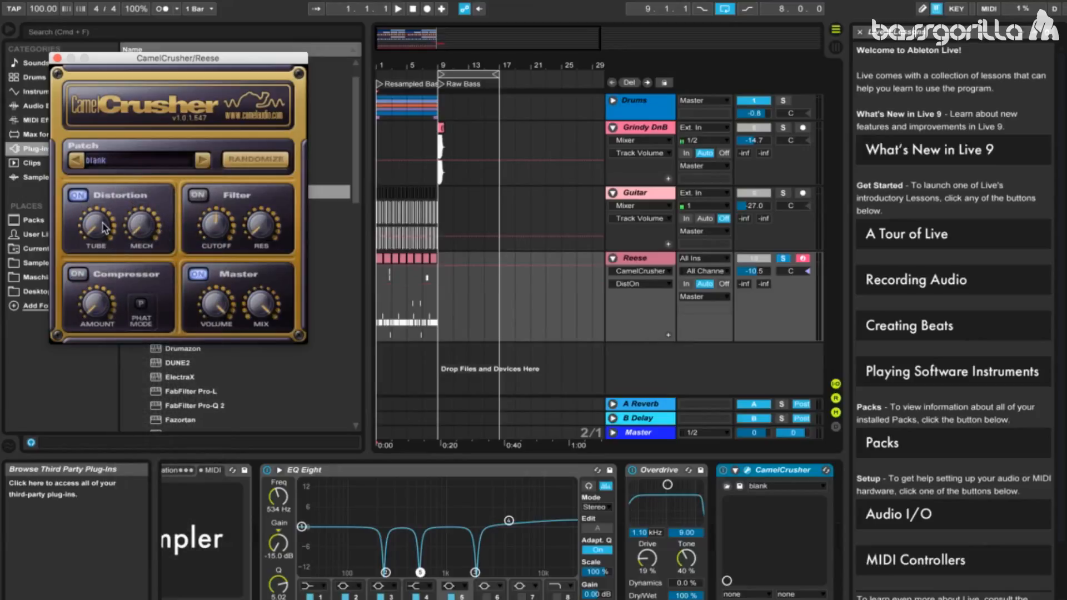
drag(103, 223, 102, 202)
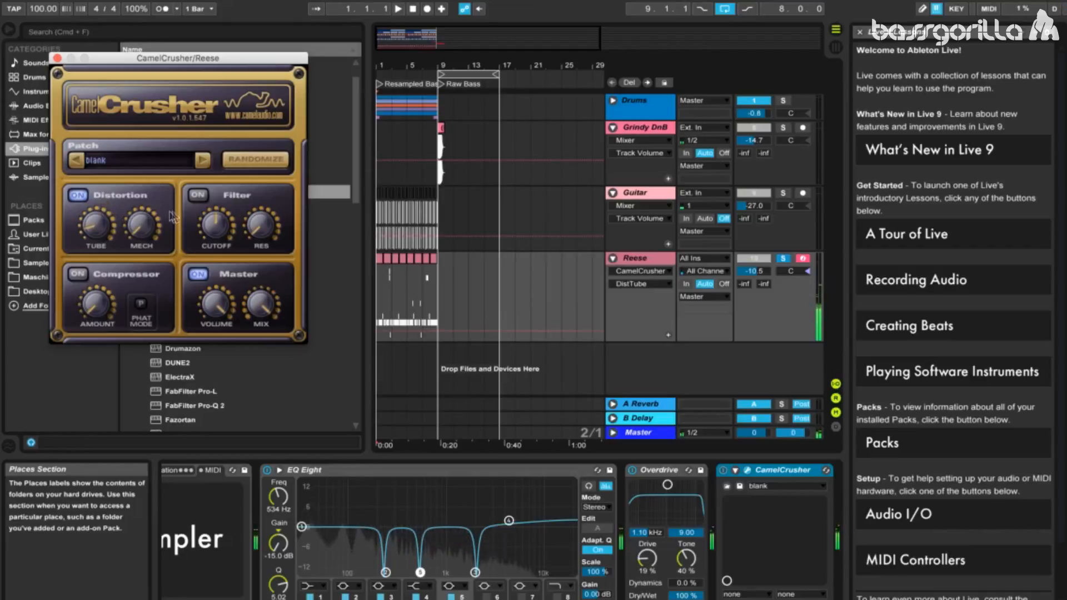
Step: Raise CamelCrusher's Mech distortion amount and add a second EQ Eight after CamelCrusher on the Reese track
drag(145, 224, 142, 174)
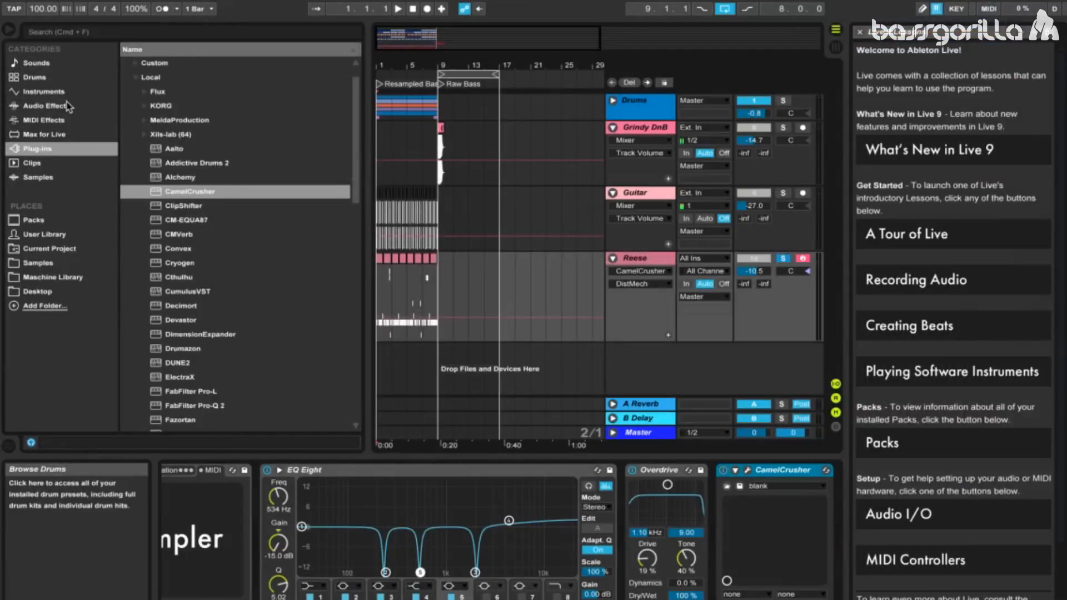
click(68, 105)
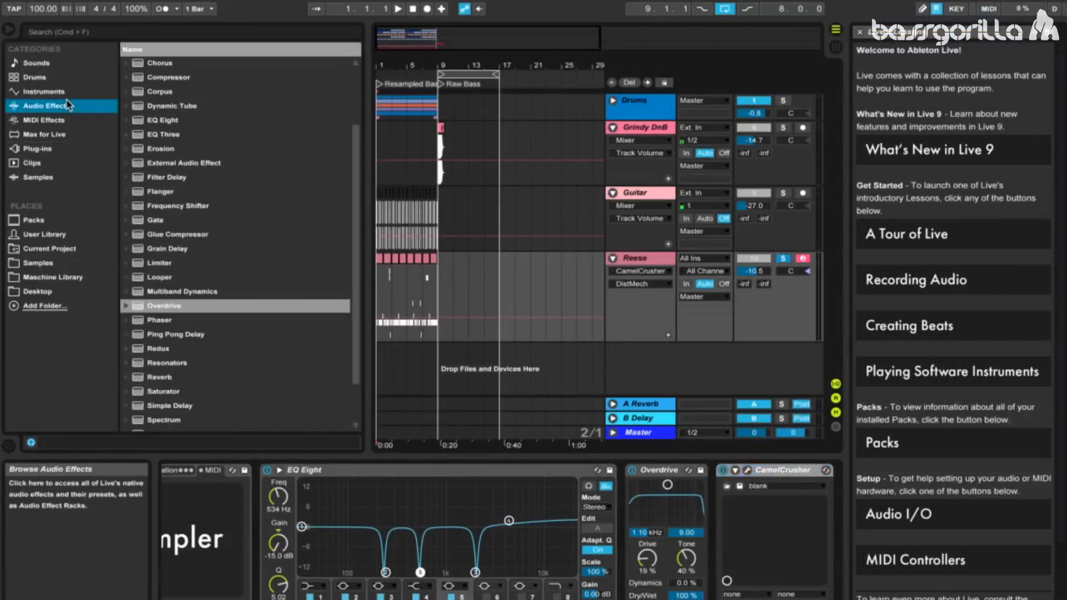
click(165, 121)
drag(204, 149, 820, 509)
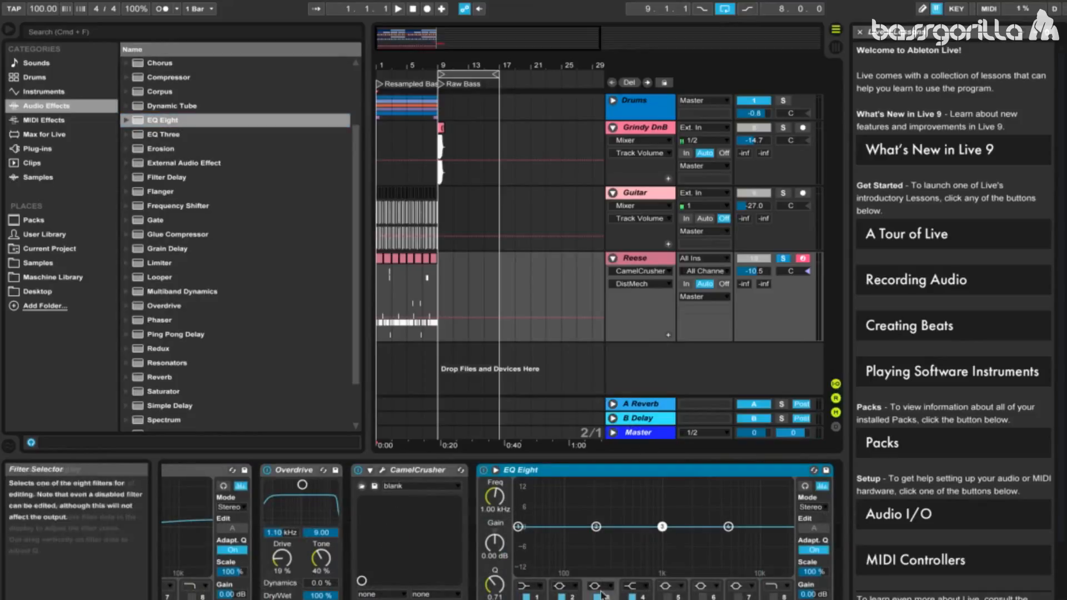
Step: Cut a notch with band 2 of the new EQ Eight at 601 Hz, with -14.8 dB gain and a Q of 1.94
click(578, 597)
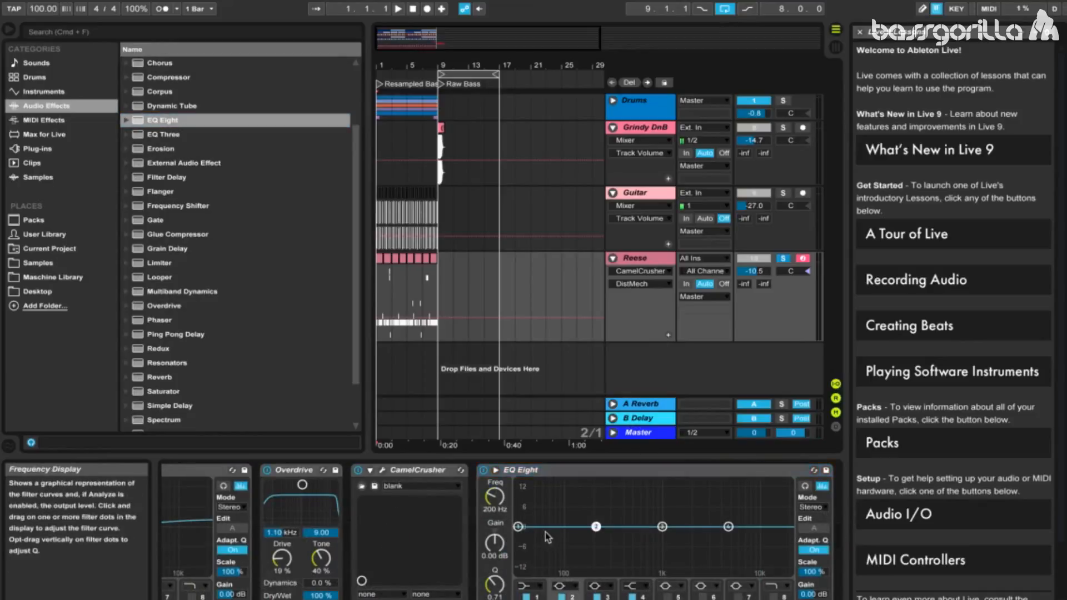
click(497, 508)
text(601)
key(Return)
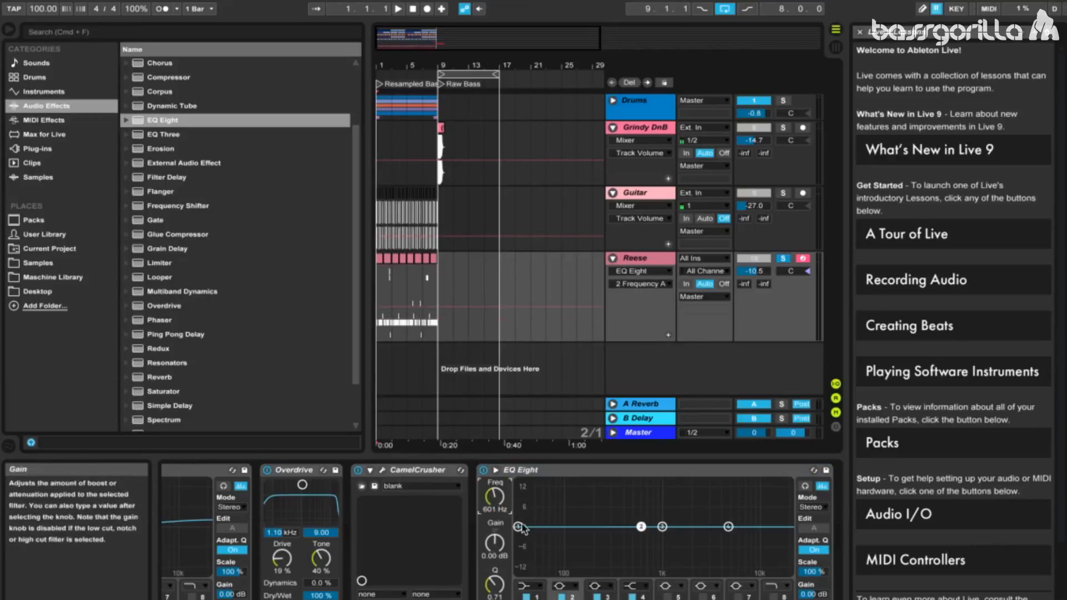
drag(502, 537, 502, 539)
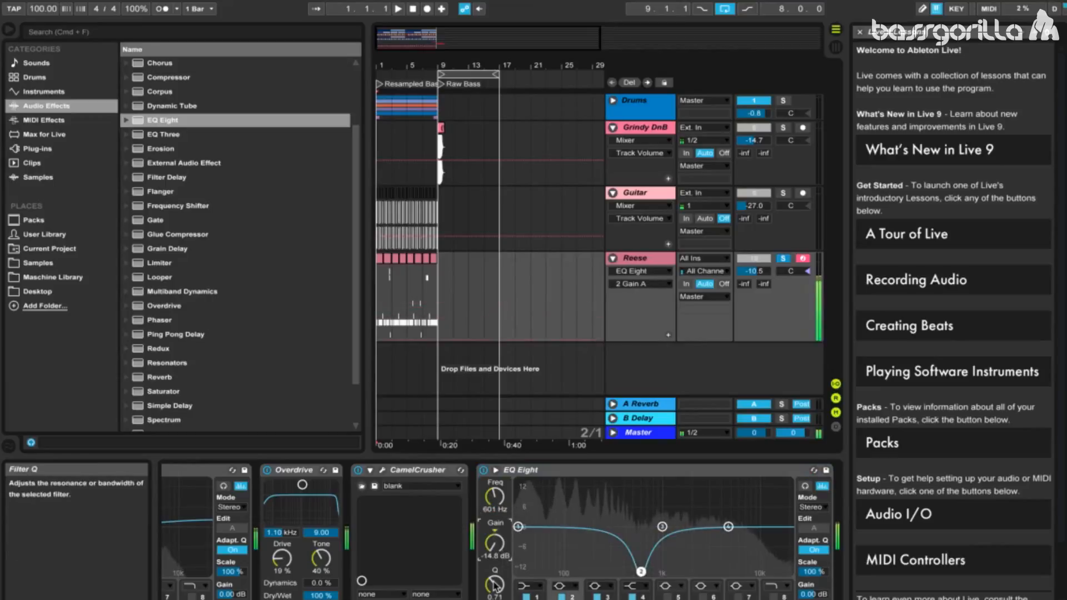
mouse_move(495, 587)
mouse_down()
mouse_move(495, 561)
mouse_move(504, 582)
mouse_up()
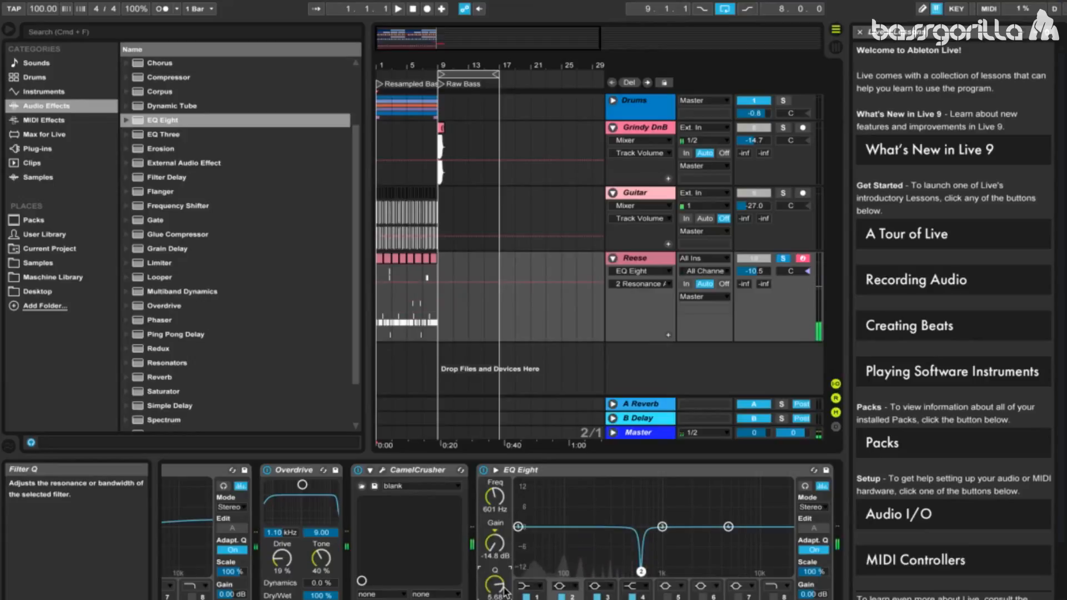
text(1.94)
key(Return)
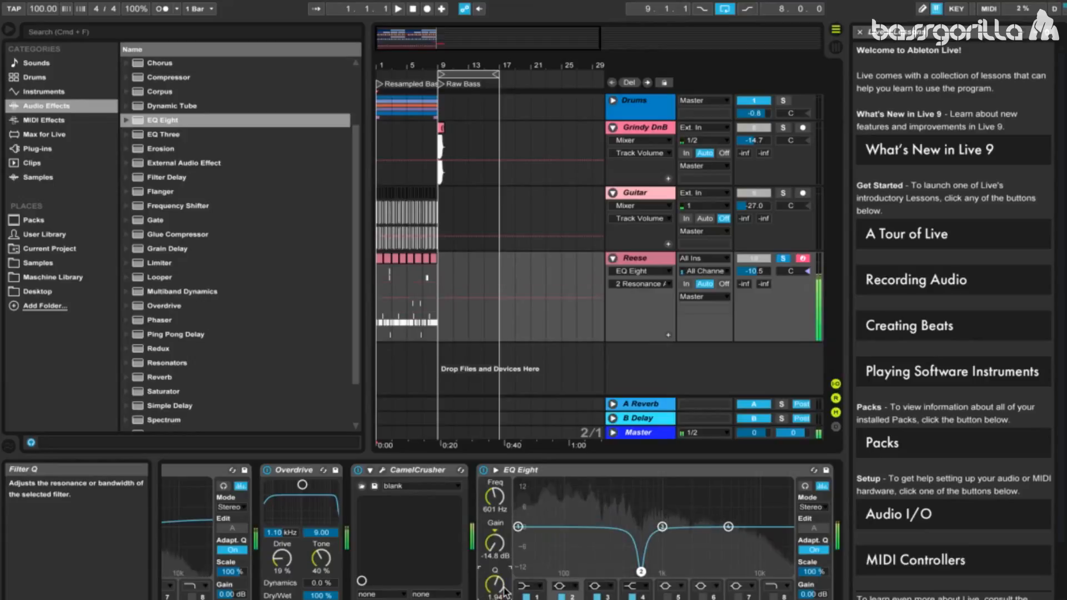
Step: Cut another notch with band 3 of the new EQ Eight at 2.71 kHz, with -15.0 dB gain and a Q of 1.34
click(610, 597)
click(497, 503)
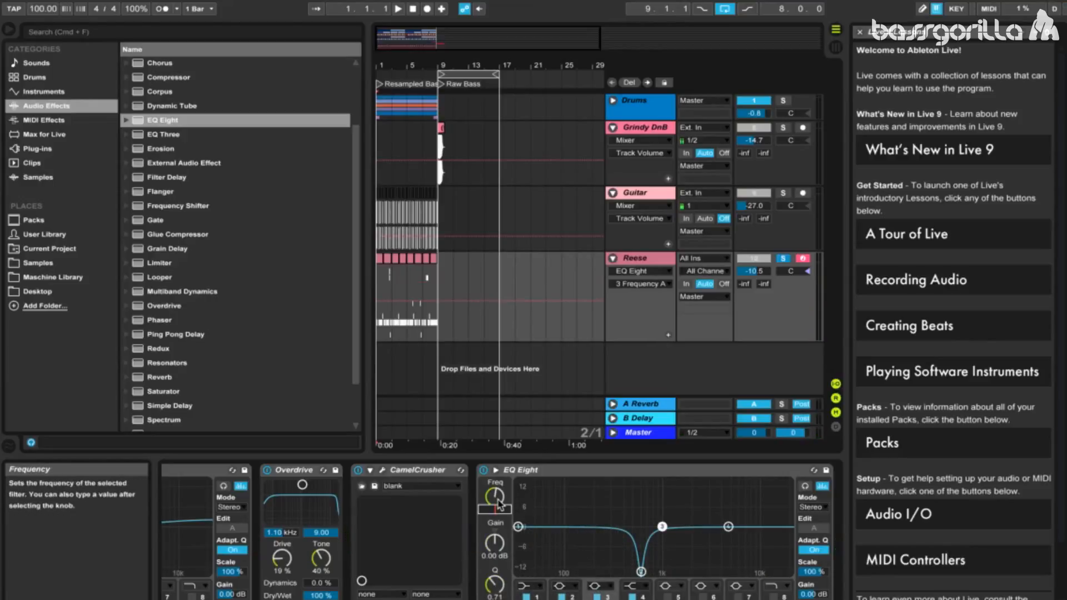
text(2710)
key(Return)
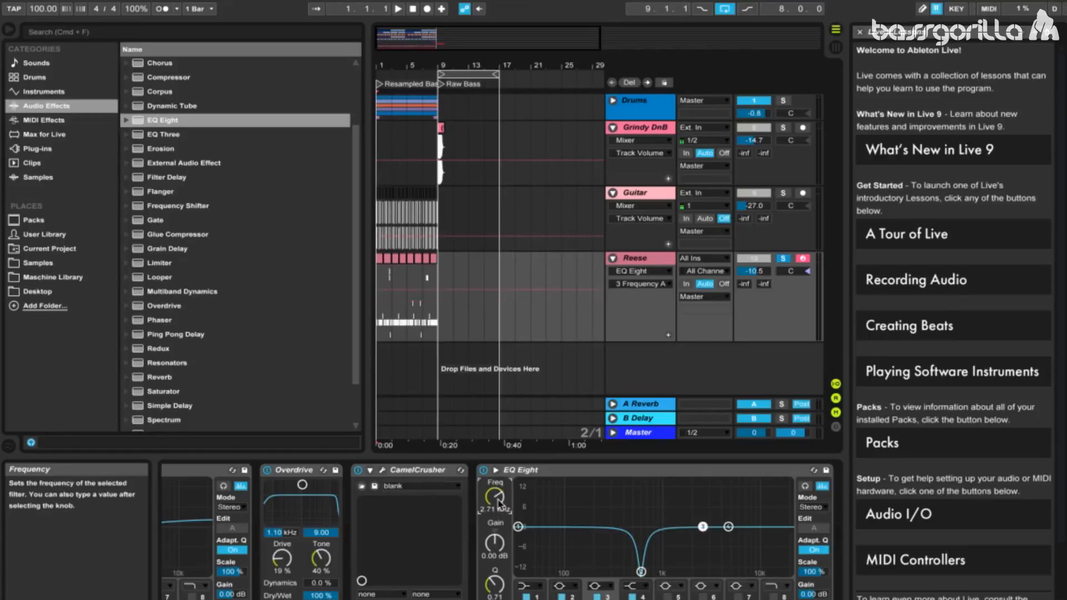
drag(499, 540, 495, 569)
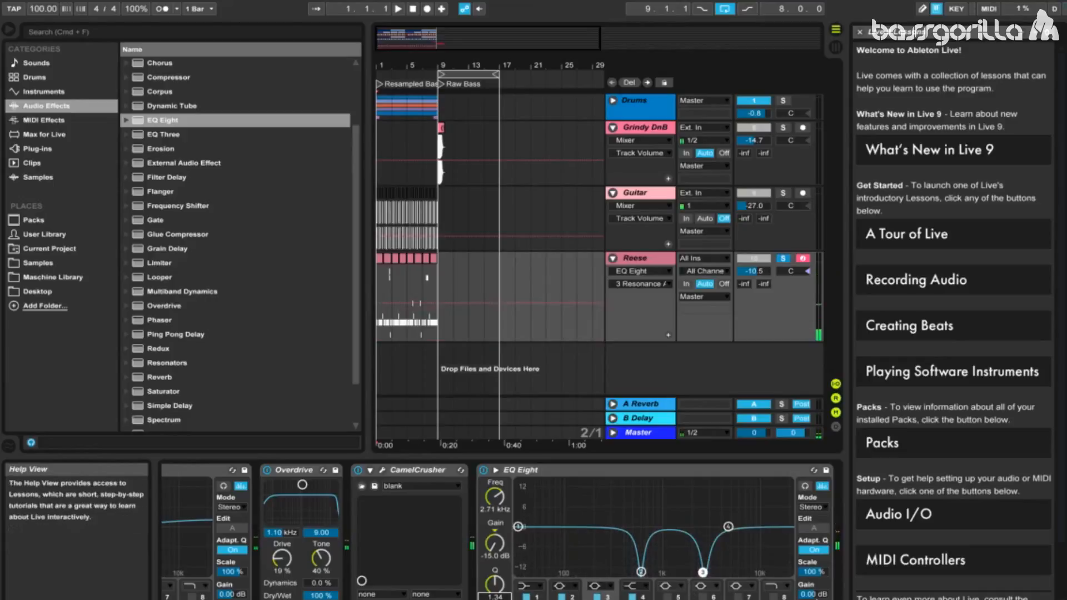
Step: Set the new EQ Eight's band 4 high shelf to 4.65 kHz with a gain of 5.58 dB
click(635, 596)
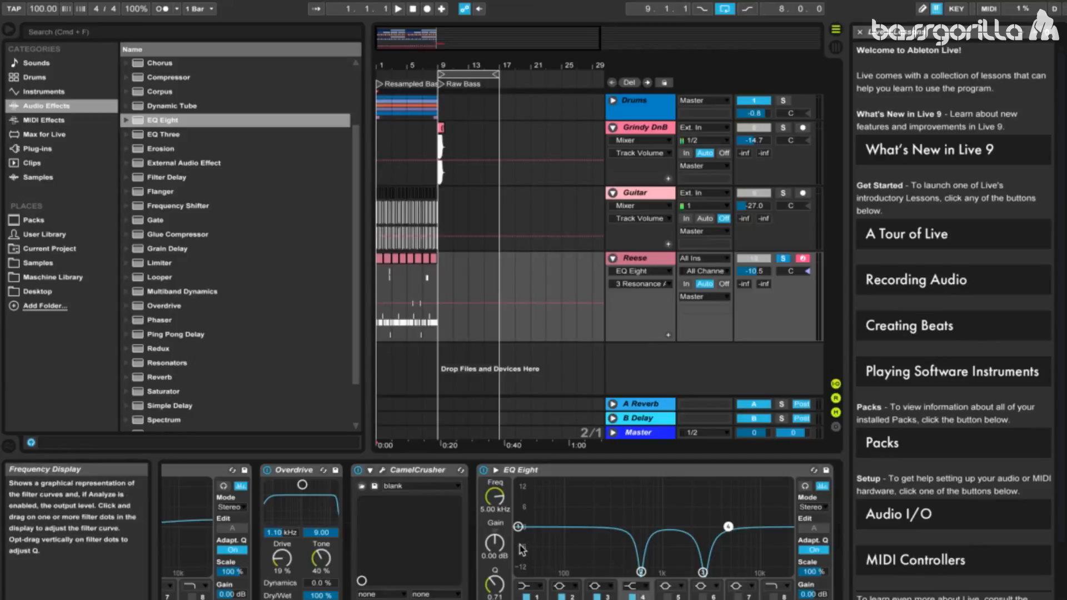
click(492, 505)
drag(490, 502, 490, 594)
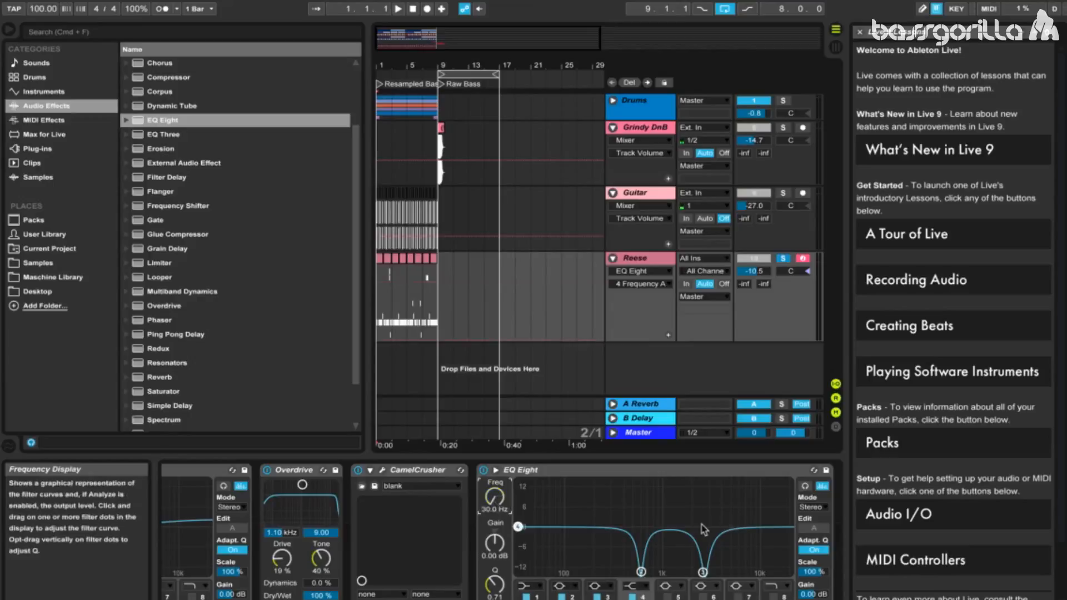
text(4650)
key(Return)
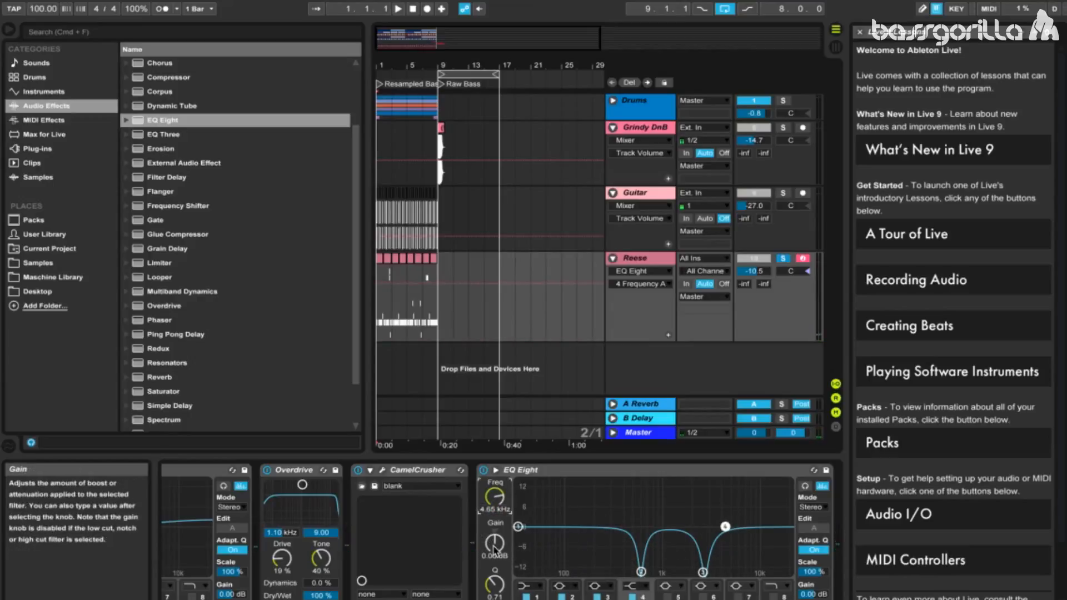
drag(493, 548, 494, 528)
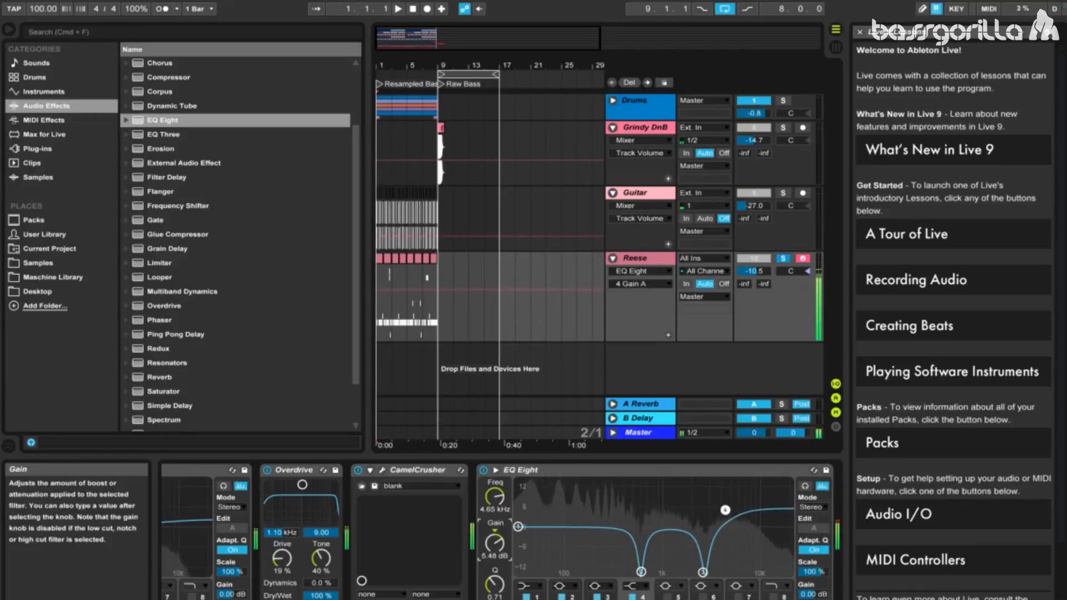
text(5)
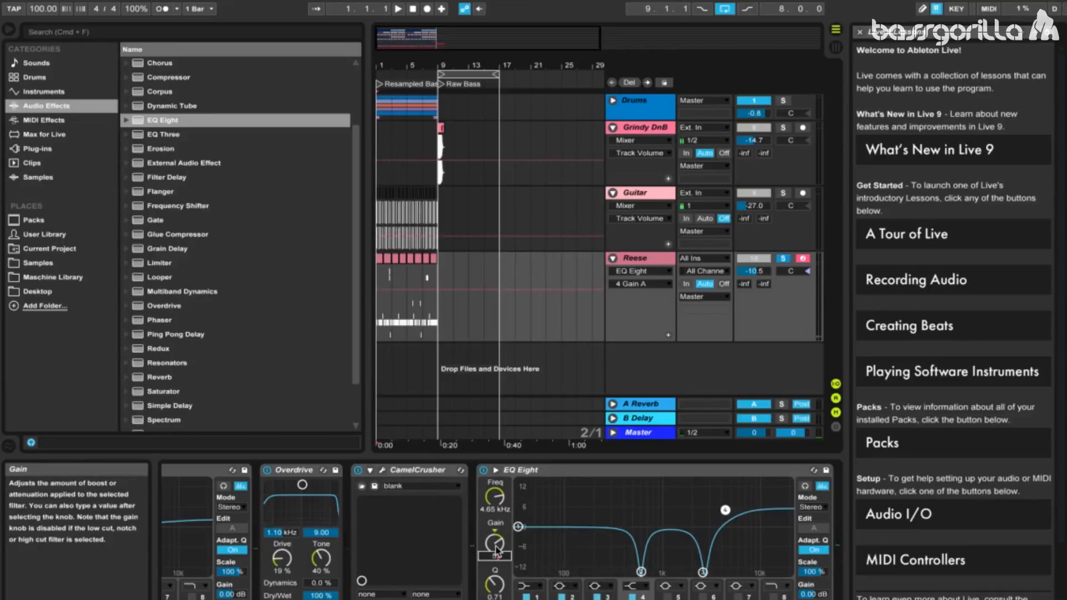
text(.58)
key(Return)
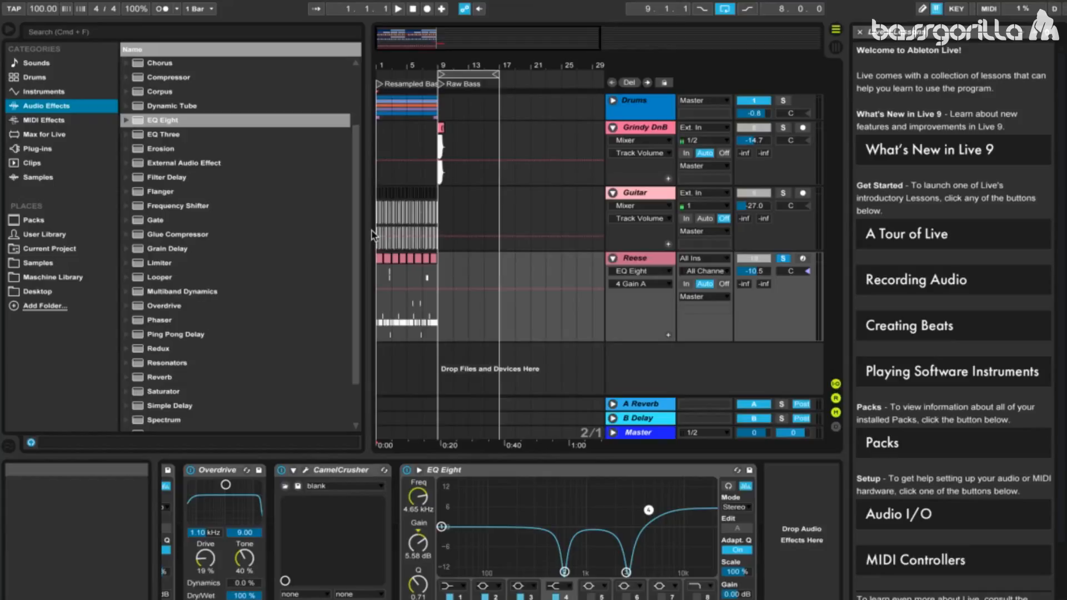
Step: Add a Reverb after EQ Eight, with Chorus off and Lo Cut on, and set its input filter to 4.32 kHz with a bandwidth of 3.51
scroll(200, 334, down, 2)
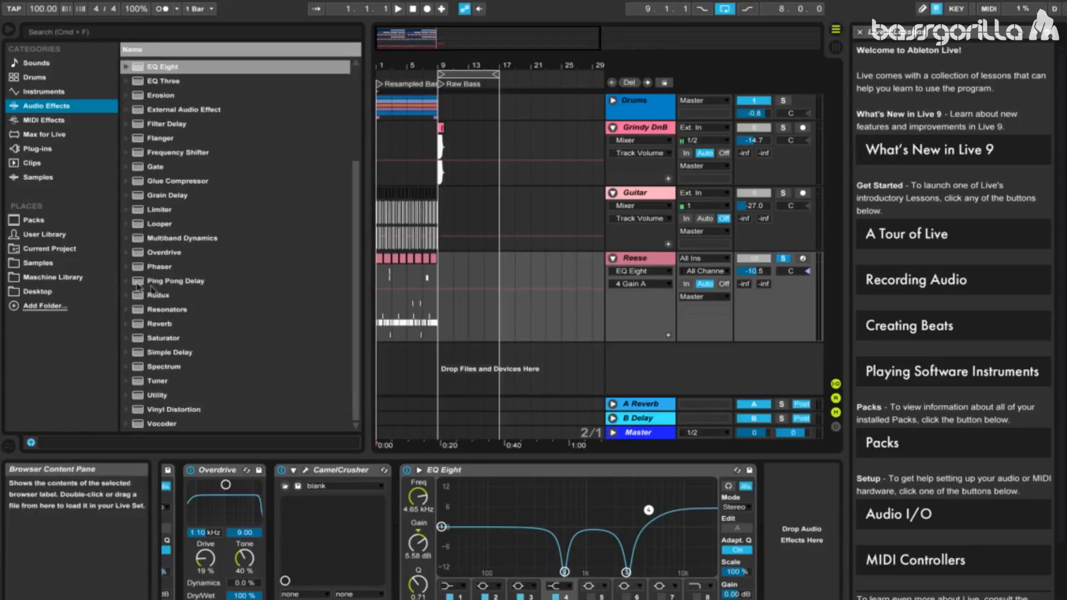
drag(167, 323, 791, 494)
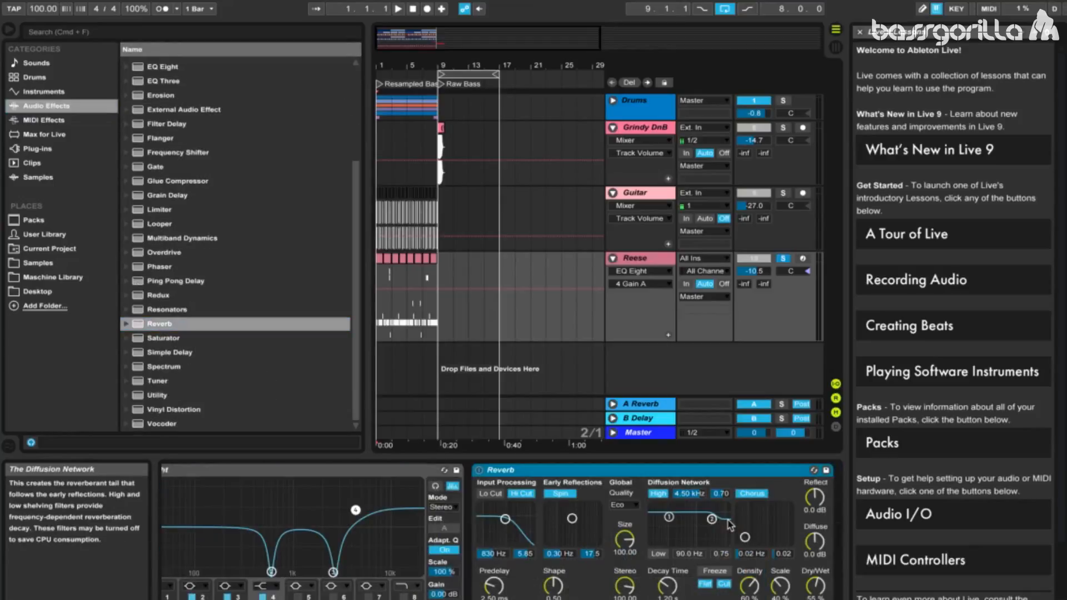
click(752, 493)
click(492, 495)
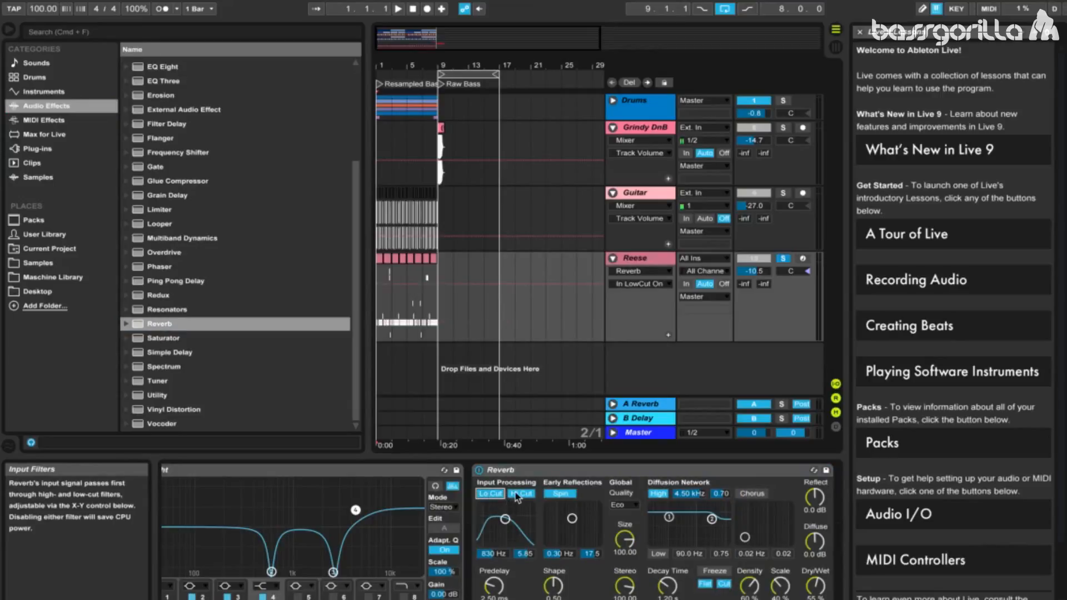
drag(507, 520, 518, 528)
Step: Arm the Reese track and set the Reverb's Dry/Wet to 13 % and Decay Time to 344 ms
click(802, 258)
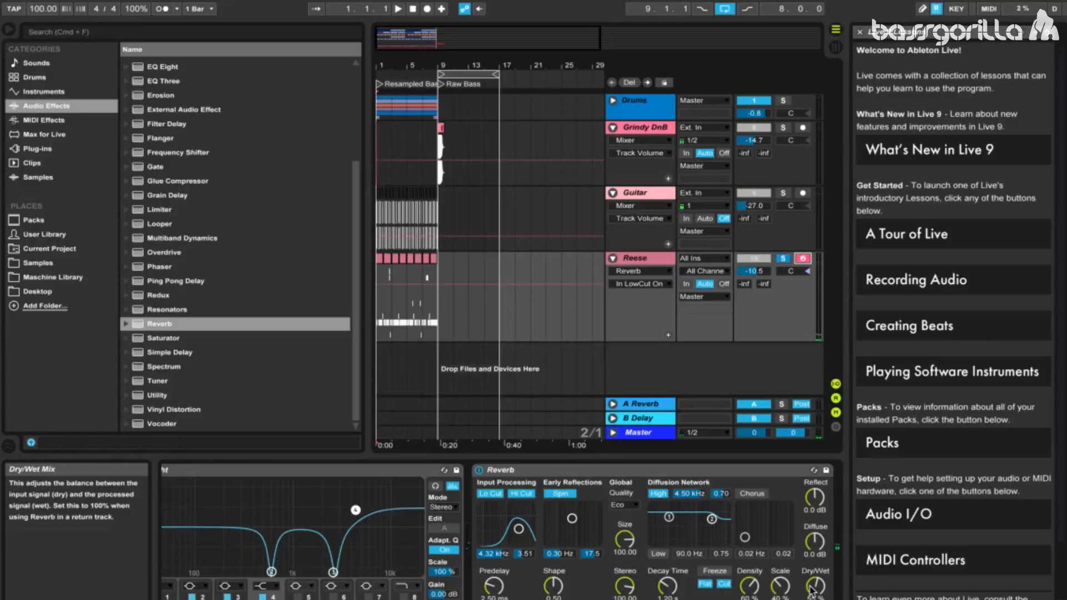
drag(811, 590, 811, 599)
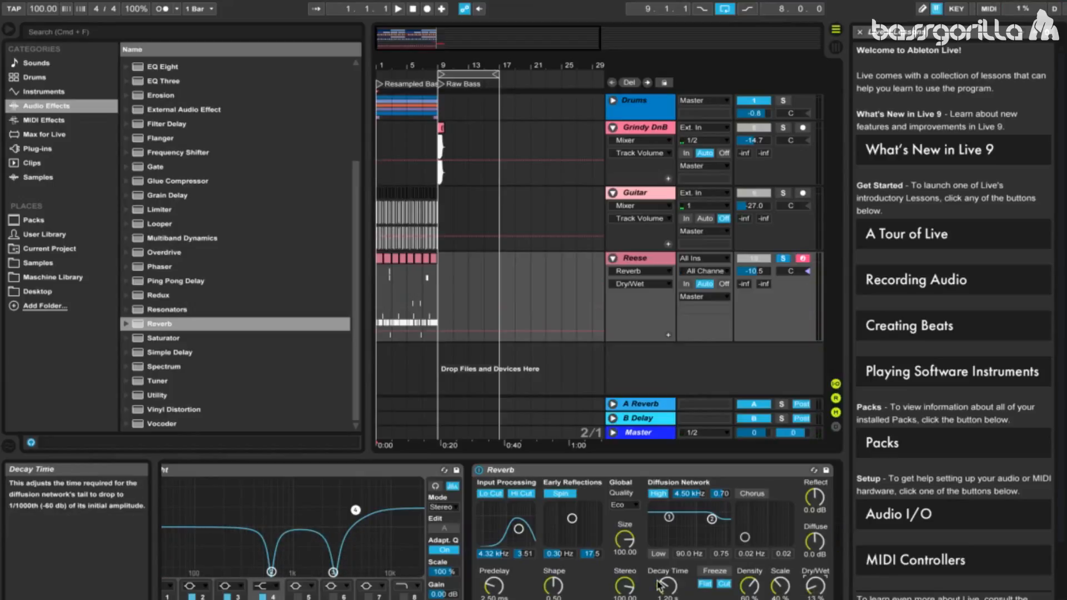
mouse_move(658, 585)
mouse_down()
mouse_move(657, 599)
mouse_move(666, 588)
mouse_up()
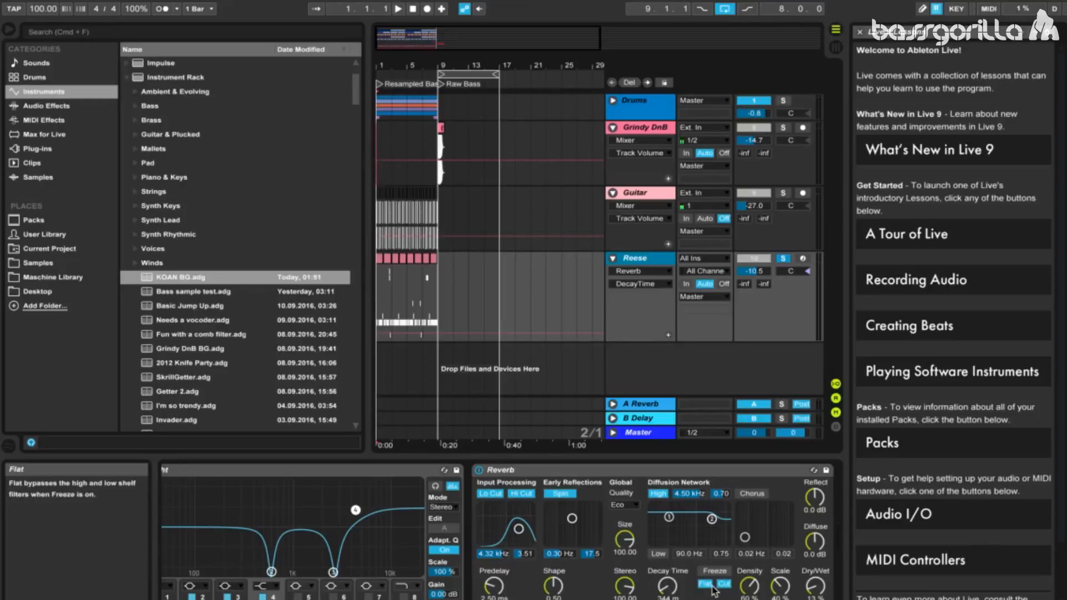
Step: Re-arm the Reese track and lower the output gain of the EQ Eight before the Reverb to -12.0 dB
click(802, 259)
click(396, 478)
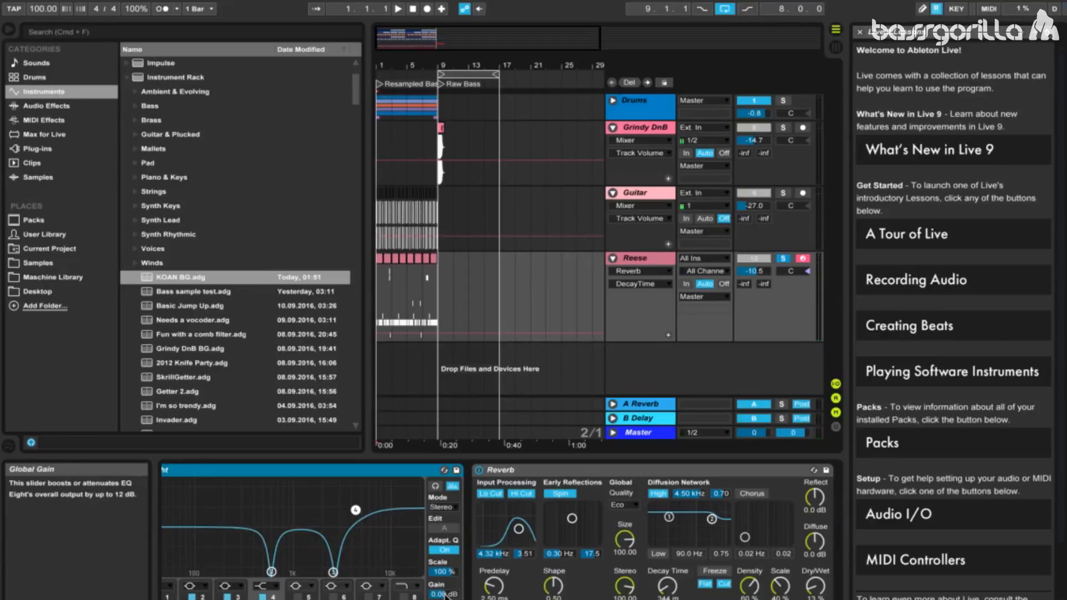
drag(455, 594, 455, 599)
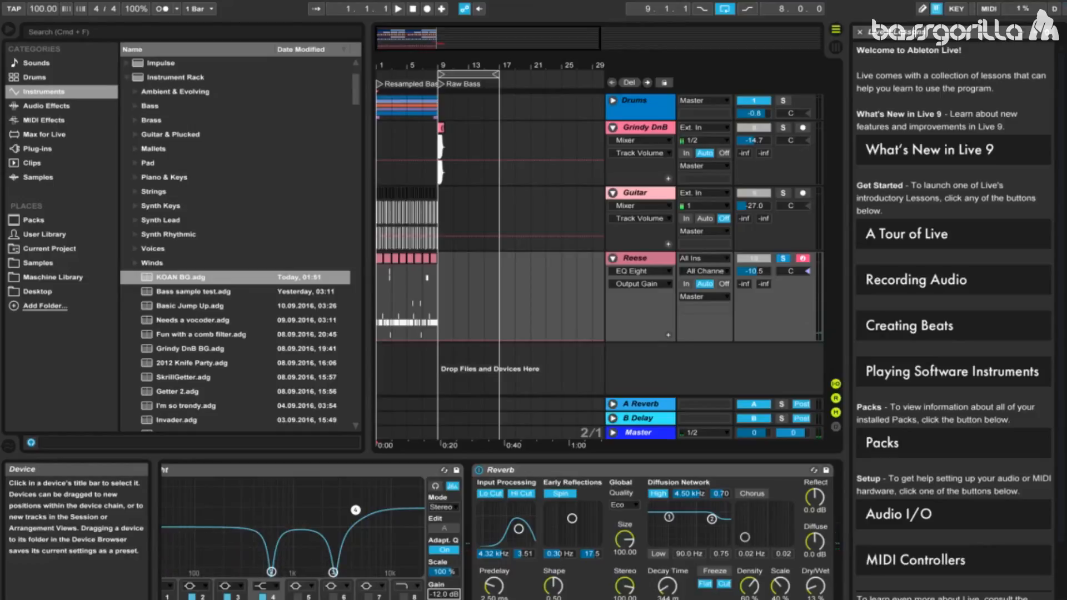
Step: Add the Multiband Dynamics OTT preset after Reverb and set its output gains to 11.3 dB for the high band and 6.40 dB for the low band
scroll(500, 528, right, 3)
click(46, 105)
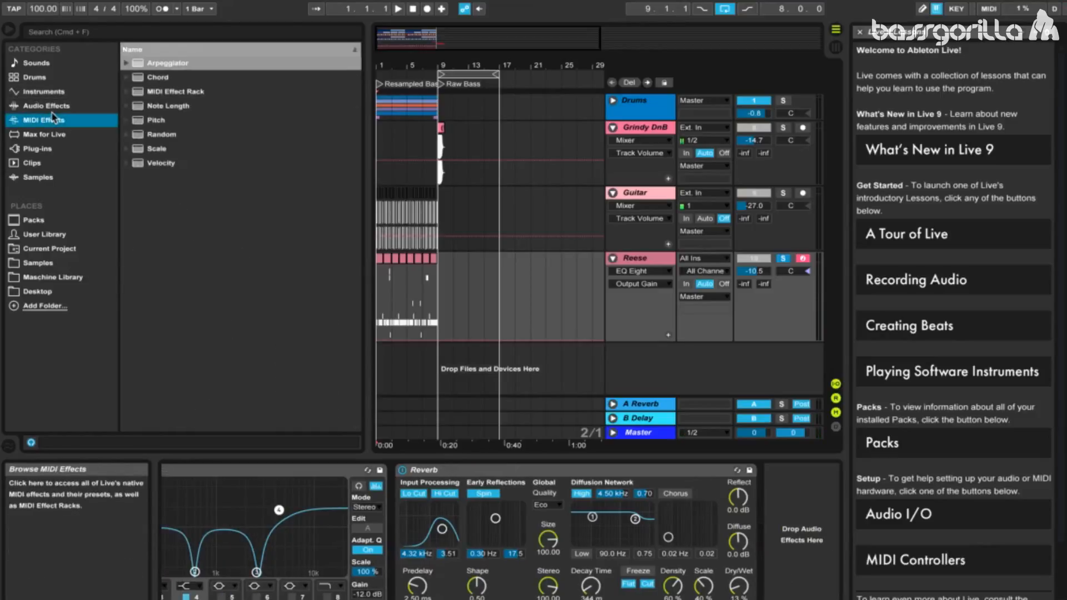
click(178, 239)
drag(169, 353, 765, 494)
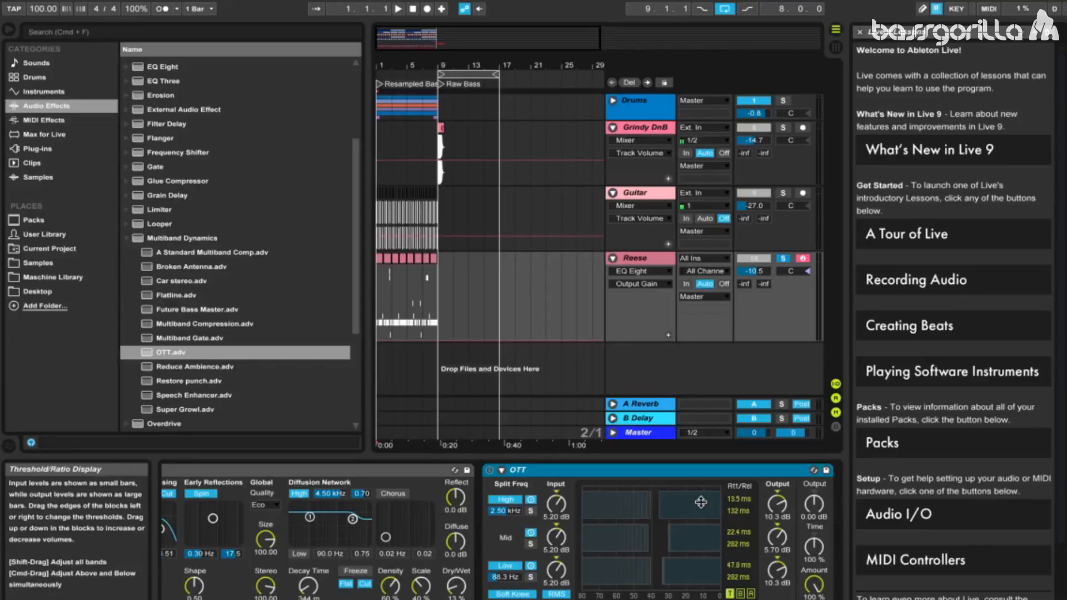
click(776, 507)
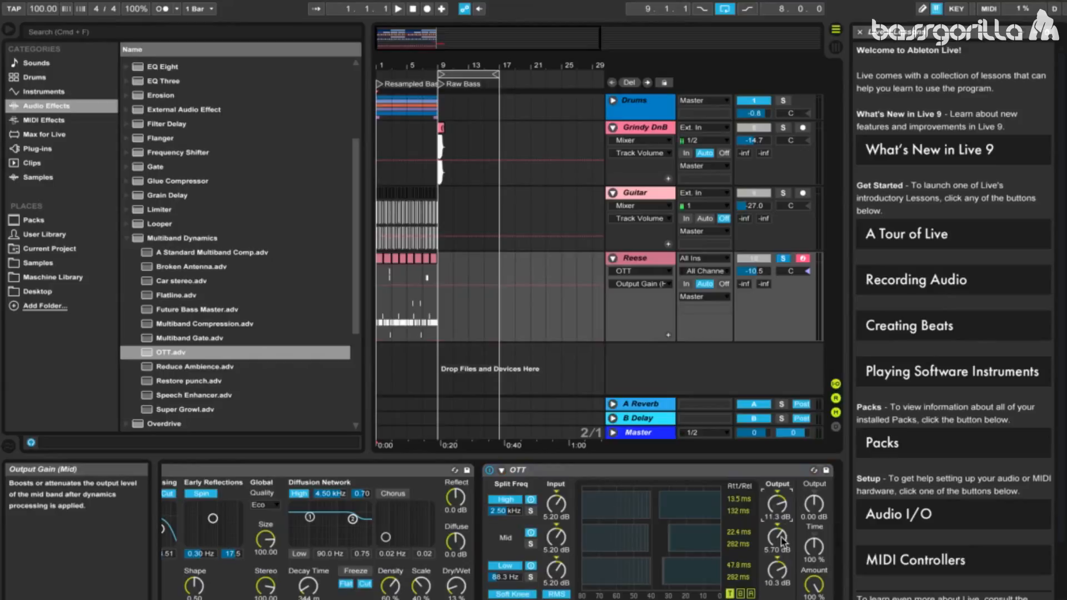
mouse_move(780, 580)
mouse_down()
mouse_move(779, 597)
mouse_move(777, 576)
mouse_up()
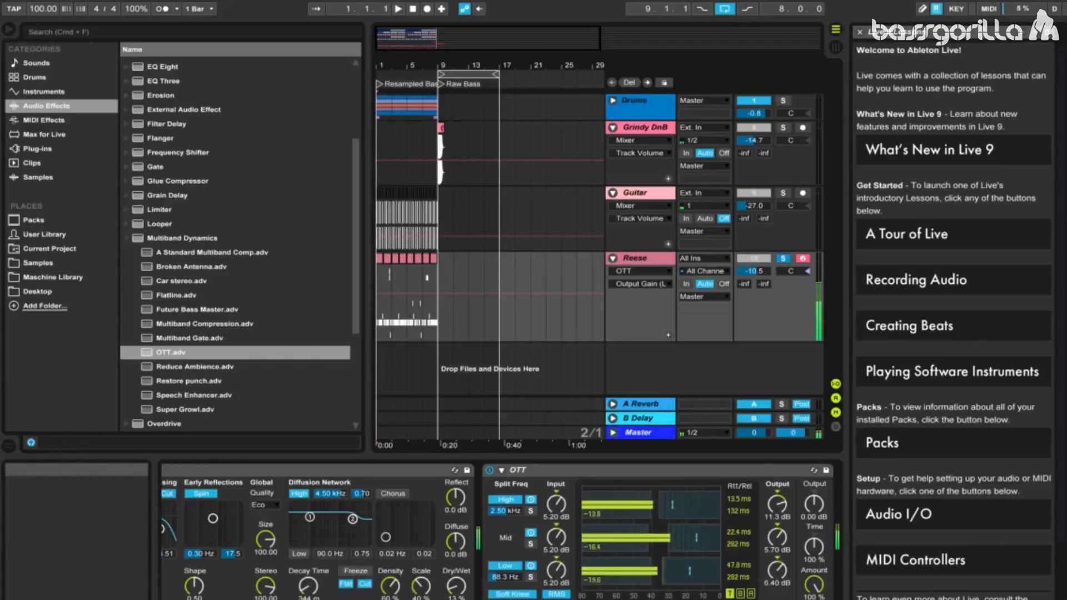
Step: Add the ClipShifter plug-in after OTT and raise its In Gain to 3.38 dB
scroll(710, 505, right, 3)
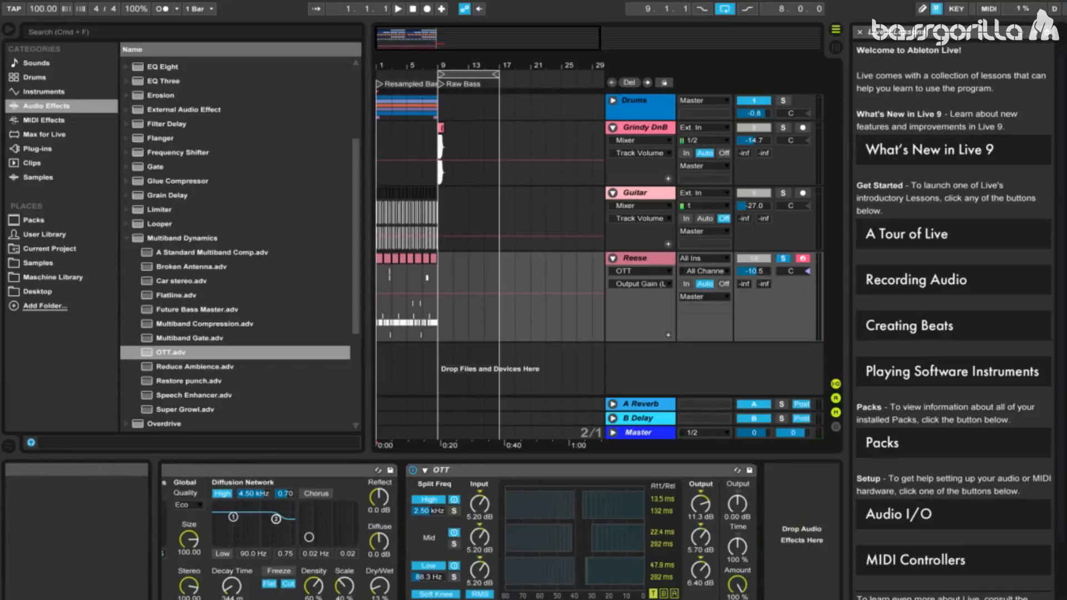
click(70, 154)
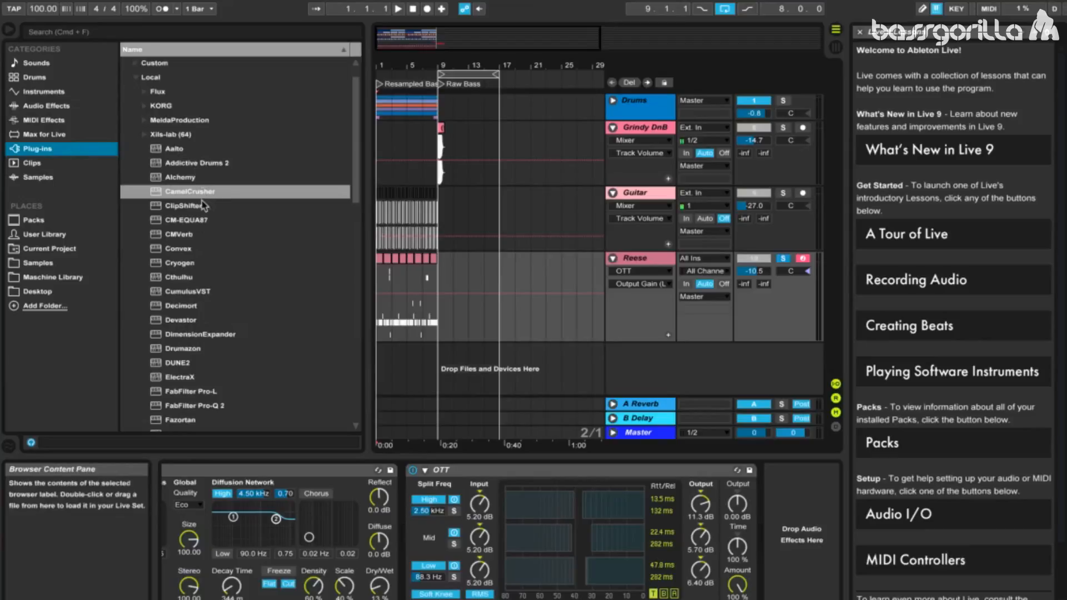
drag(175, 206, 798, 534)
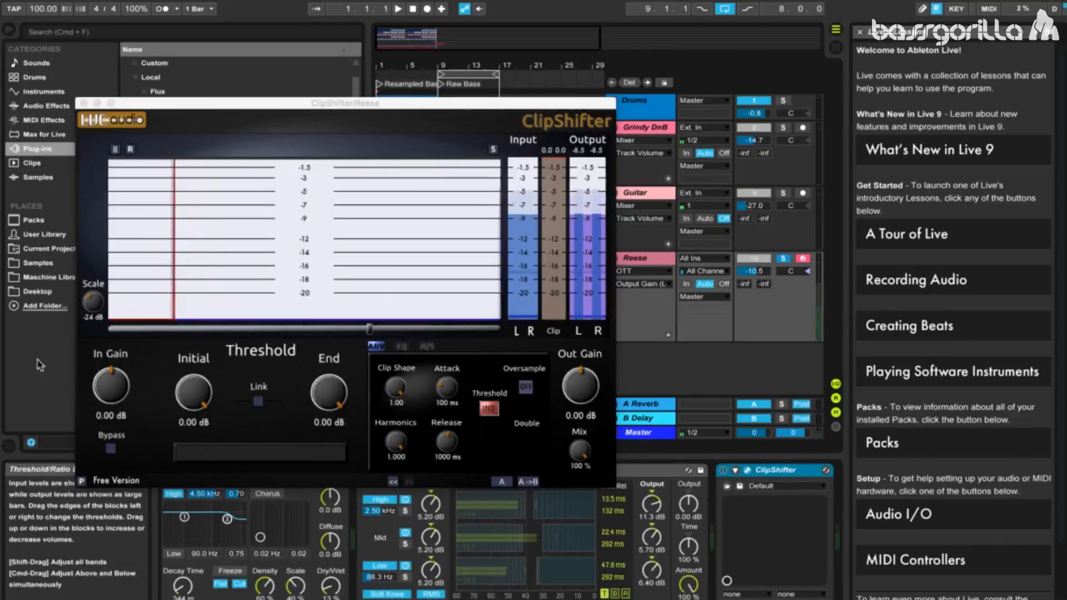
mouse_move(99, 380)
mouse_down()
mouse_move(98, 359)
mouse_move(99, 371)
mouse_up()
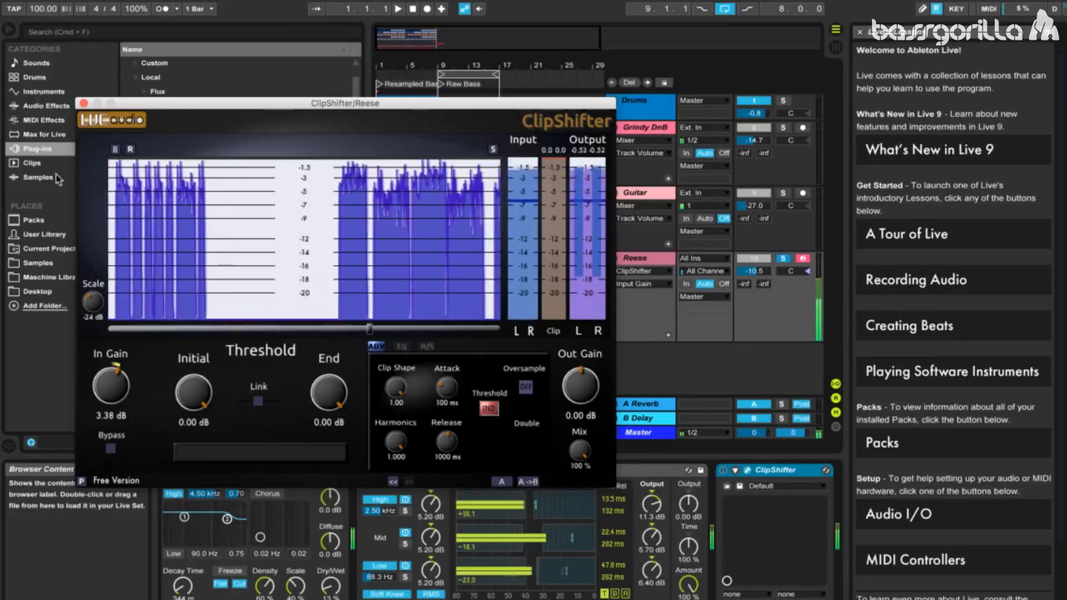
Step: Switch the browser to Instruments, close the ClipShifter window and arm the Reese track for playing
click(44, 92)
click(84, 103)
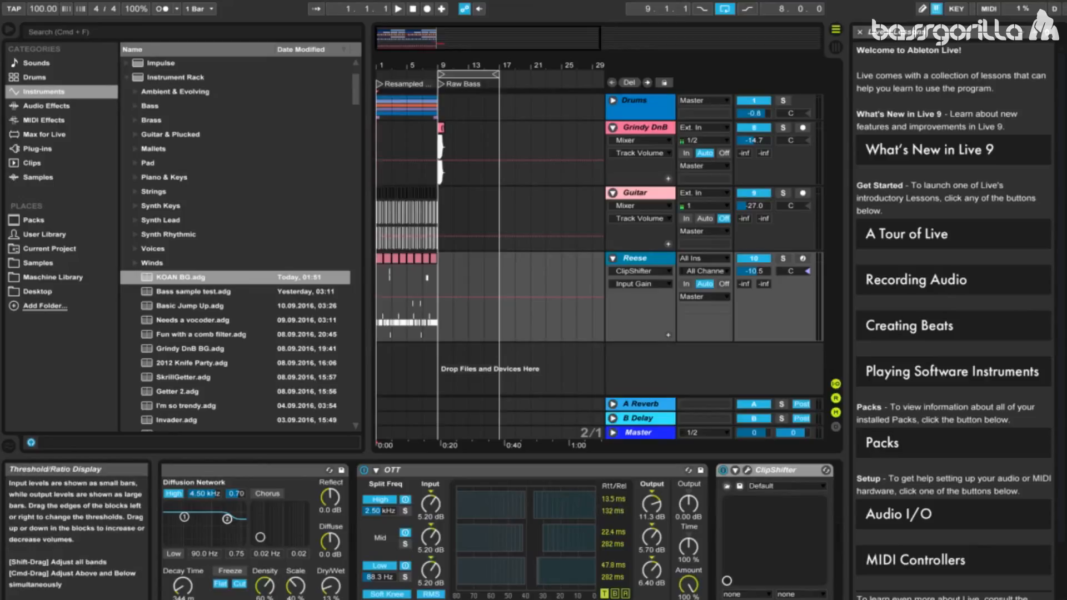
click(802, 258)
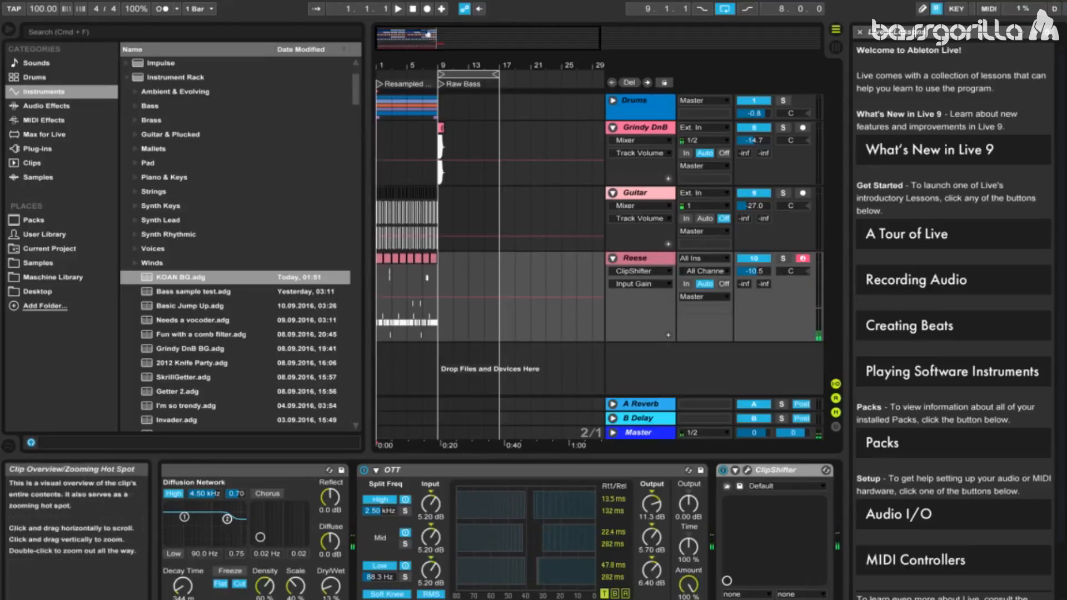
Step: Play the Resampled Bass section from bar 1 to hear the processed reese with the drums and guitar, and stop playback
click(398, 10)
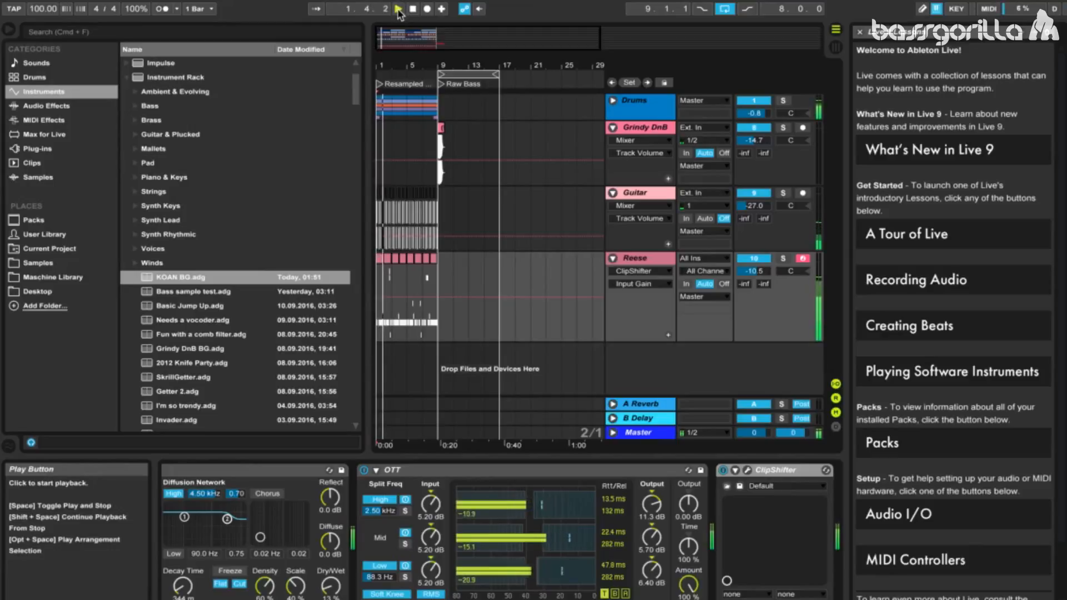
drag(410, 65, 410, 120)
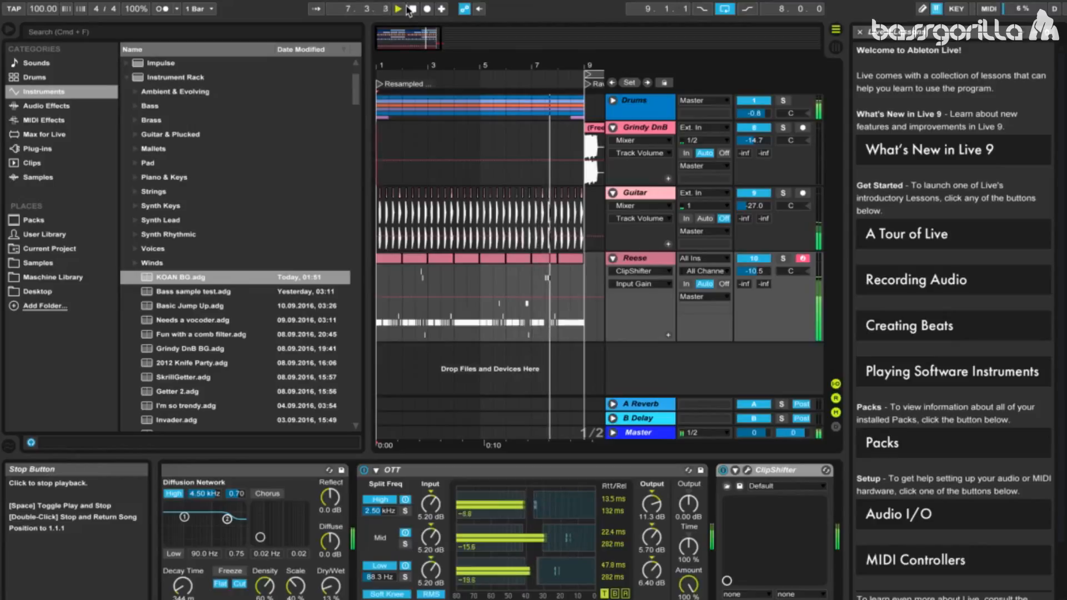
click(409, 10)
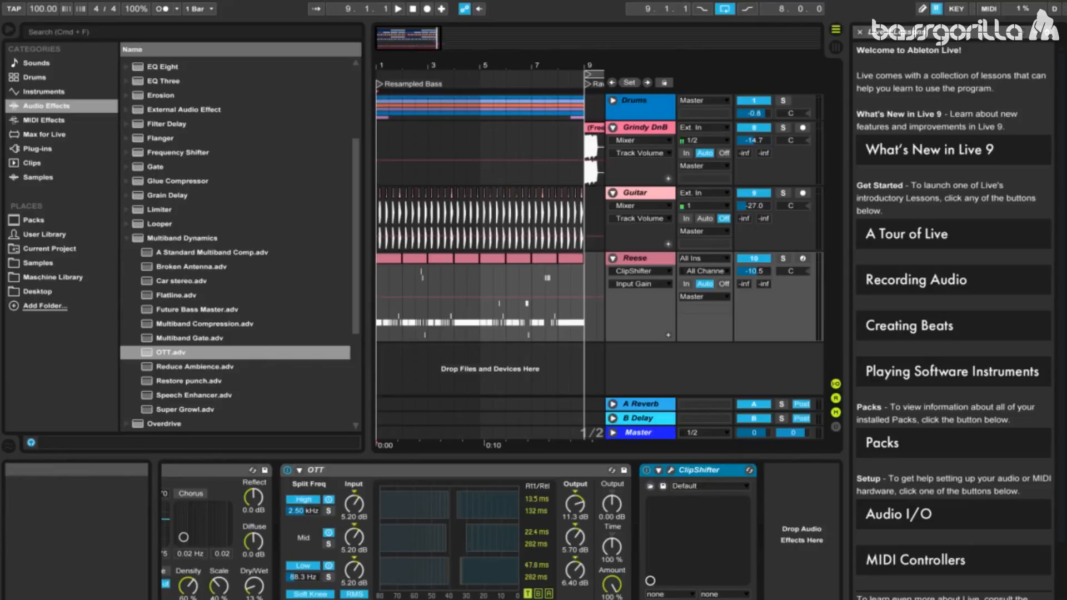
Step: Set the glide mode in the Reese track's Sampler to Glide with a time of 806 ms, and arm the track for playing
scroll(500, 532, left, 3)
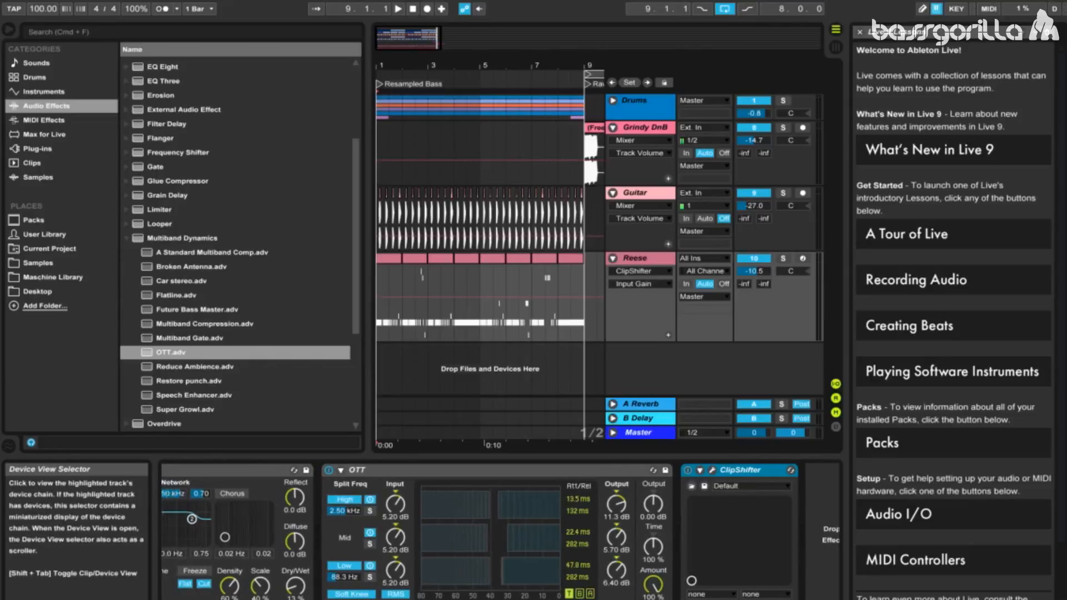
scroll(501, 532, left, 15)
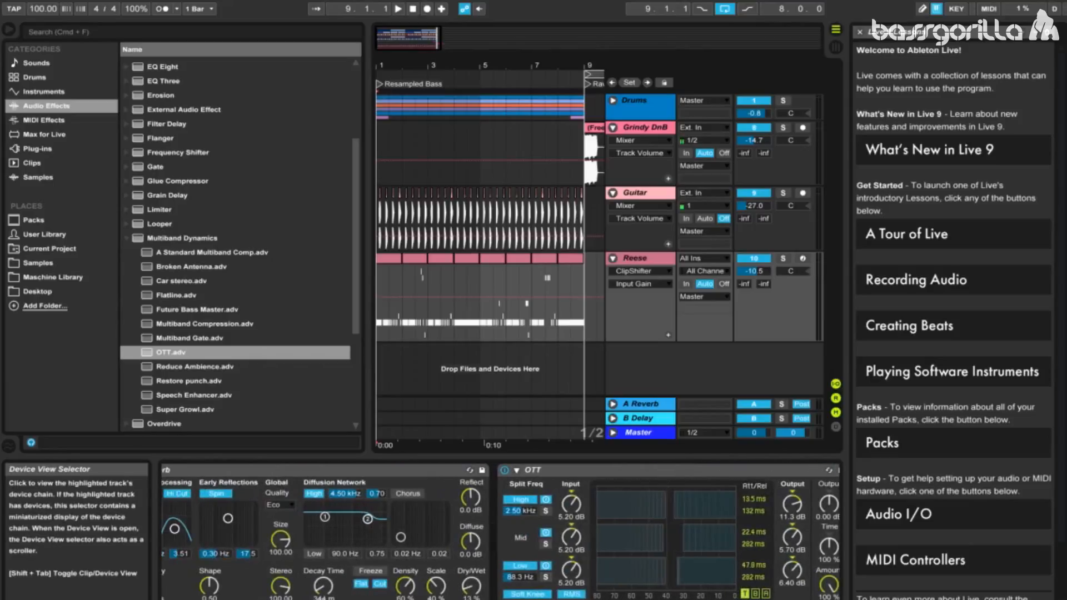
scroll(500, 532, left, 8)
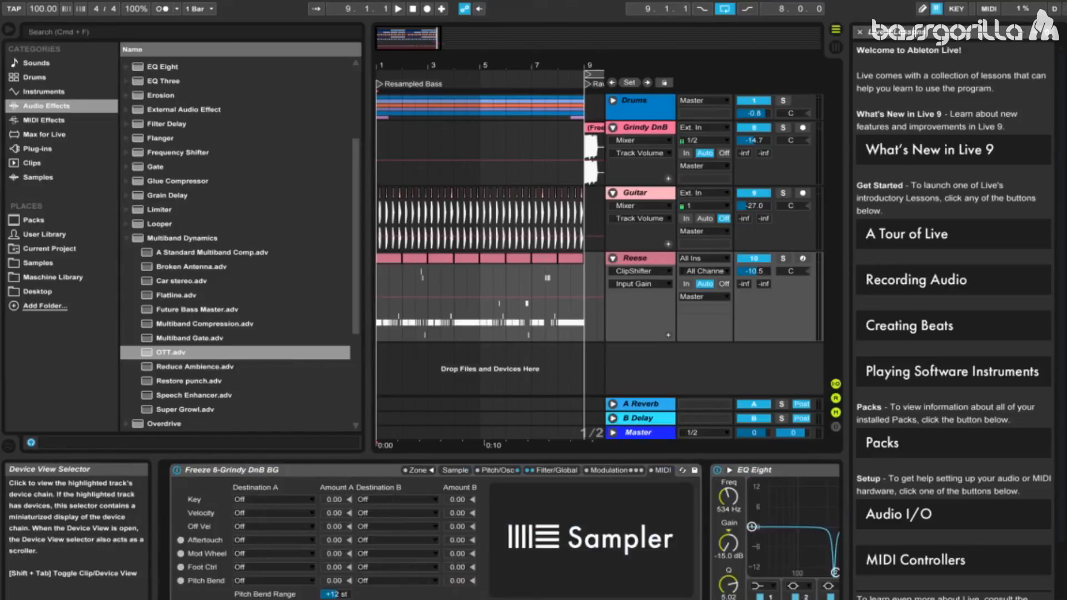
click(557, 470)
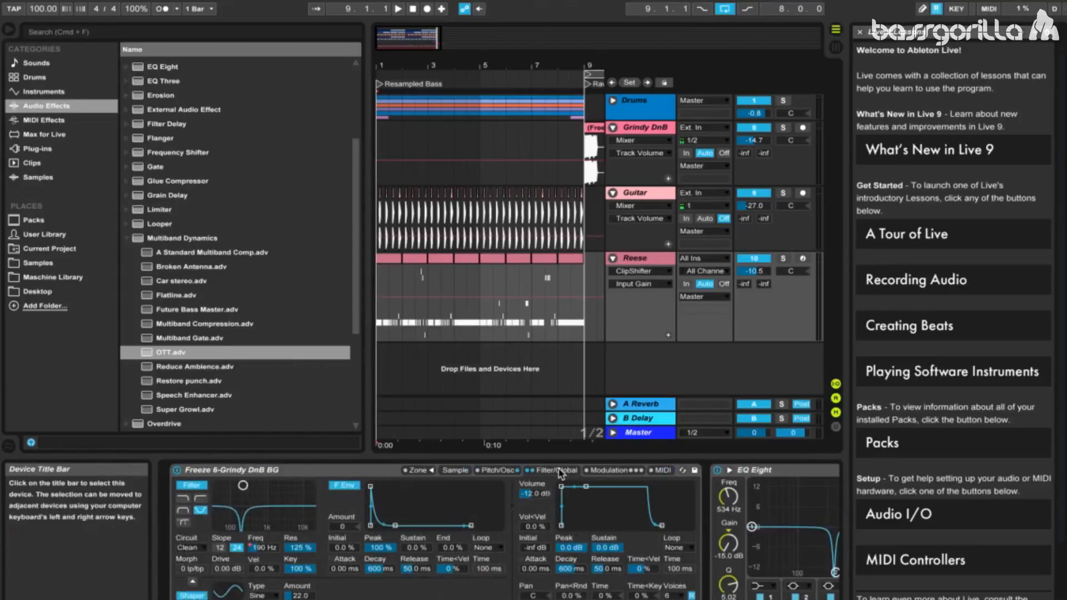
click(500, 471)
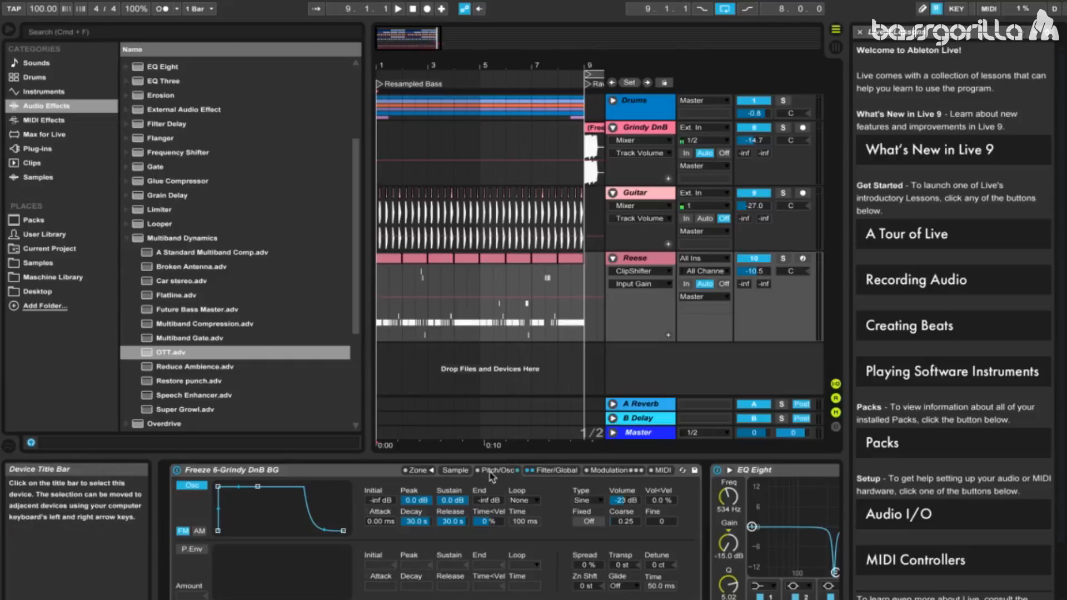
click(615, 585)
click(619, 599)
drag(656, 588, 656, 587)
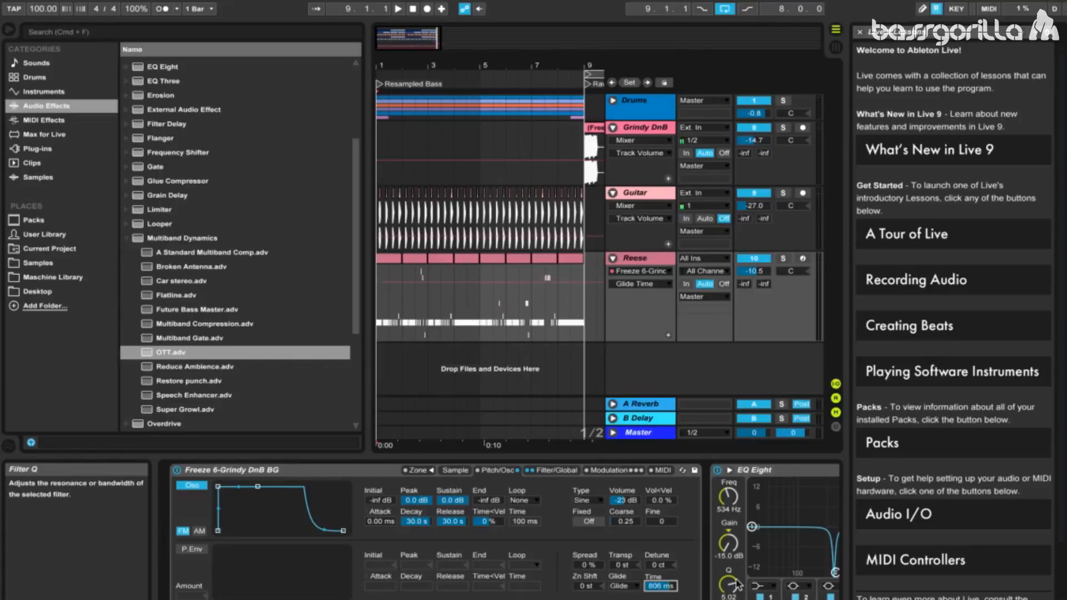
click(802, 259)
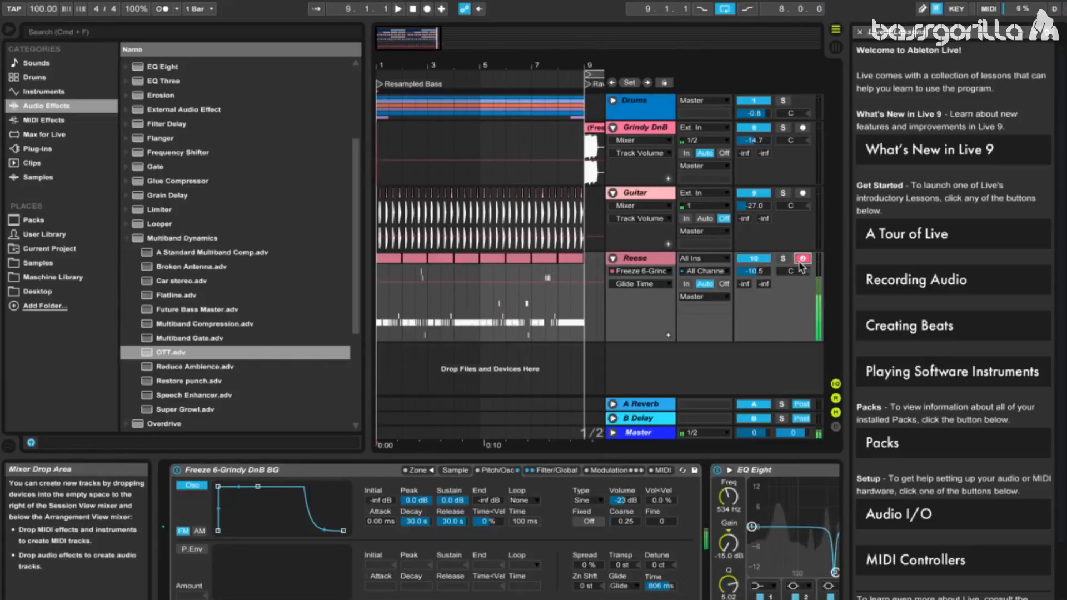
click(466, 333)
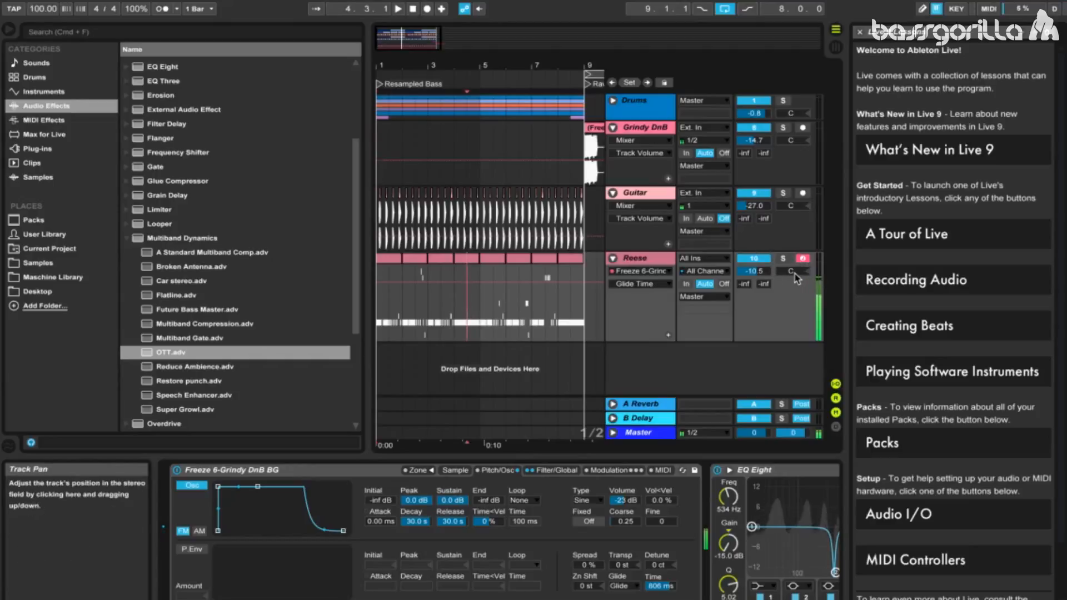